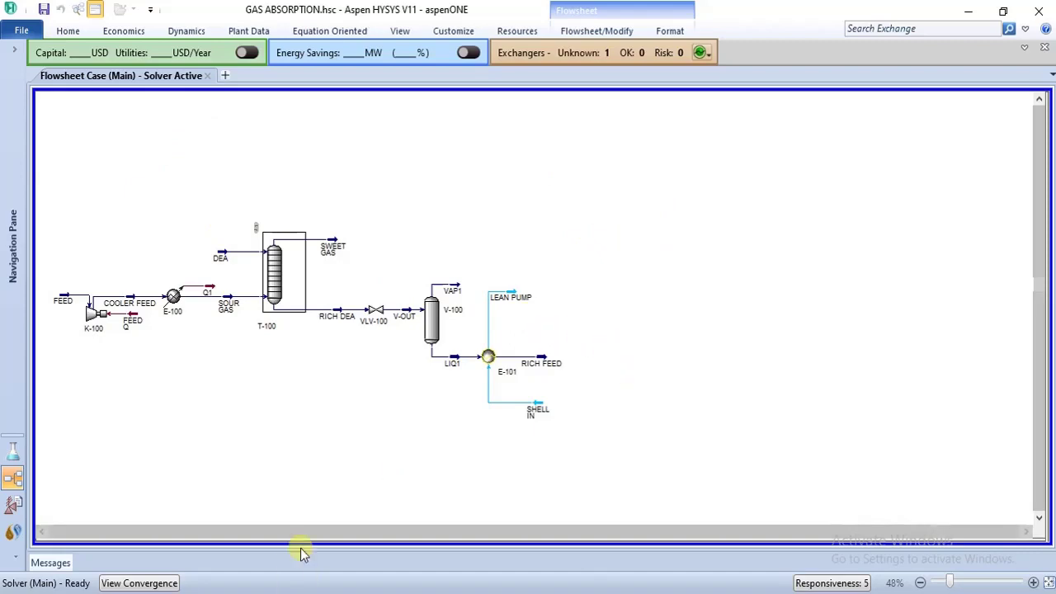
Check the distillation column data in CO2 ABSORPTION.pdf, and place a distillation column beside the RICH FEED stream on the HYSYS flowsheet.
key(alt+Tab)
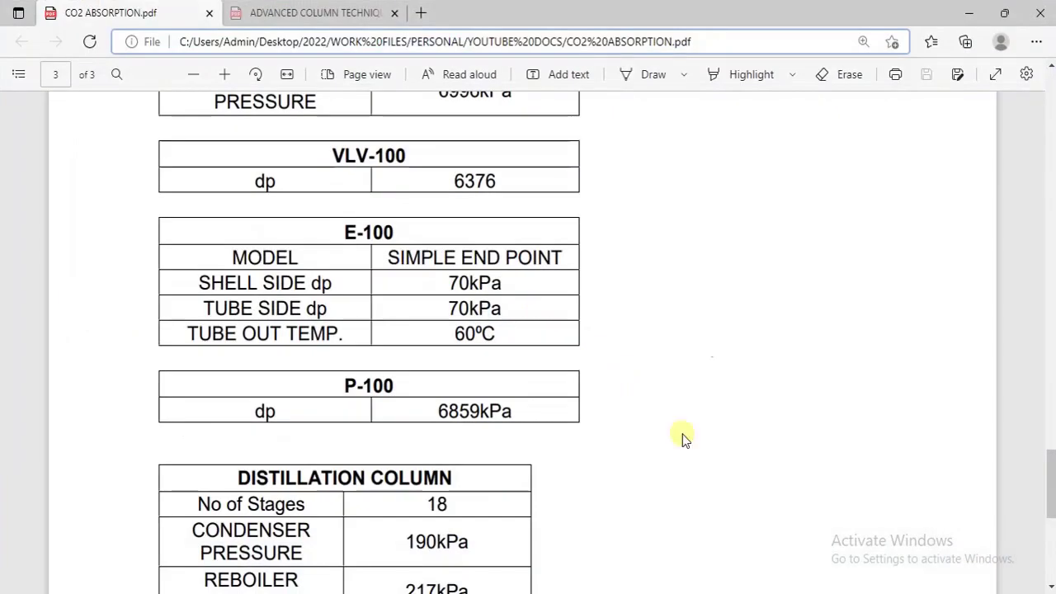
drag(1047, 467, 1050, 515)
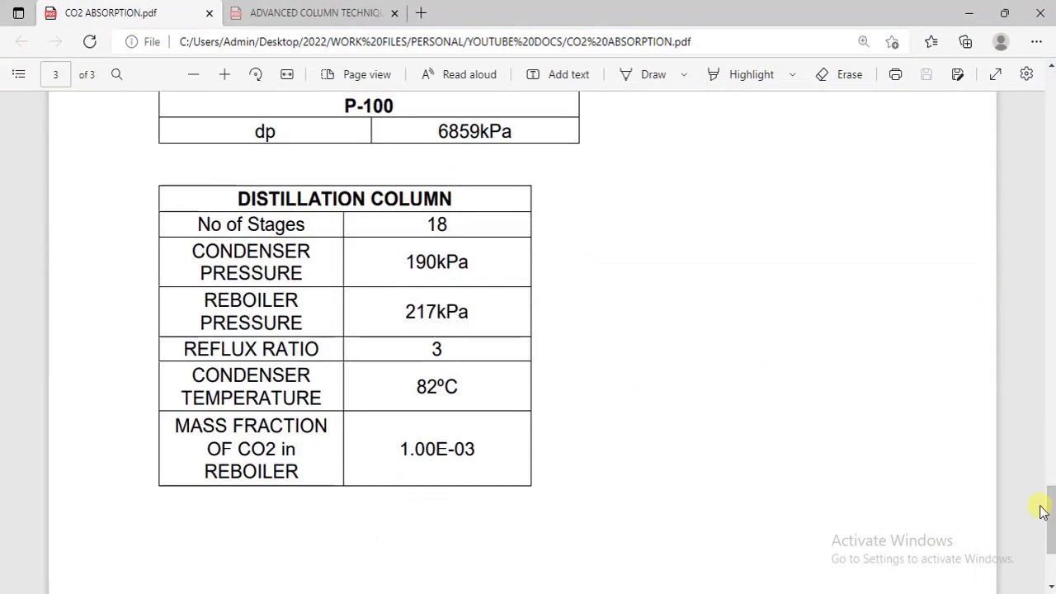
click(585, 591)
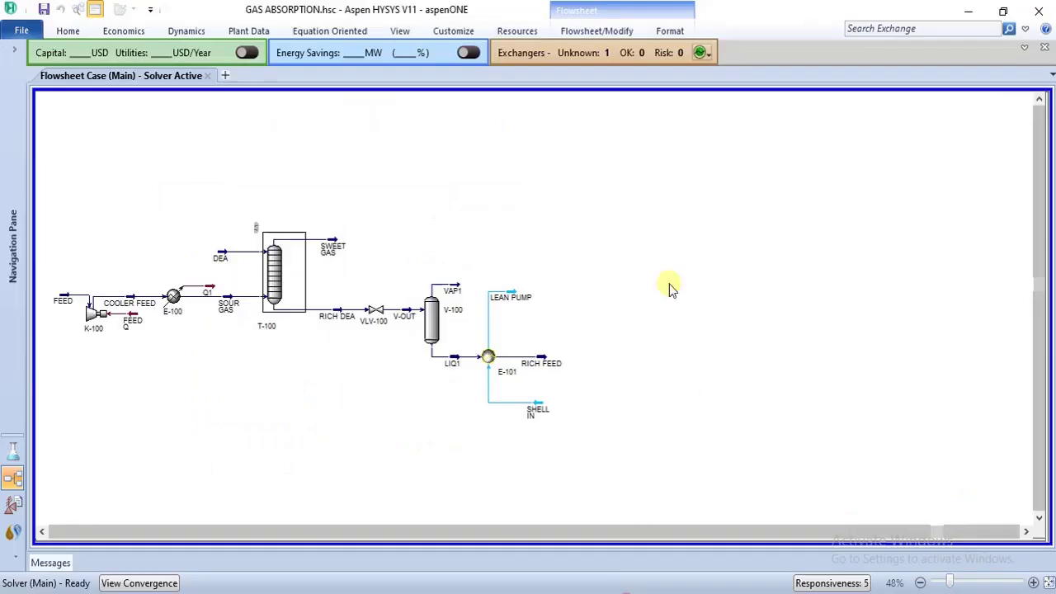
click(579, 27)
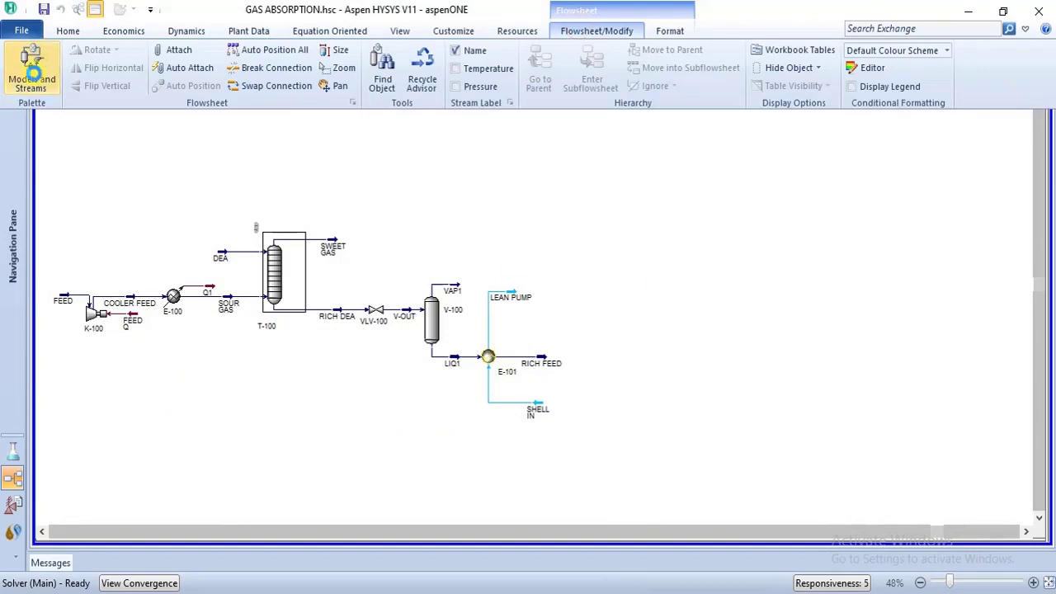
click(33, 70)
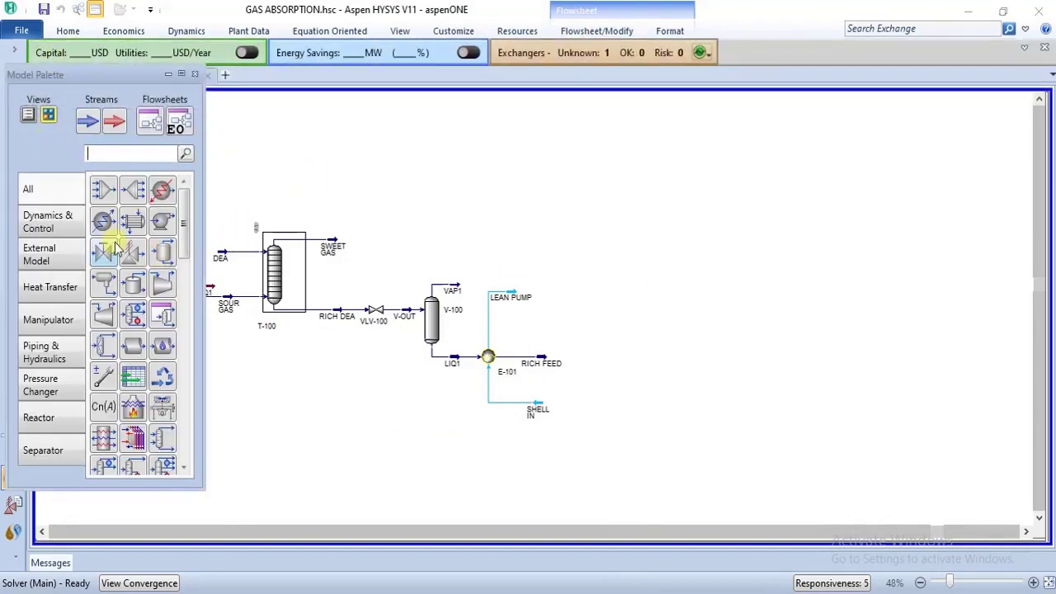
click(56, 446)
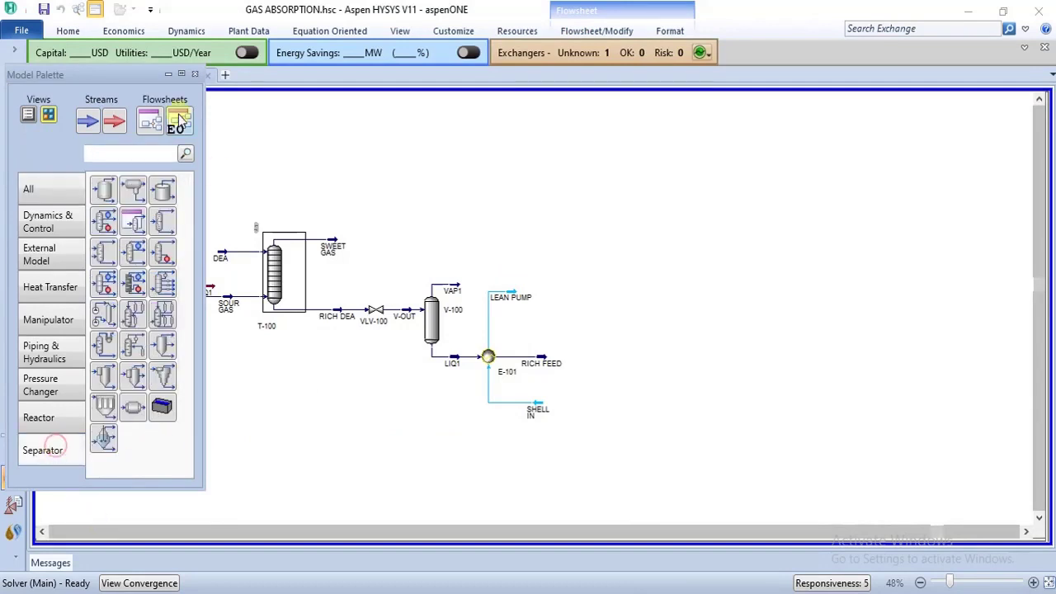
drag(104, 221, 628, 411)
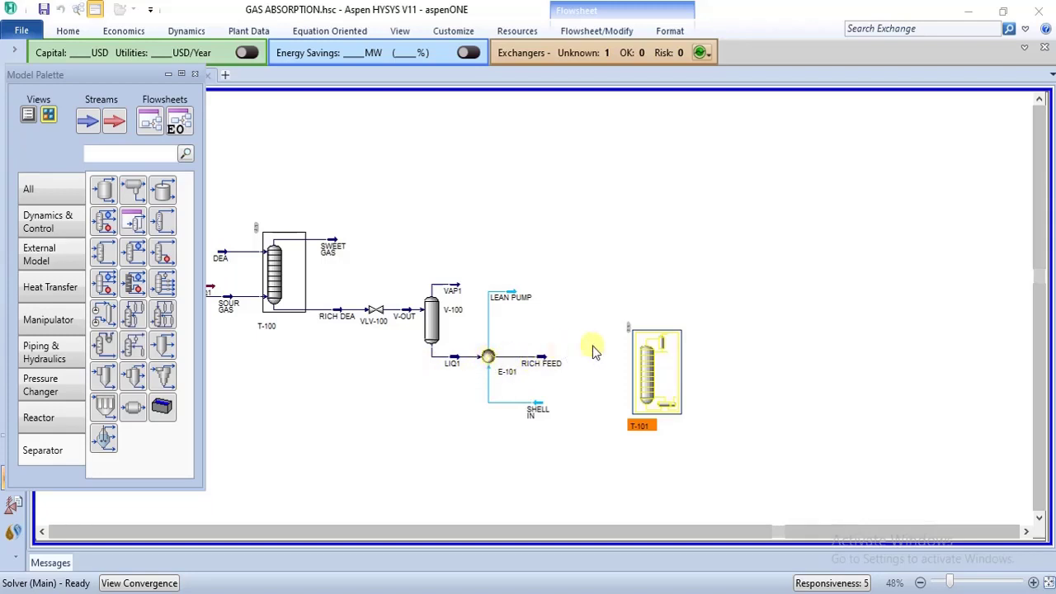
drag(654, 362, 639, 361)
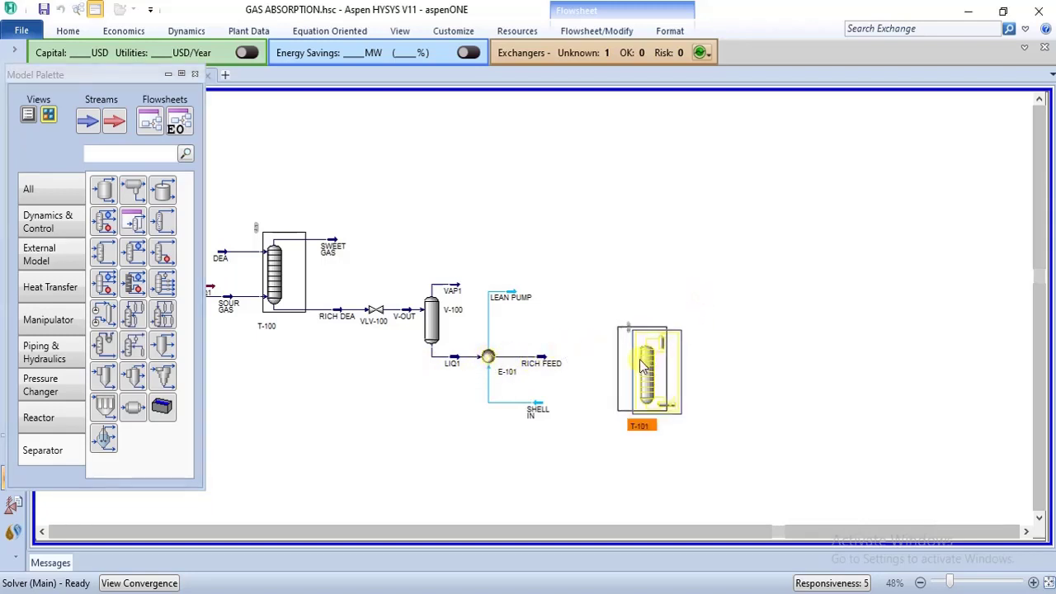
click(735, 358)
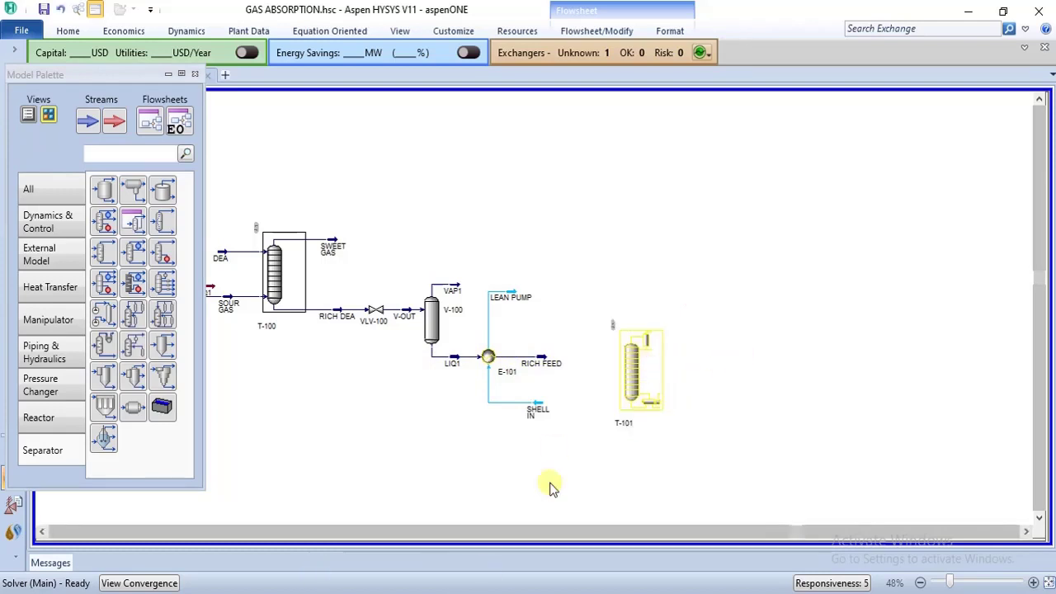
Open the input expert of distillation column T-101 and connect RICH FEED as its inlet stream.
double_click(651, 371)
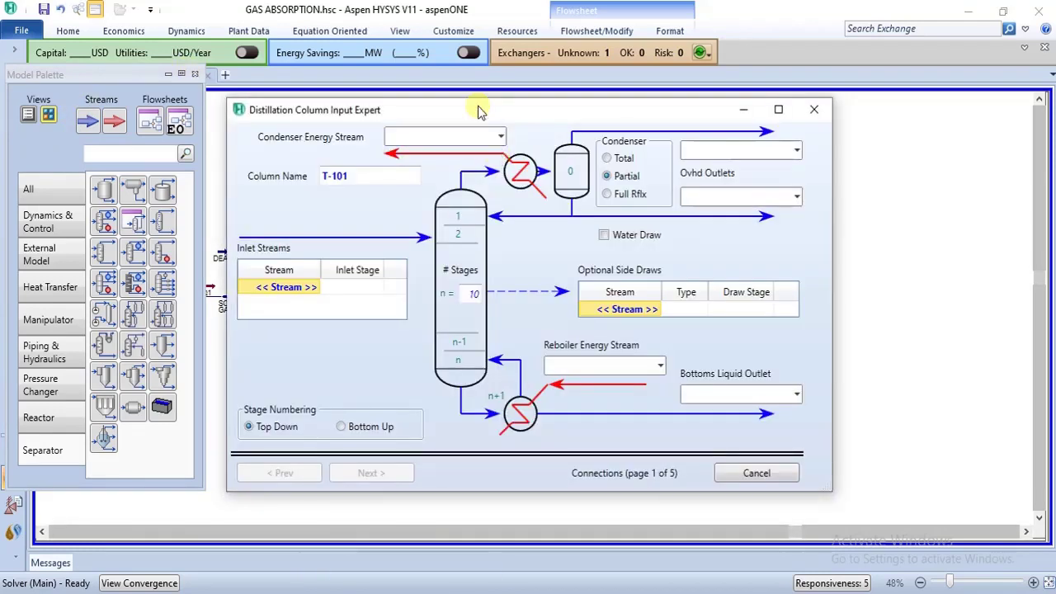
drag(479, 111, 503, 49)
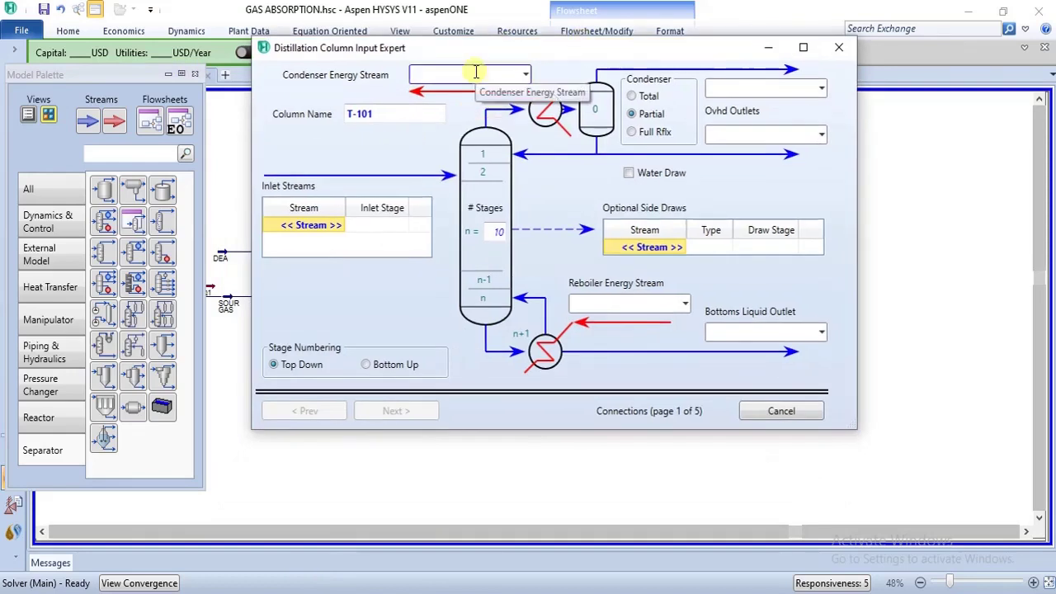
click(317, 226)
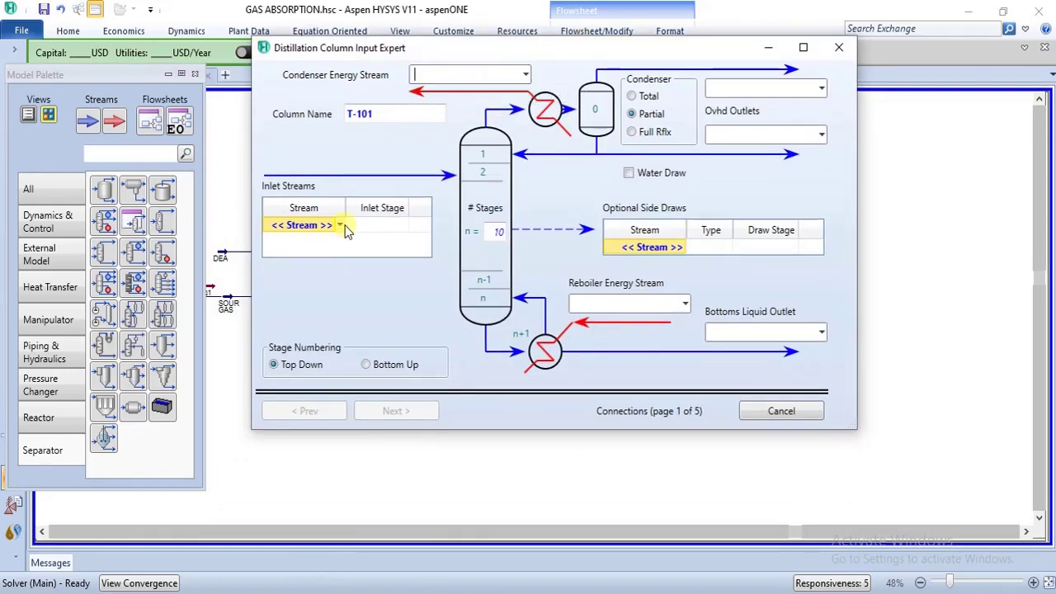
click(341, 226)
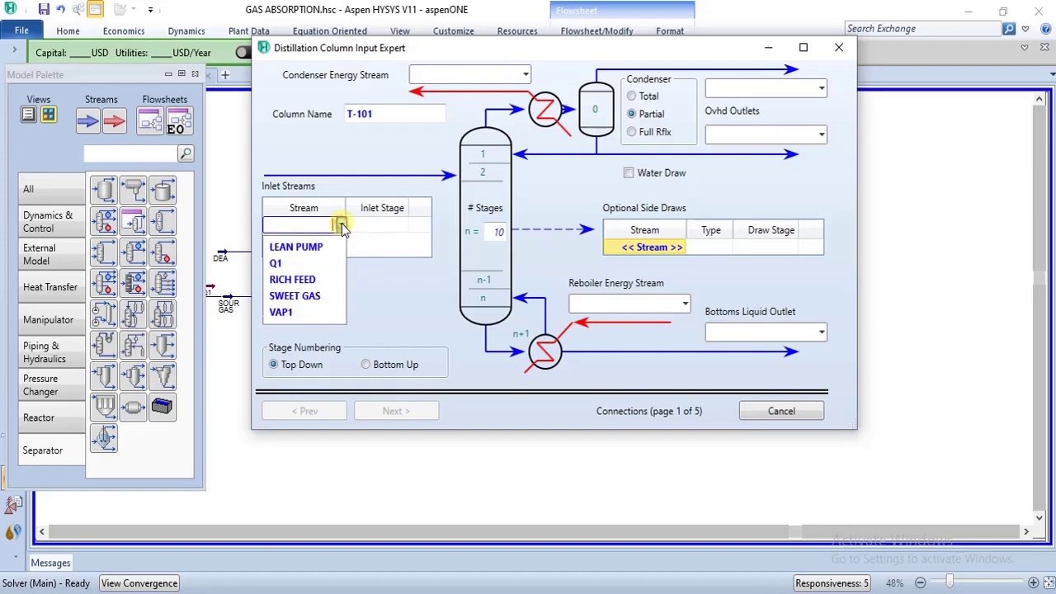
click(327, 280)
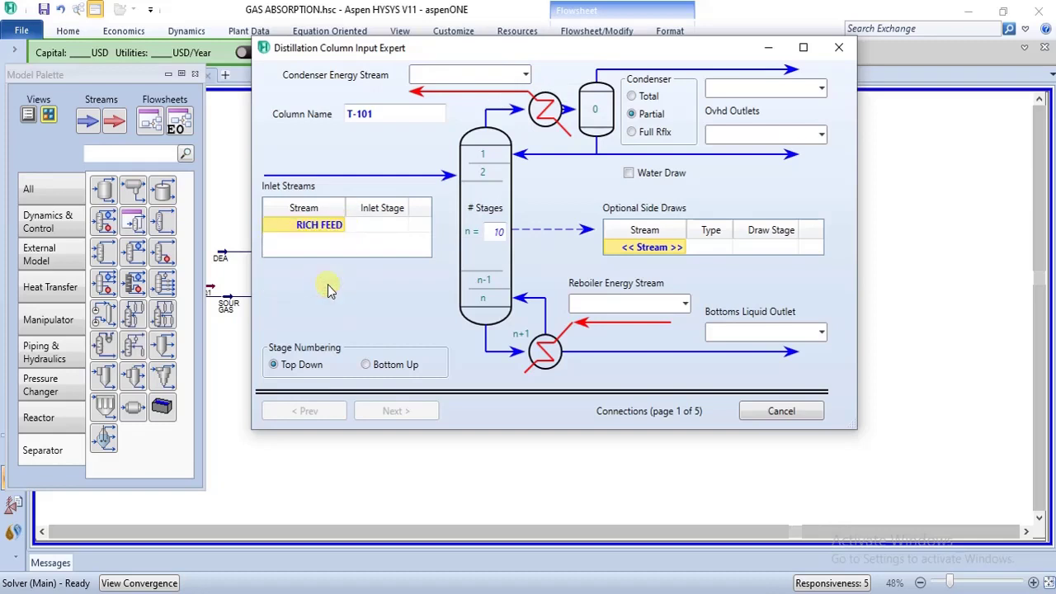
Name the condenser energy stream CON Q and the reboiler energy stream REB Q.
click(493, 74)
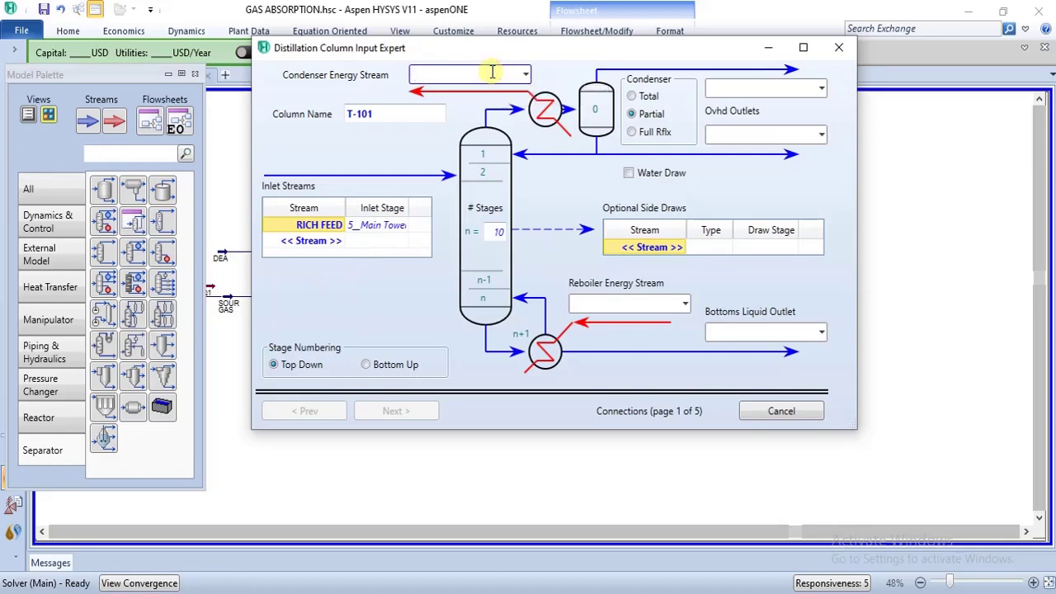
text(CON Q)
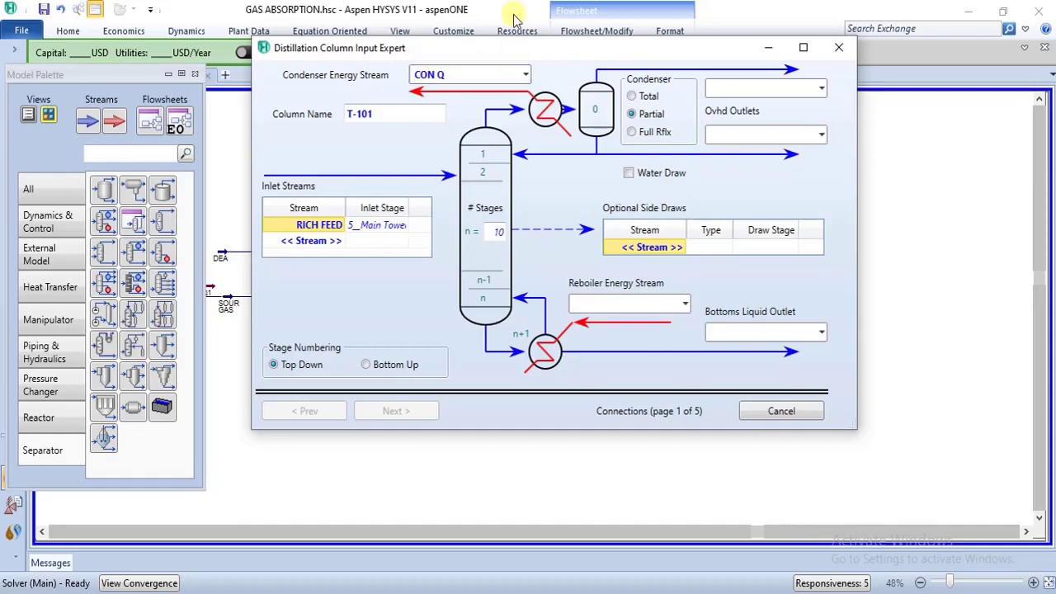
click(594, 307)
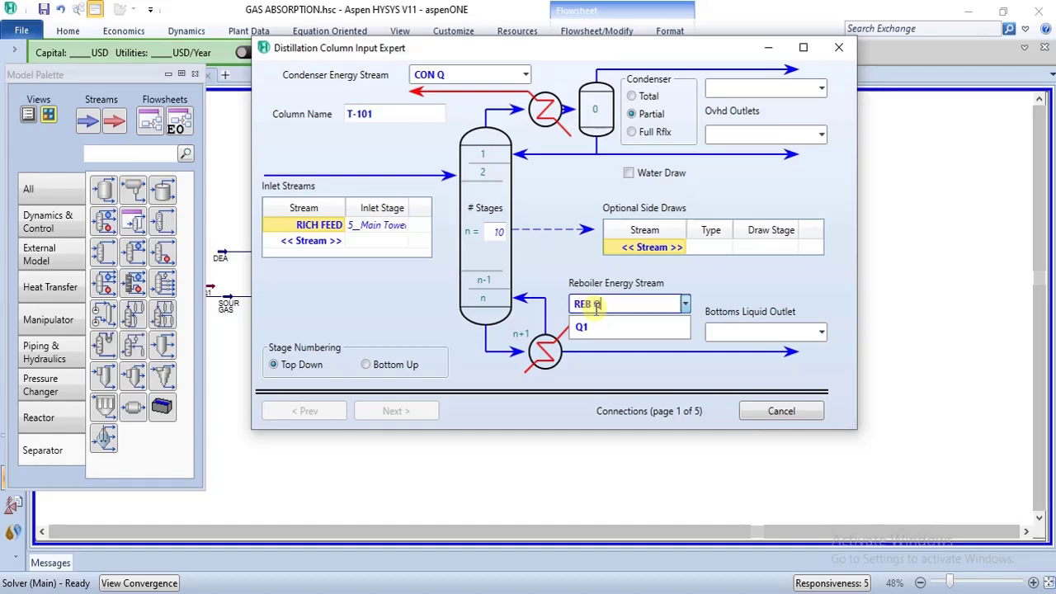
key(Return)
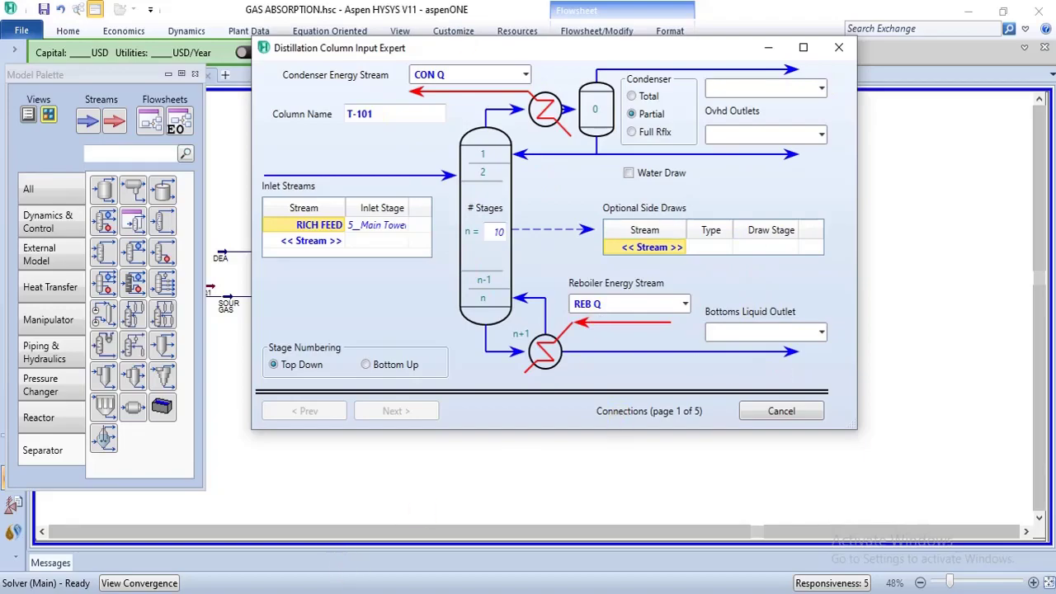
Consult the column data in the PDF, set the condenser to full reflux and name the overhead vapour outlet ACID GAS.
mouse_move(398, 589)
click(393, 561)
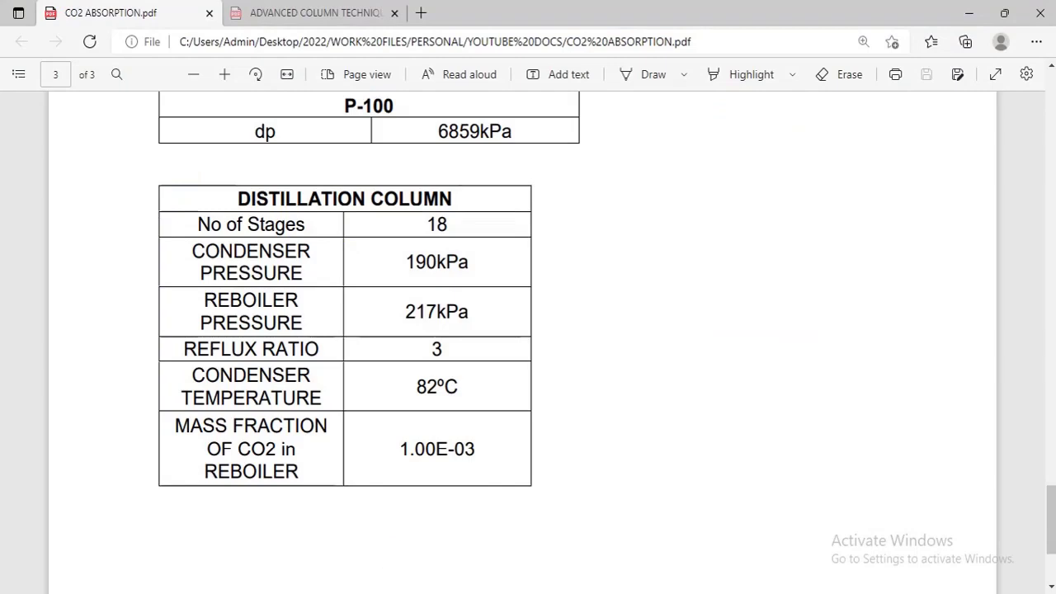
click(437, 587)
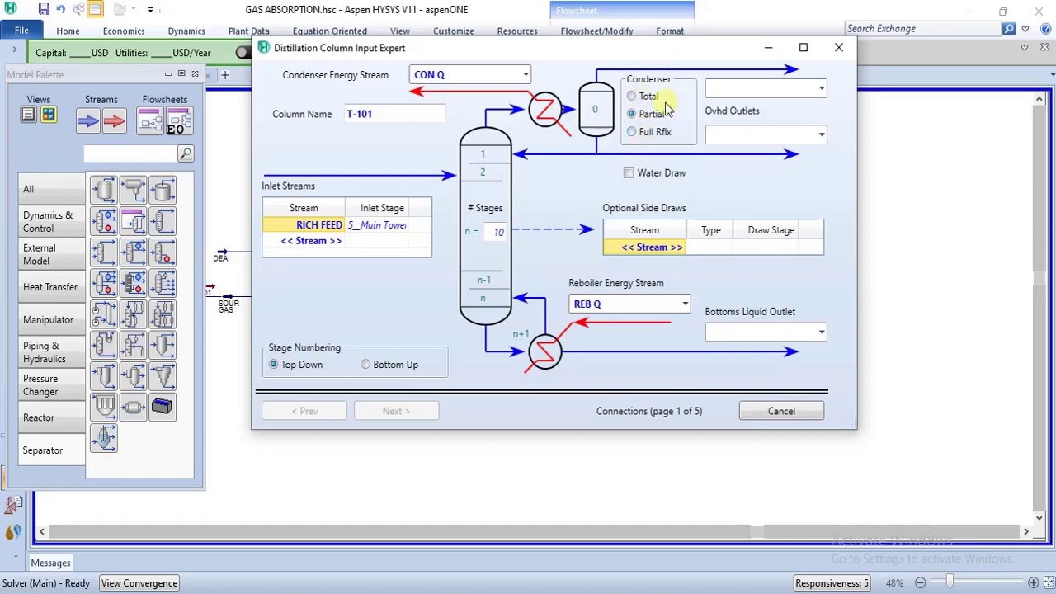
click(630, 136)
click(790, 87)
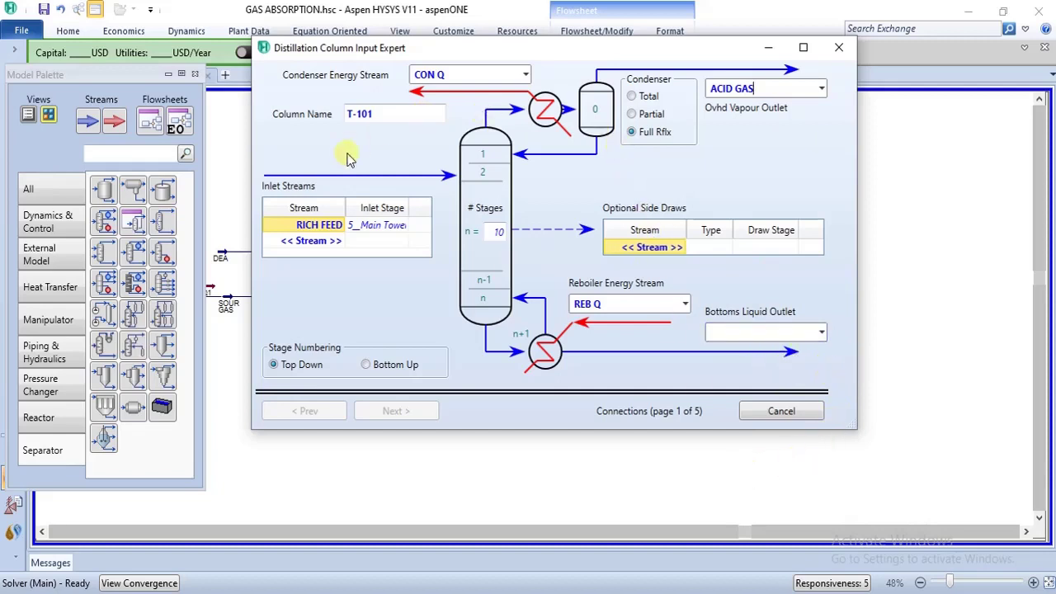
Name the bottoms liquid outlet LEAN AMINE, set the number of stages to 18 and accept the column connections.
click(764, 333)
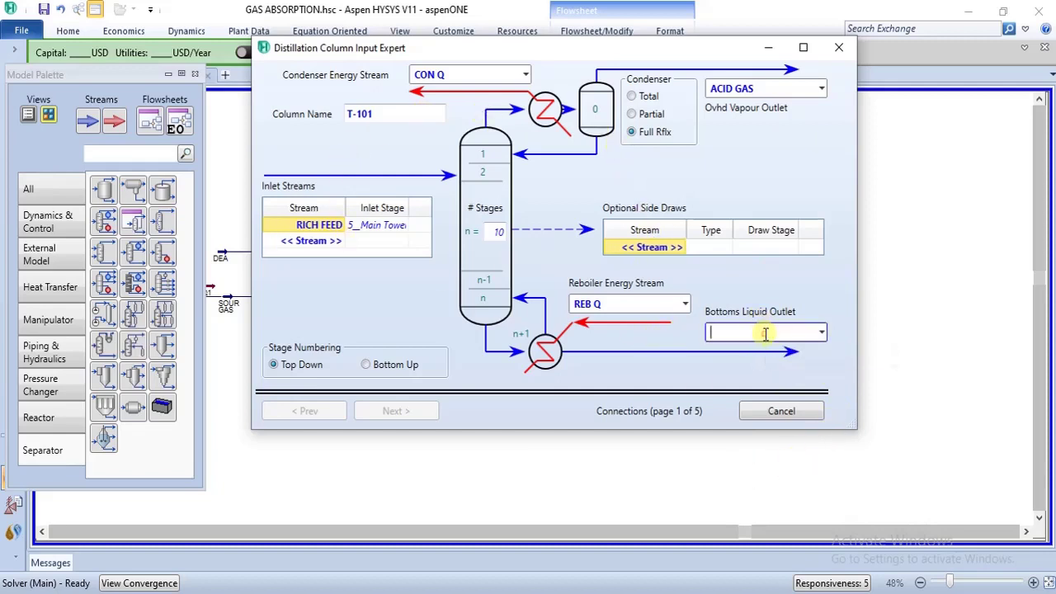
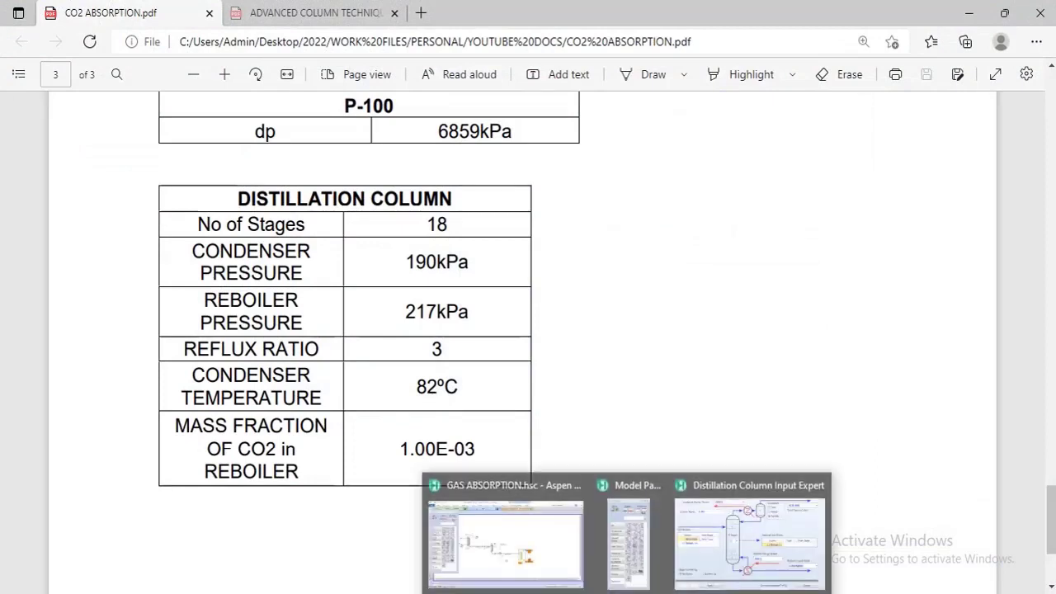
click(730, 557)
click(499, 231)
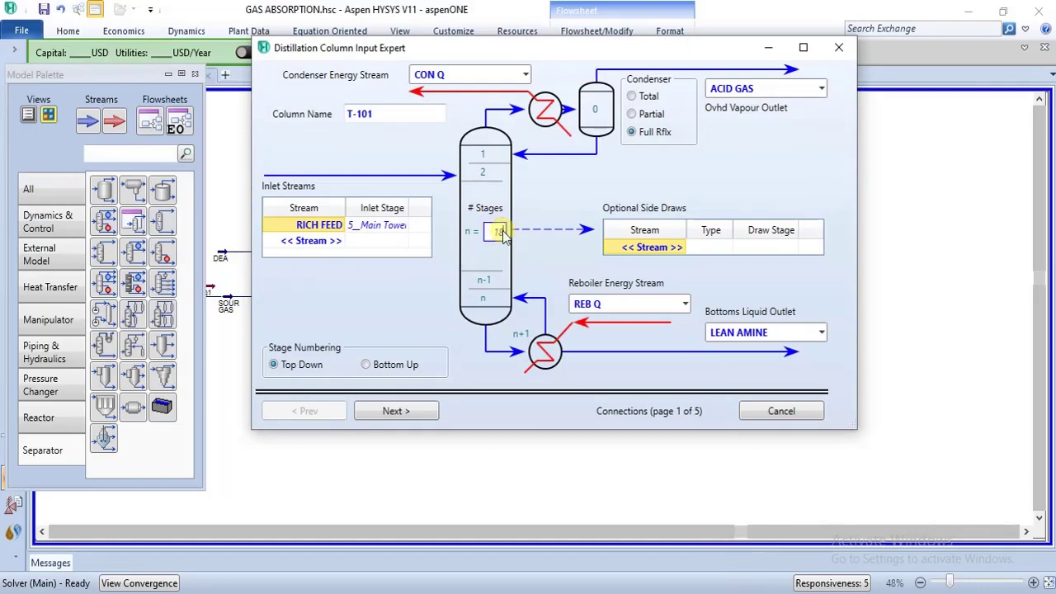
text(18)
key(Return)
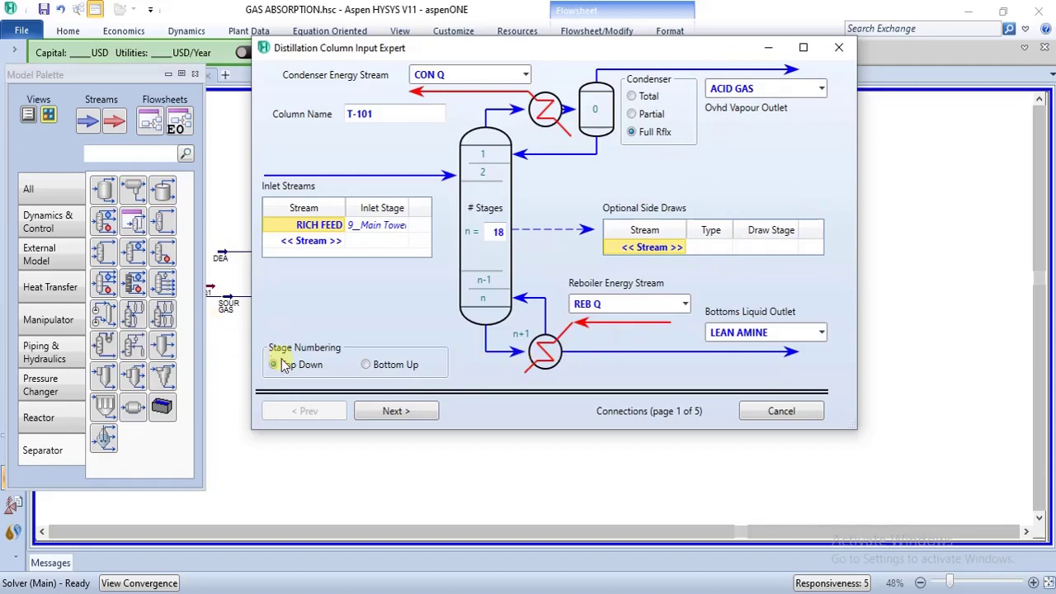
click(389, 411)
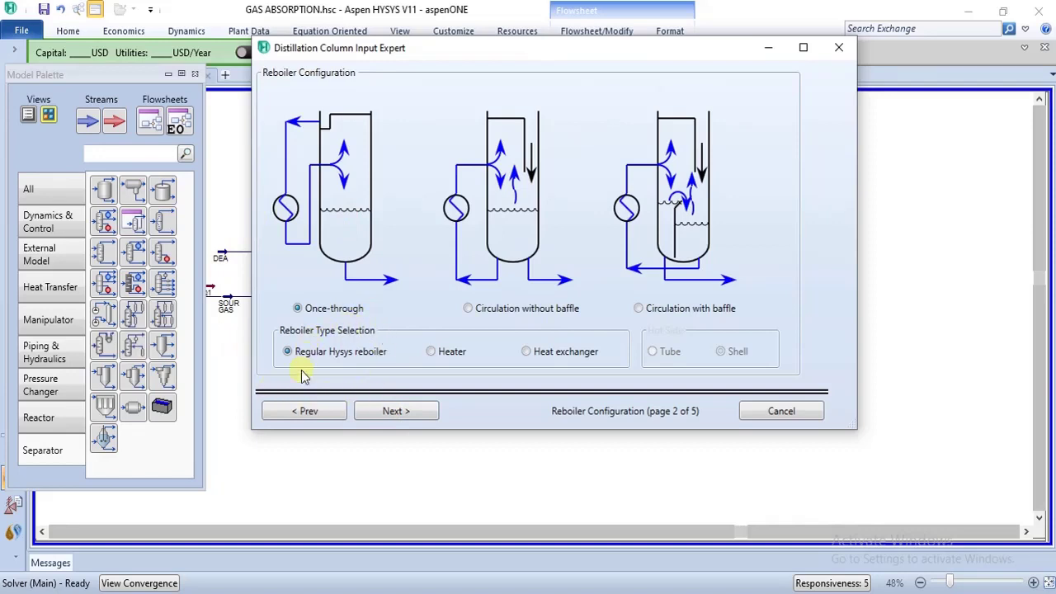
Keep the once-through regular Hysys reboiler, and set the condenser pressure to 190 kPa and the reboiler pressure to 217 kPa.
click(396, 411)
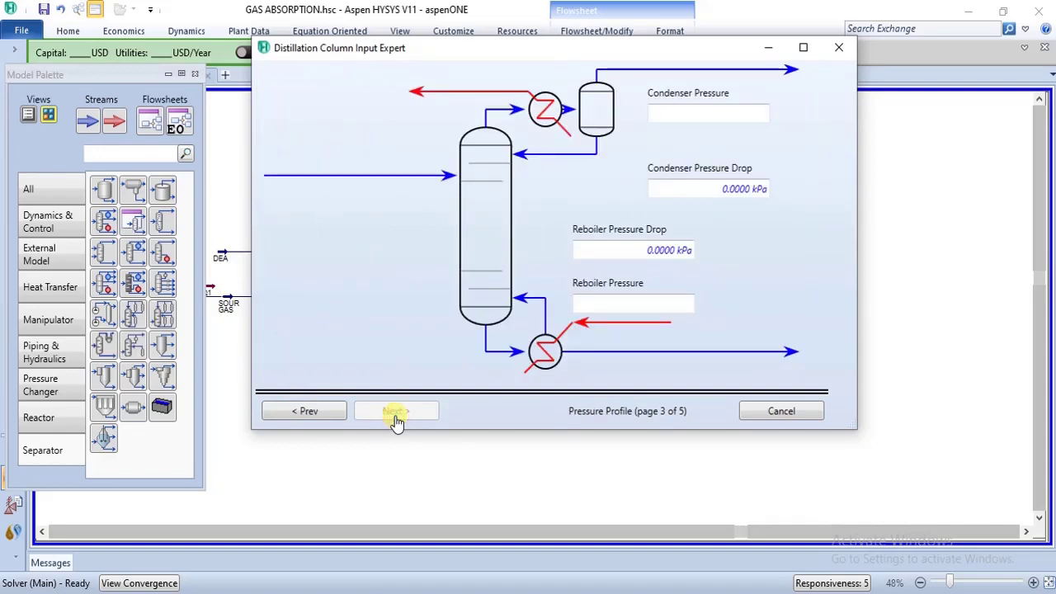
click(410, 591)
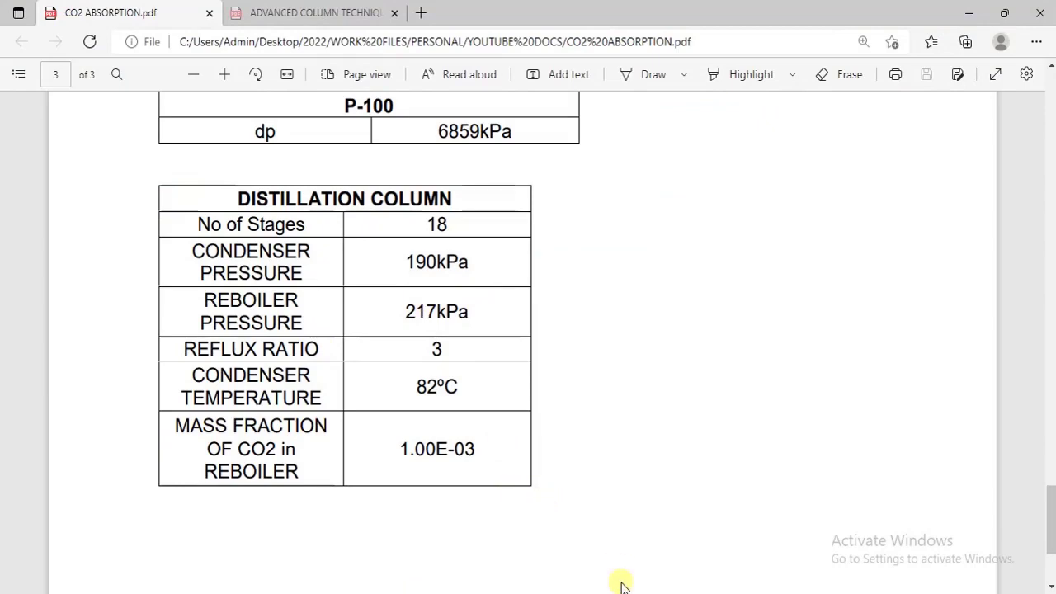
mouse_move(624, 590)
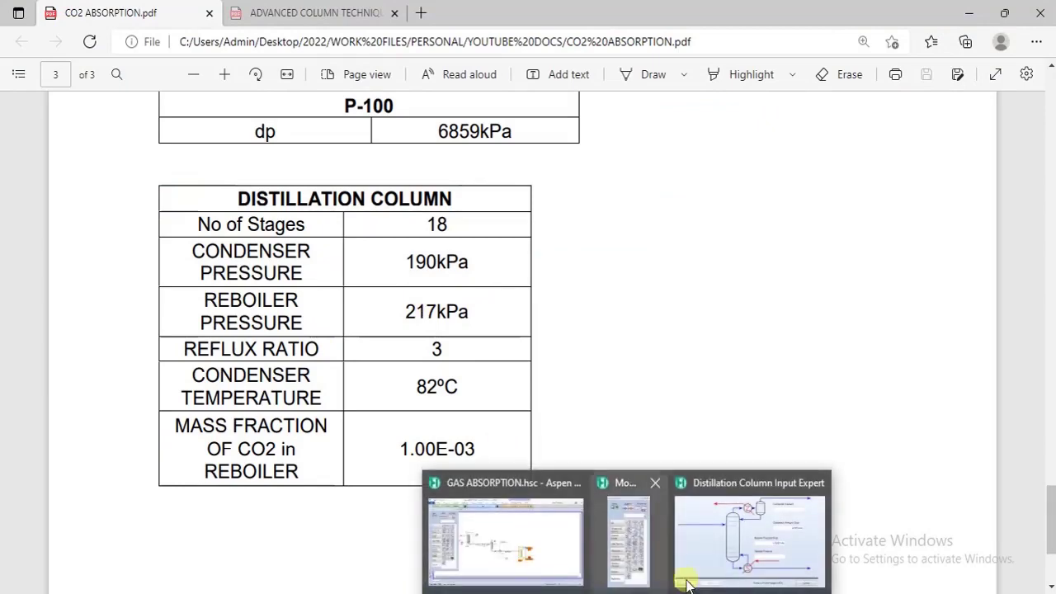
click(674, 508)
click(693, 115)
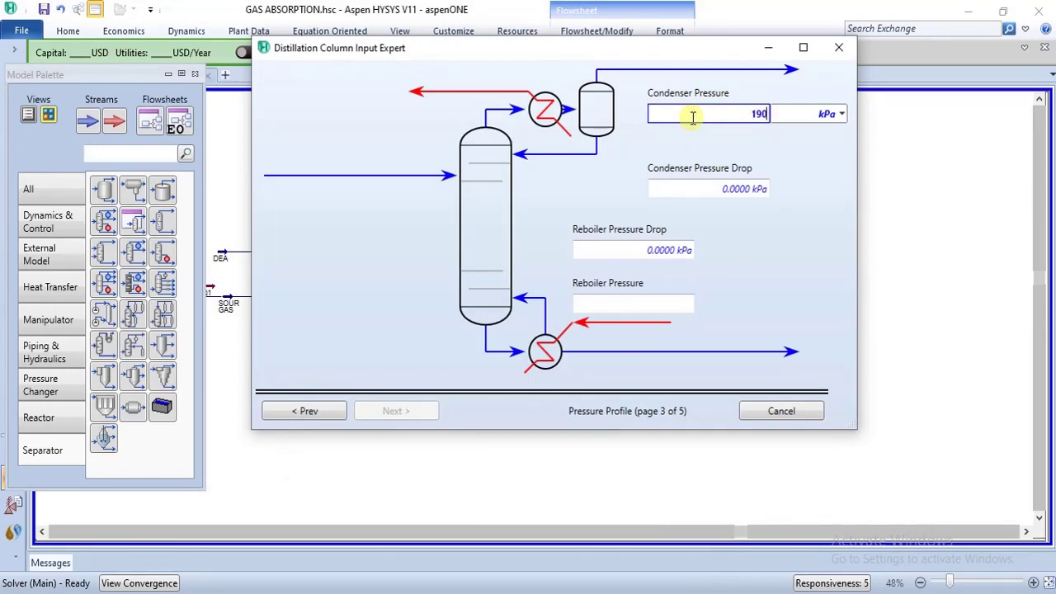
click(666, 306)
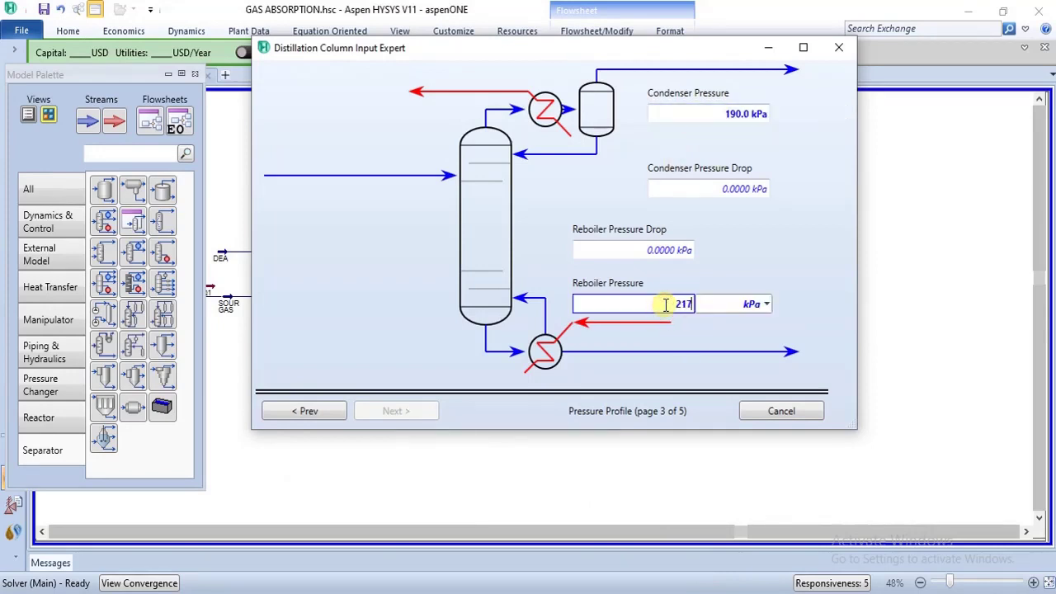
text(217)
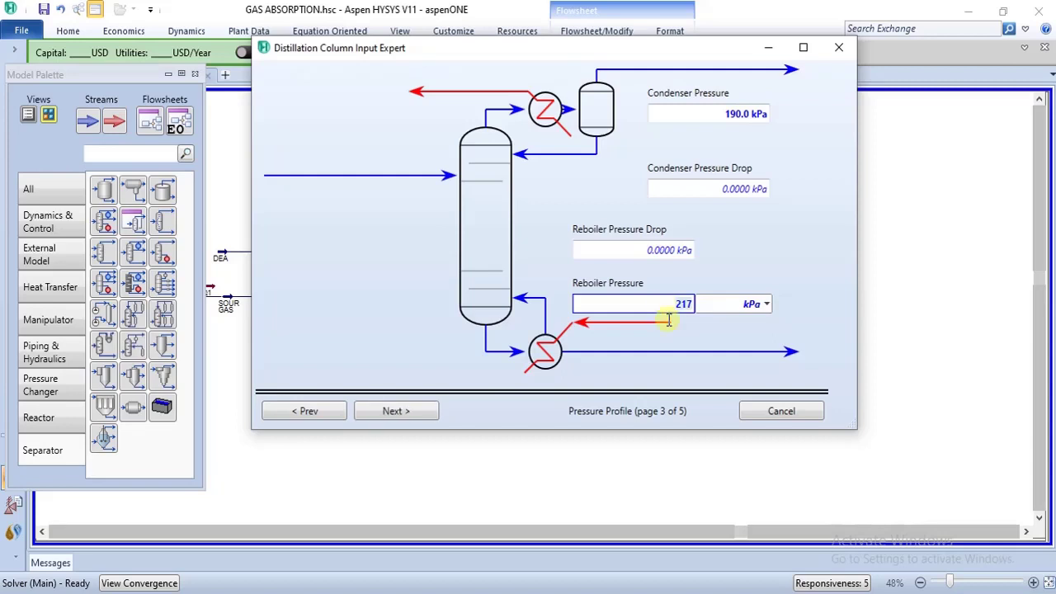
key(Return)
click(399, 414)
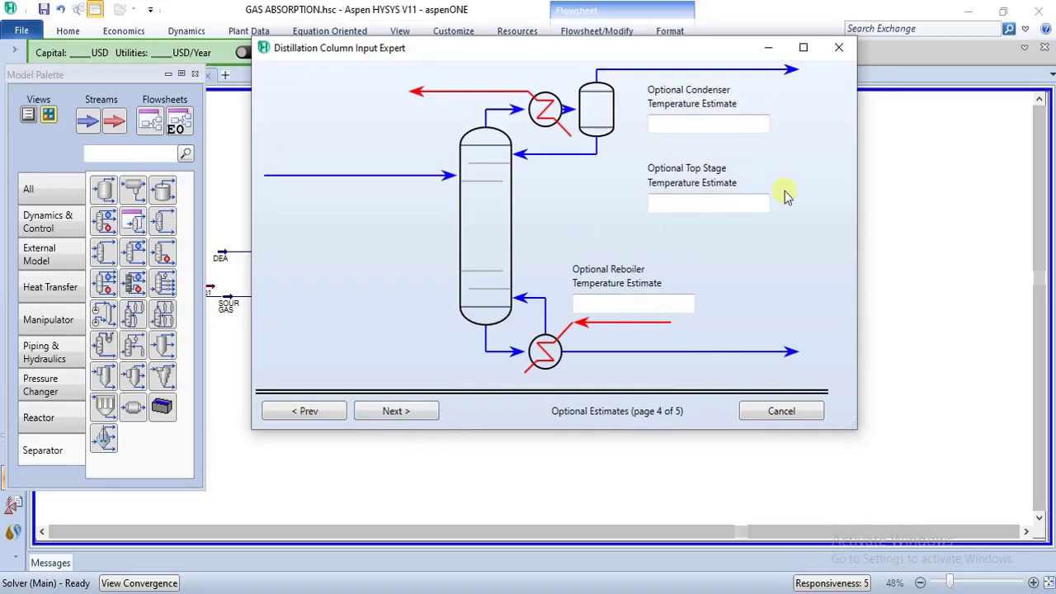
Recheck the column data in the PDF and proceed to the column specifications, leaving the optional temperature estimates blank.
key(alt+Tab)
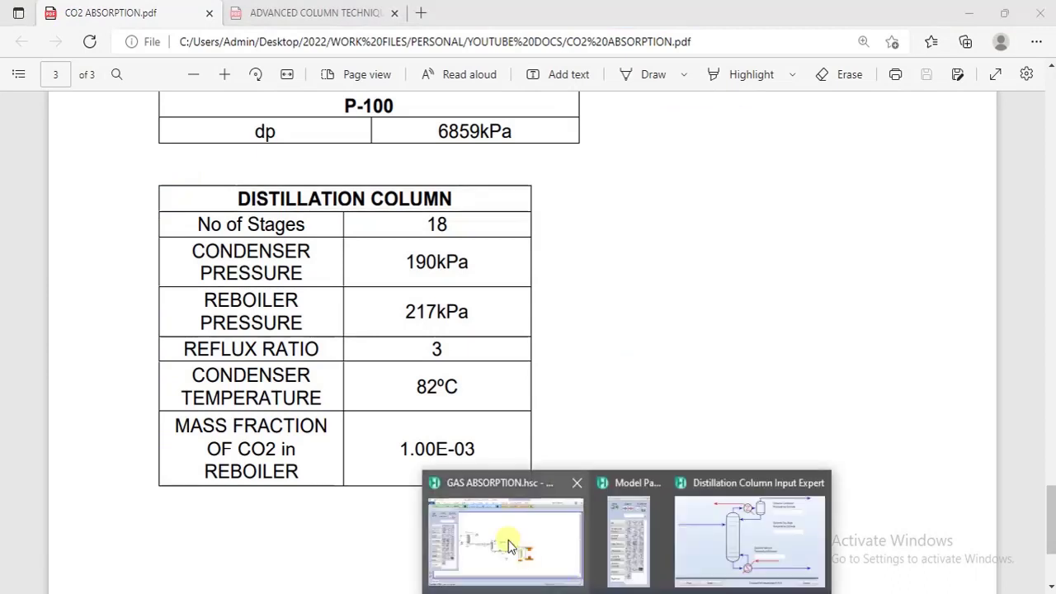
click(507, 537)
click(394, 412)
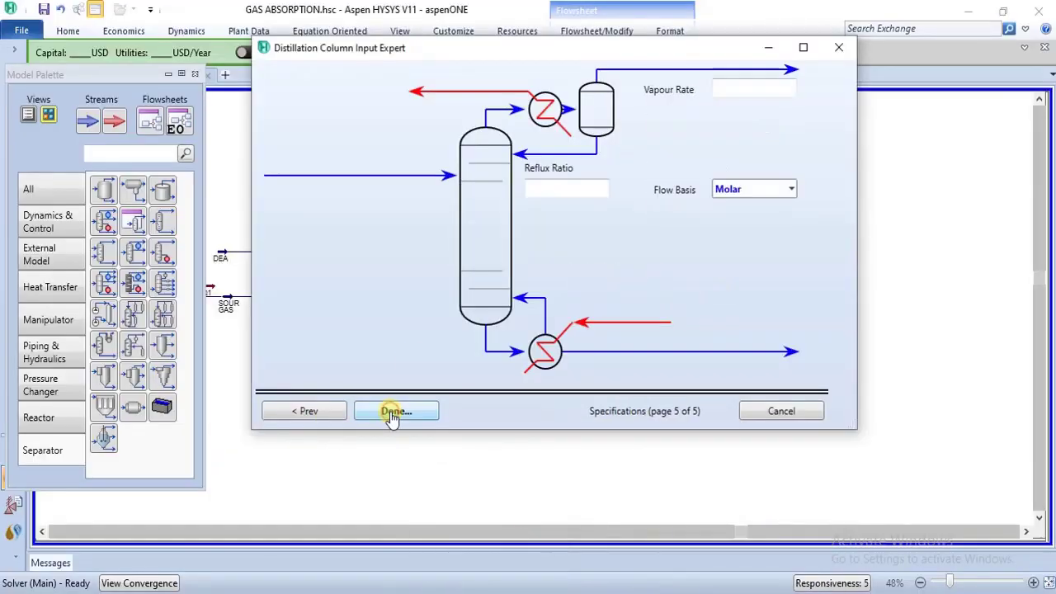
Set the column's reflux ratio to 3 with the flow basis kept as Molar, and finish the column input.
click(568, 190)
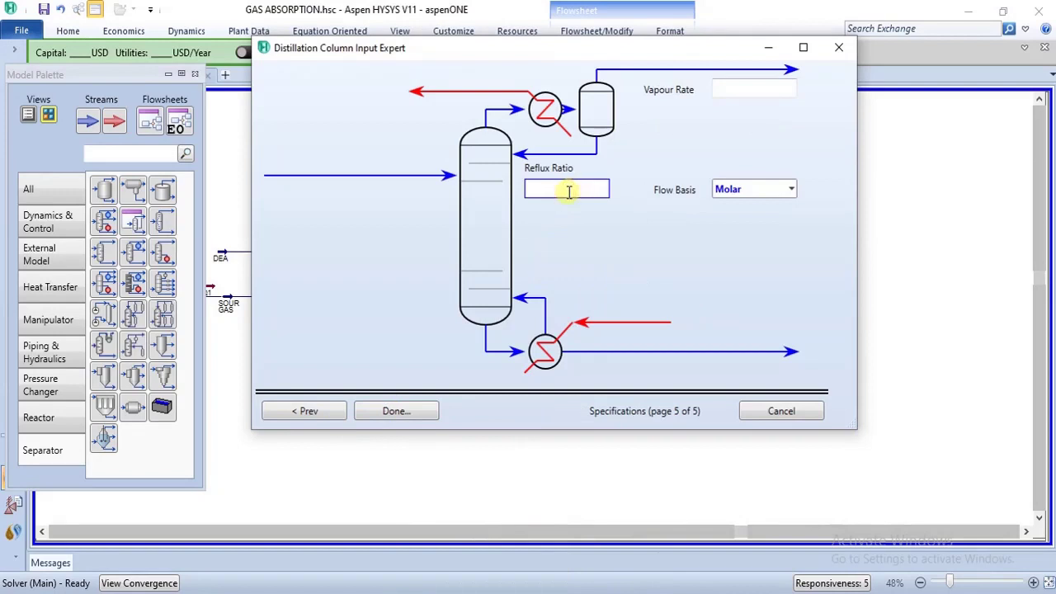
click(637, 222)
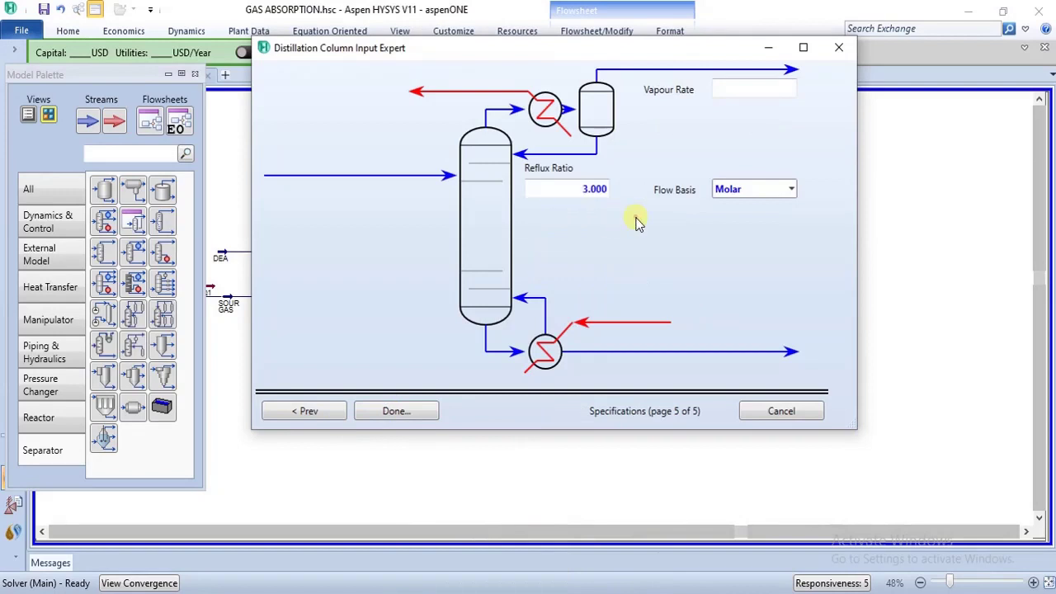
click(412, 413)
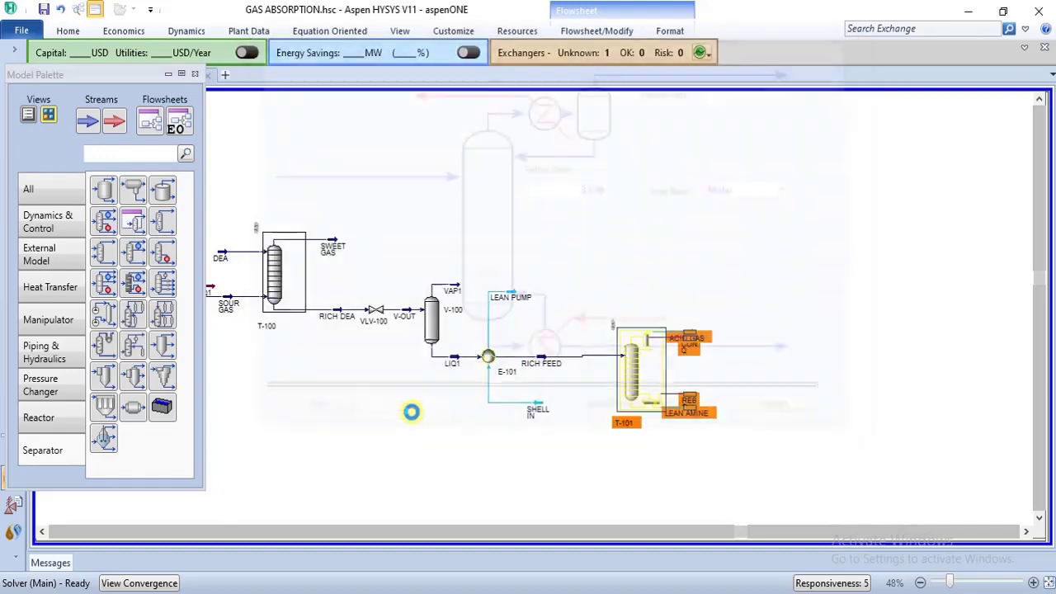
Open the monitor page of column T-101, consult the column data in the PDF and deactivate the Ovhd Vap Rate specification.
double_click(644, 338)
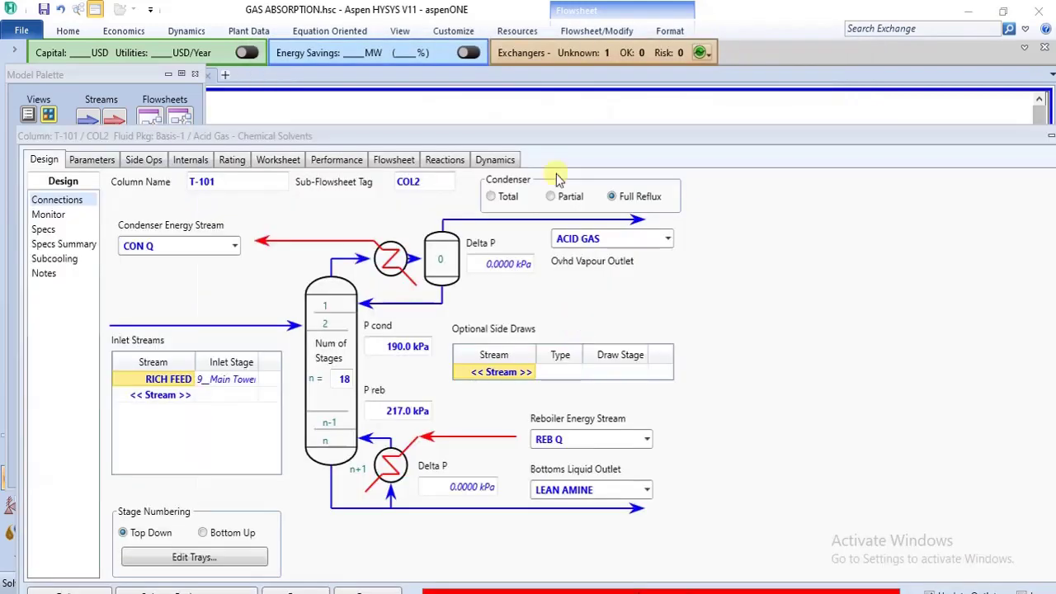
double_click(505, 142)
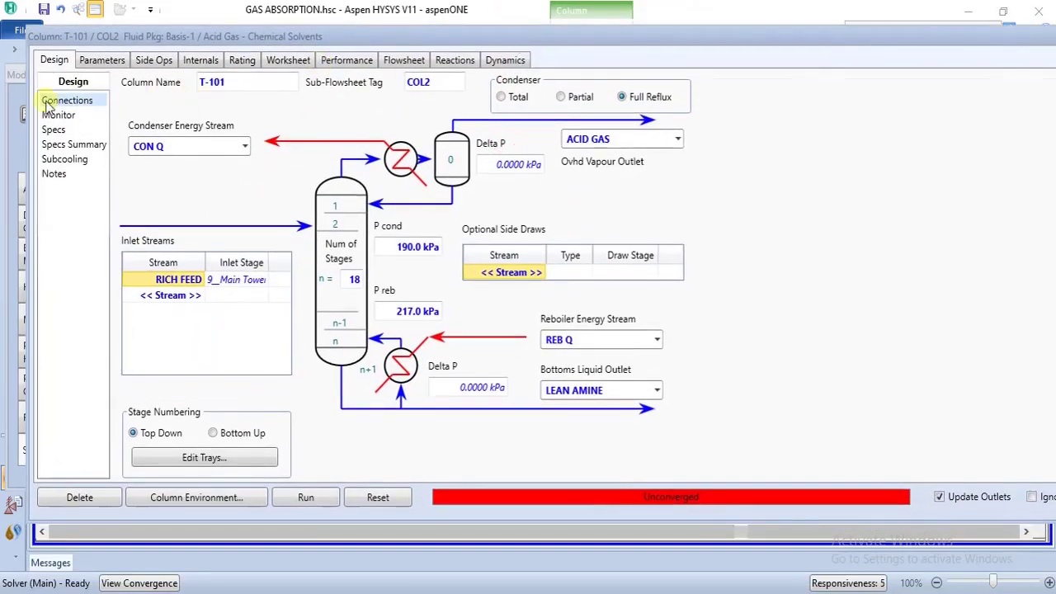
click(57, 114)
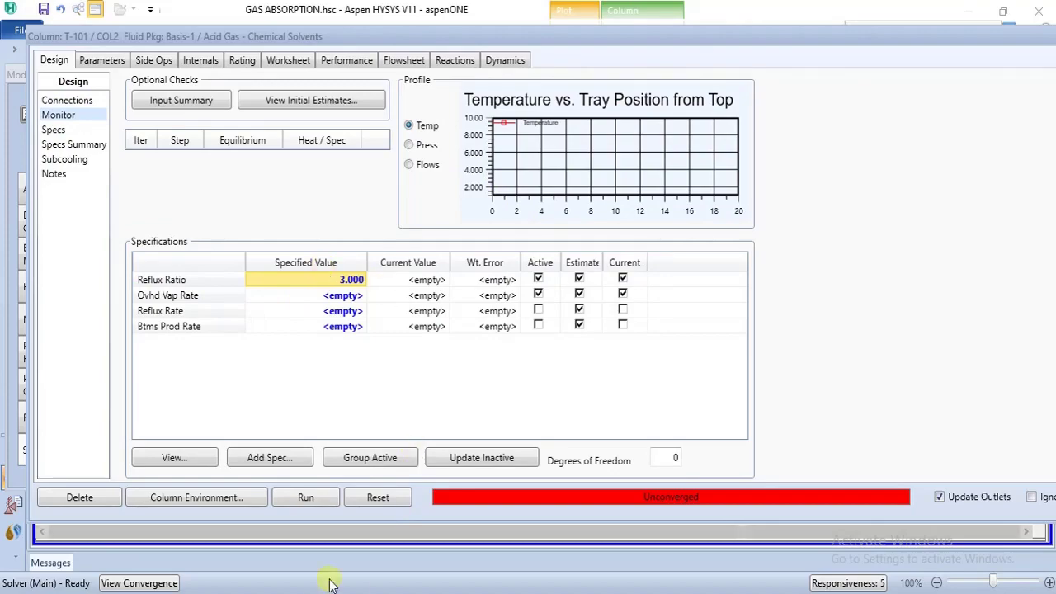
click(394, 589)
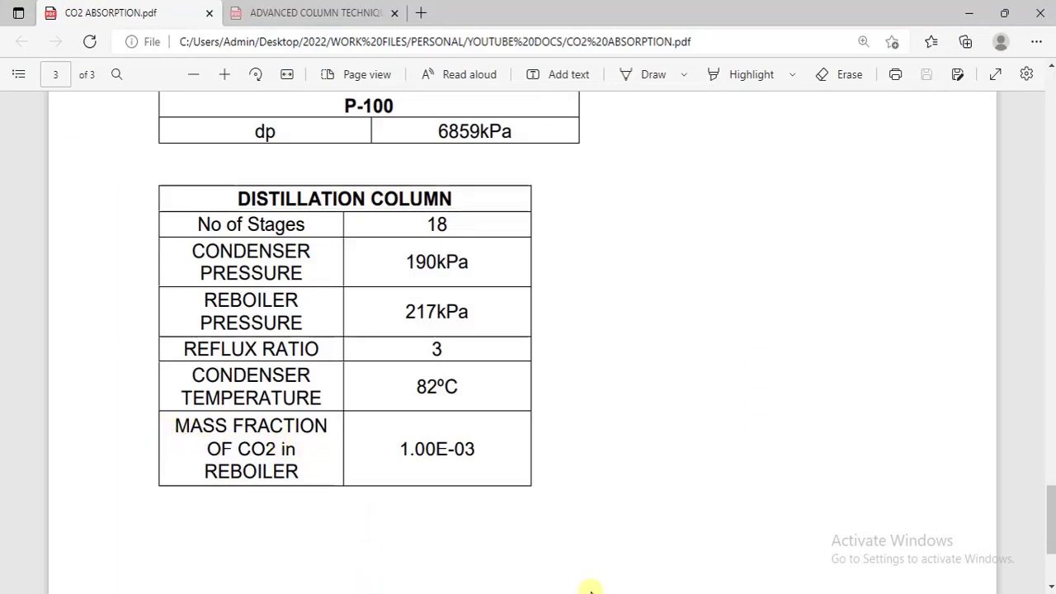
click(701, 537)
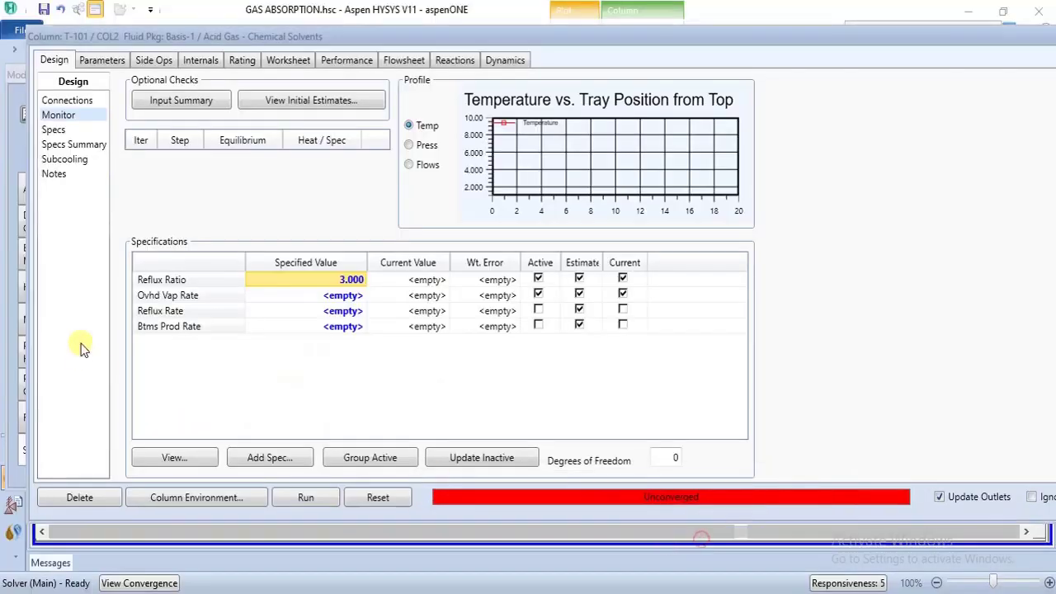
click(539, 293)
click(539, 295)
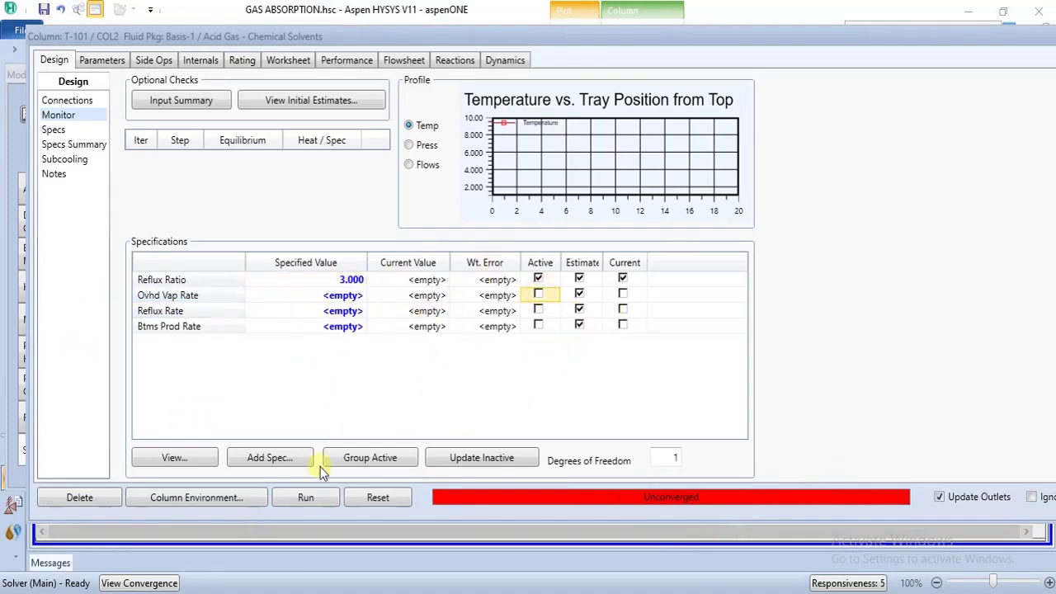
Add a Column Component Fraction specification to column T-101.
click(252, 463)
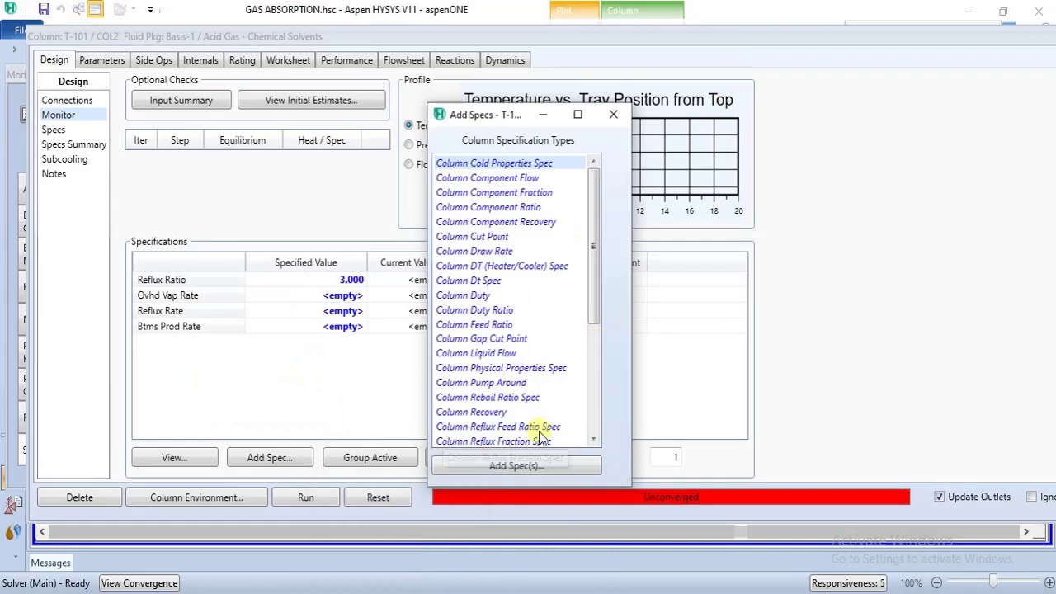
drag(600, 293, 609, 264)
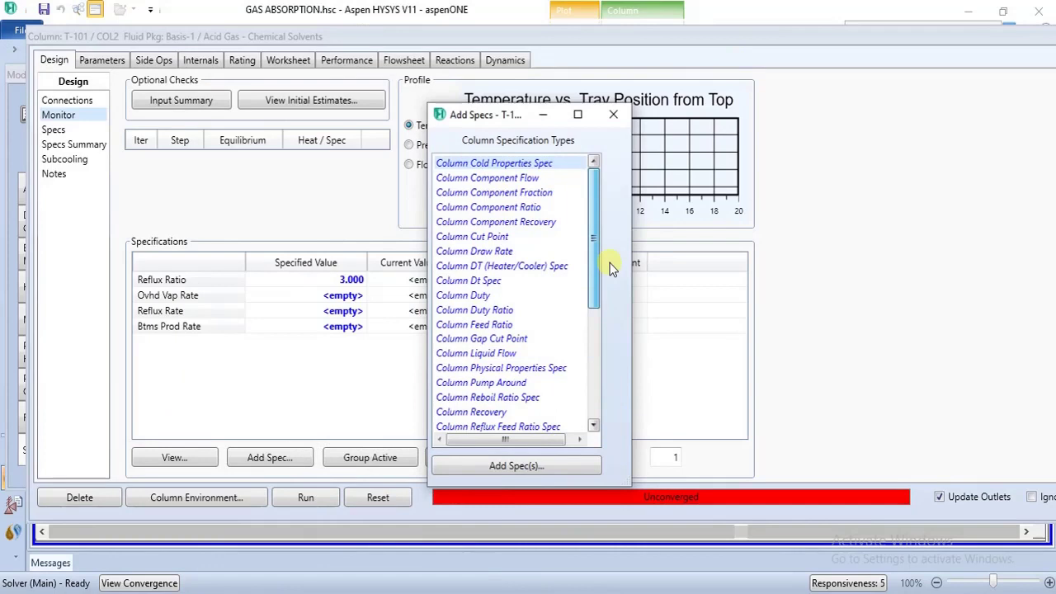
drag(609, 263, 646, 211)
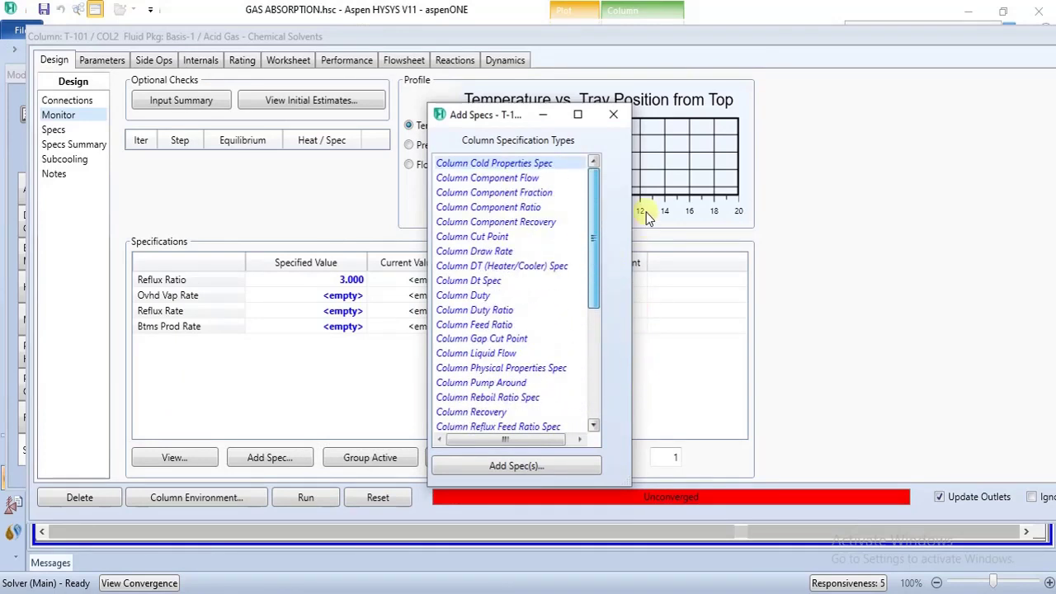
click(510, 195)
click(516, 466)
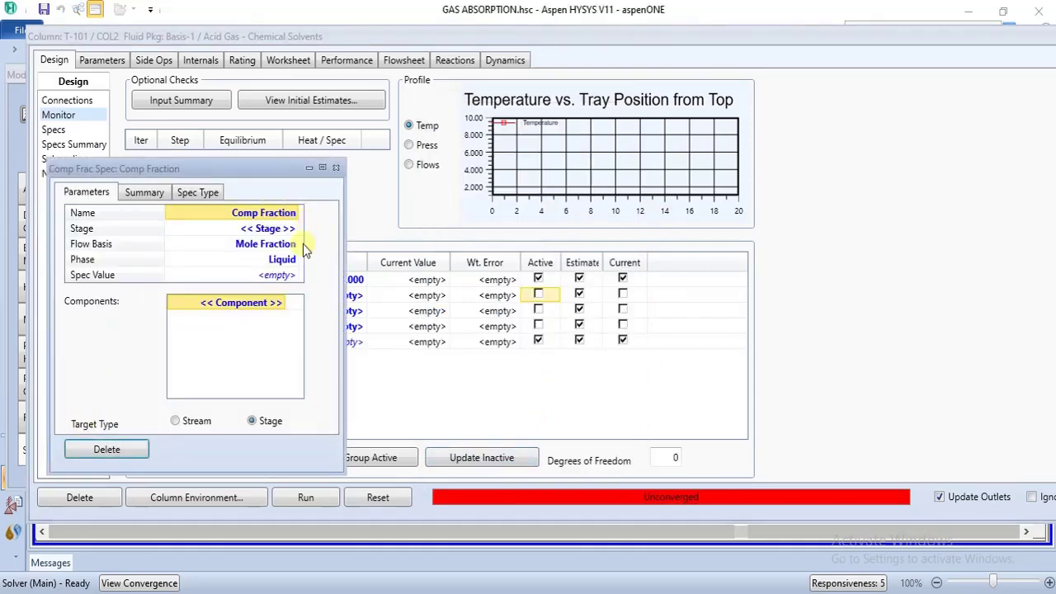
Configure the component fraction specification with Mass Fraction as flow basis, Reboiler as stage and CO2 as component.
click(296, 245)
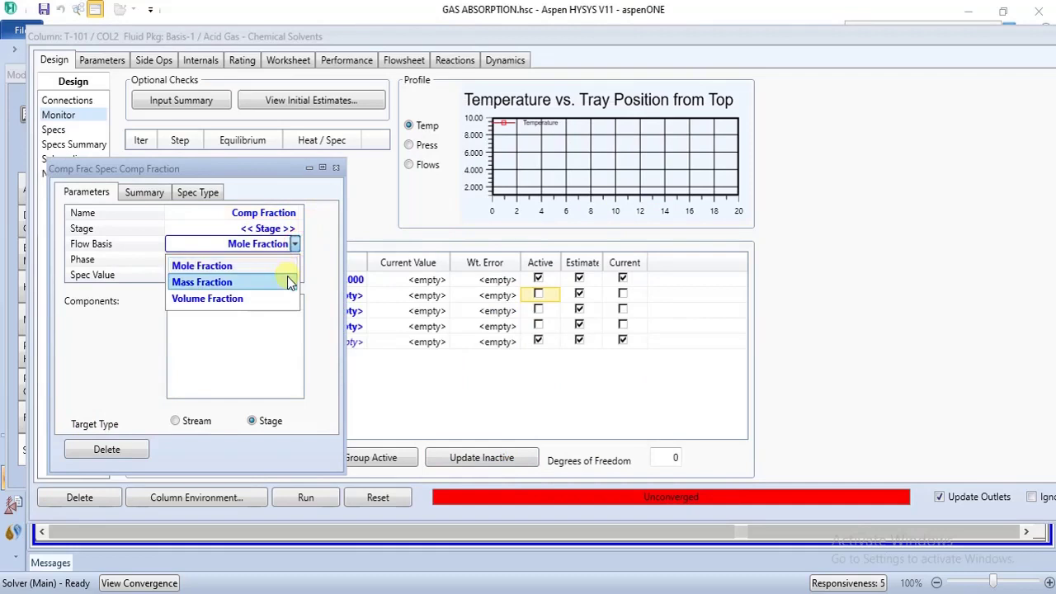
click(290, 280)
click(296, 230)
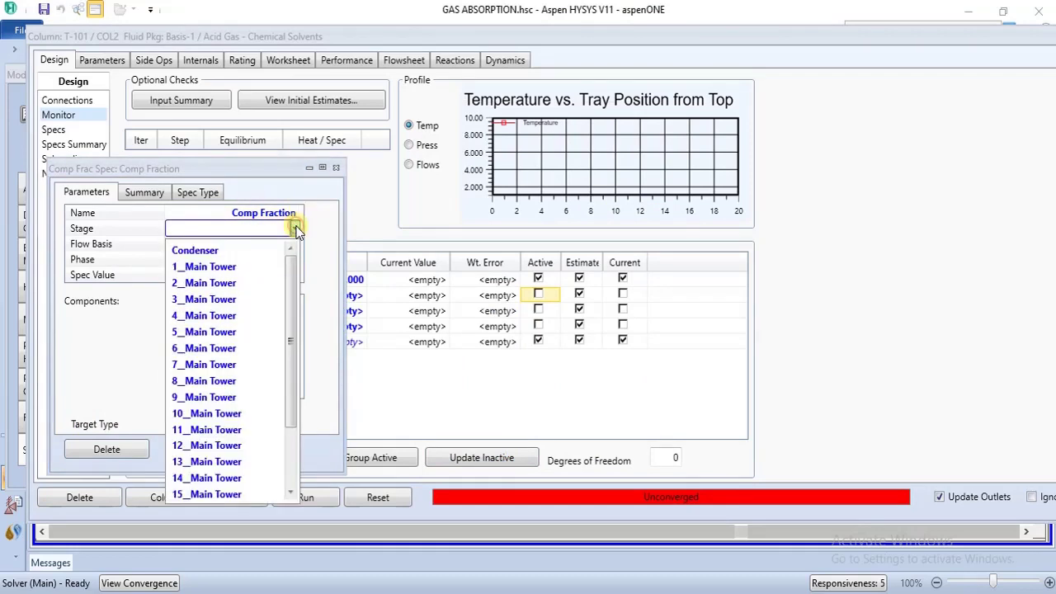
click(293, 461)
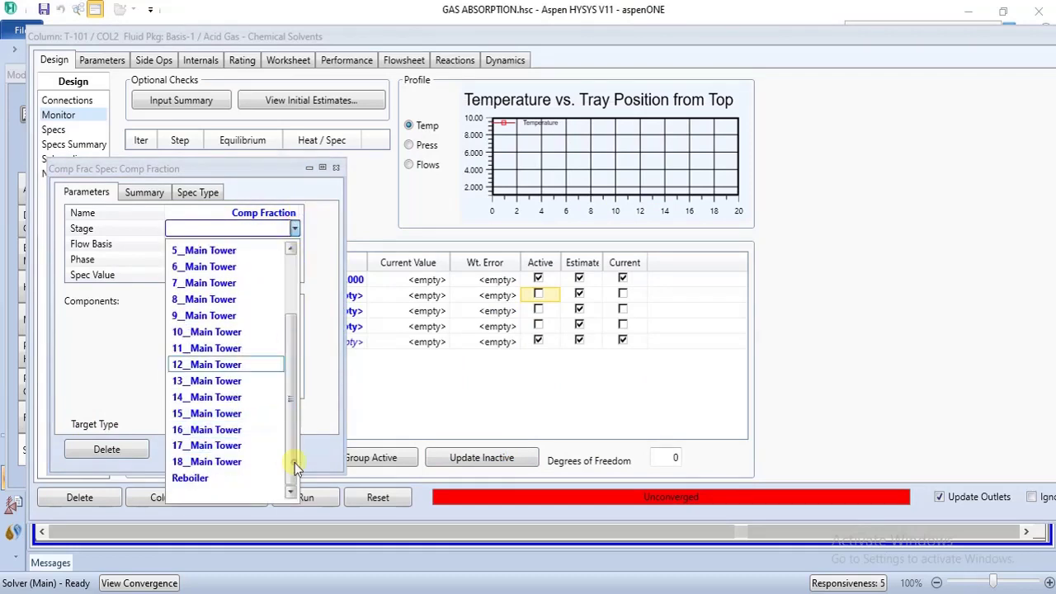
click(229, 479)
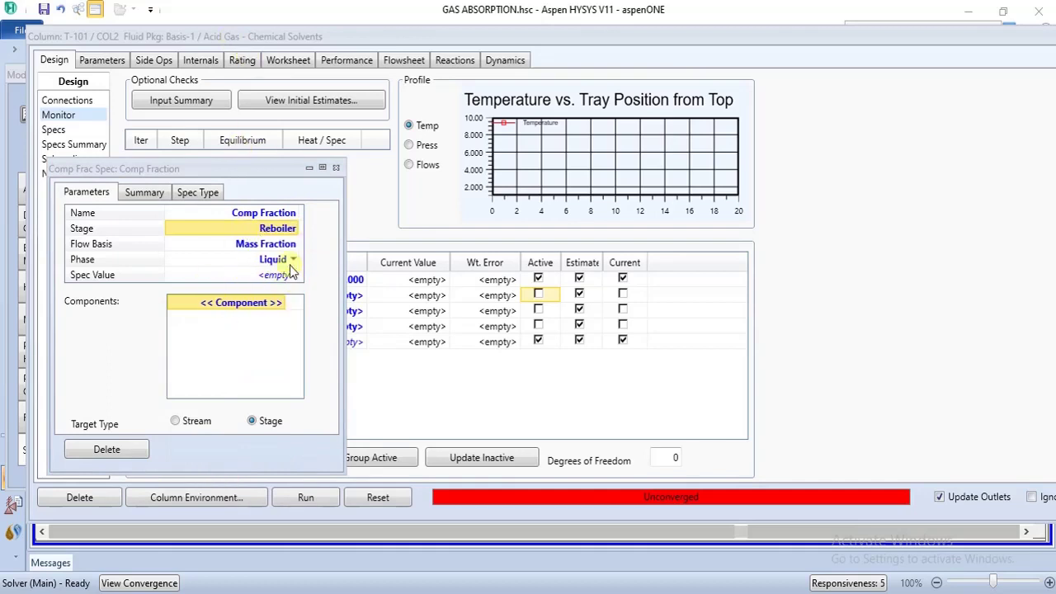
click(281, 304)
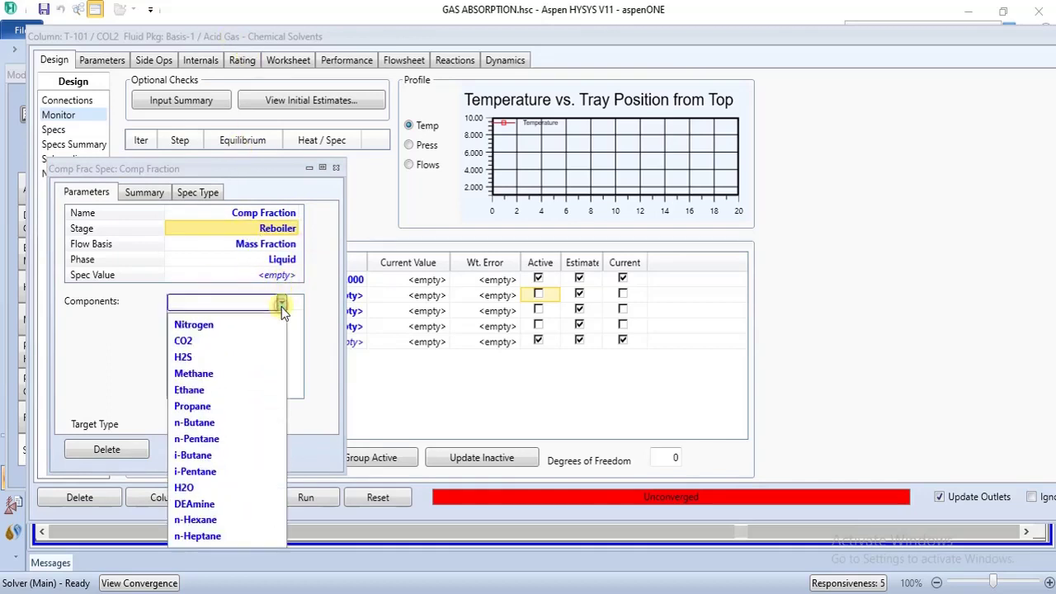
click(283, 342)
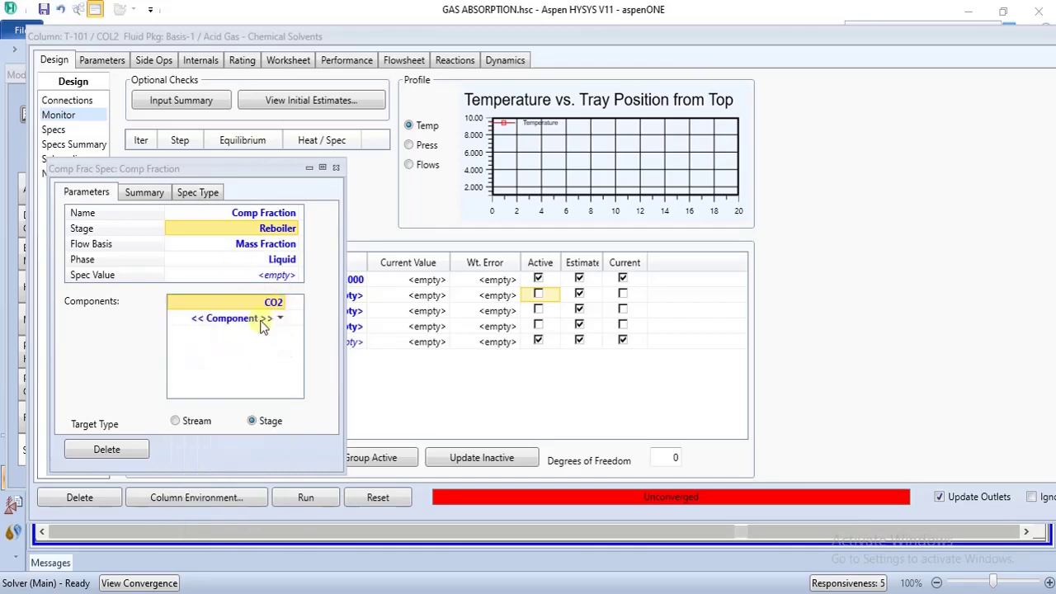
Recheck the CO2 mass fraction in the PDF, set the component fraction spec value to 1E-3 and close the specification.
key(alt+Tab)
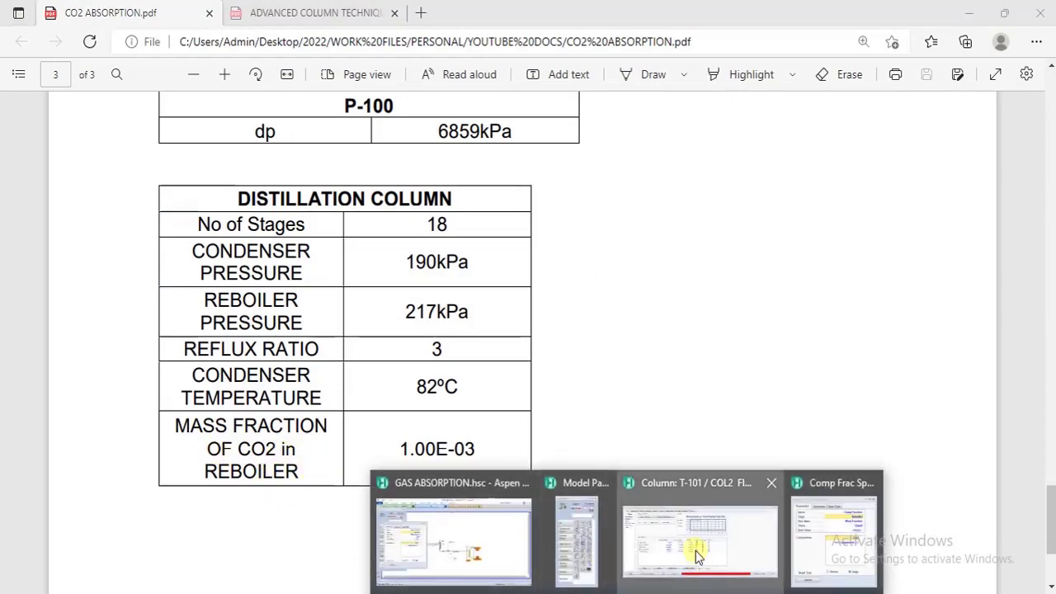
click(624, 536)
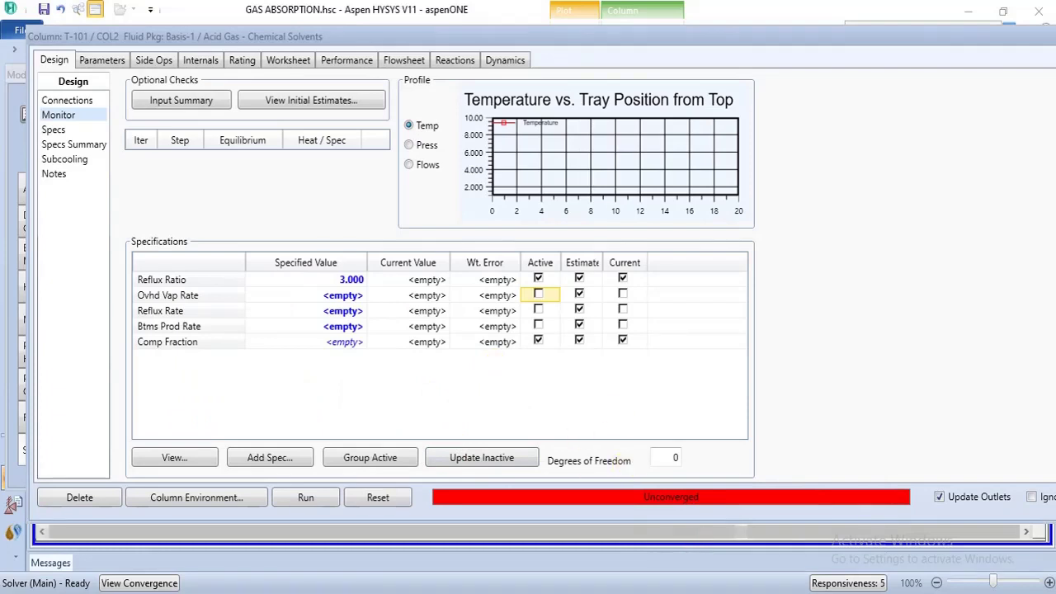
click(851, 549)
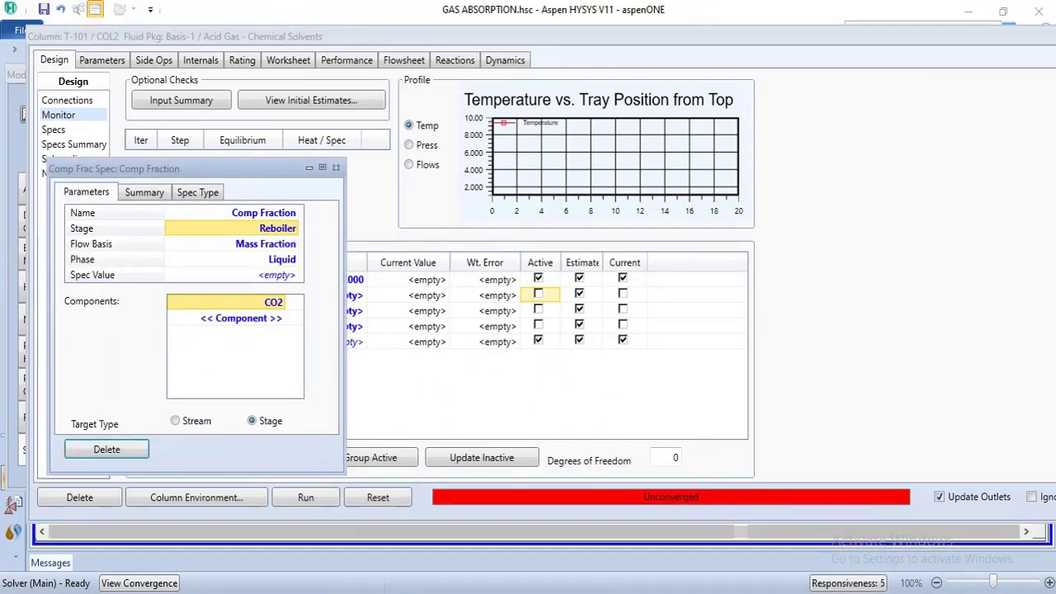
mouse_move(378, 560)
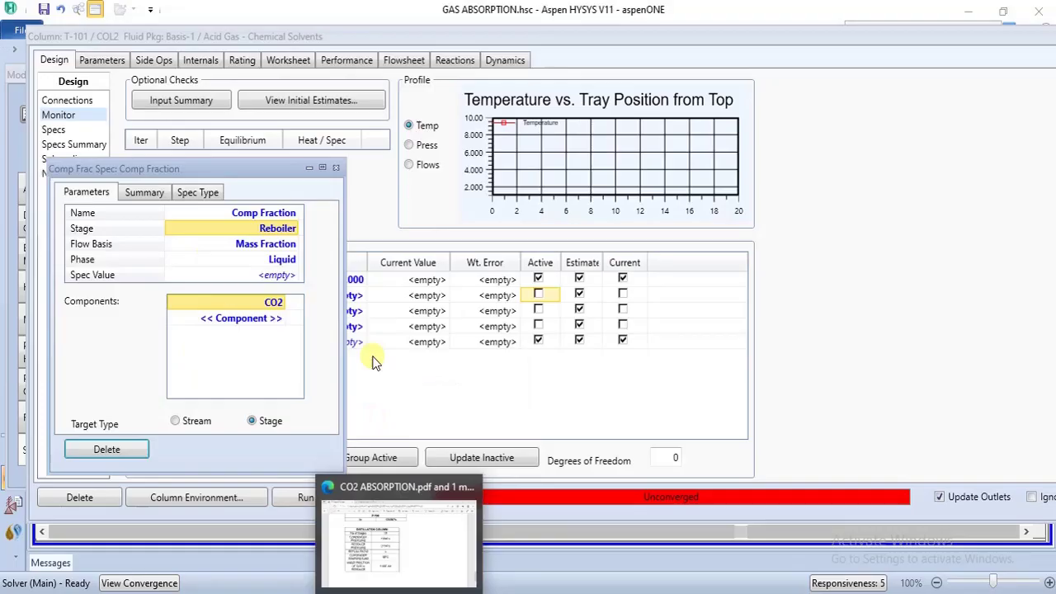
click(281, 275)
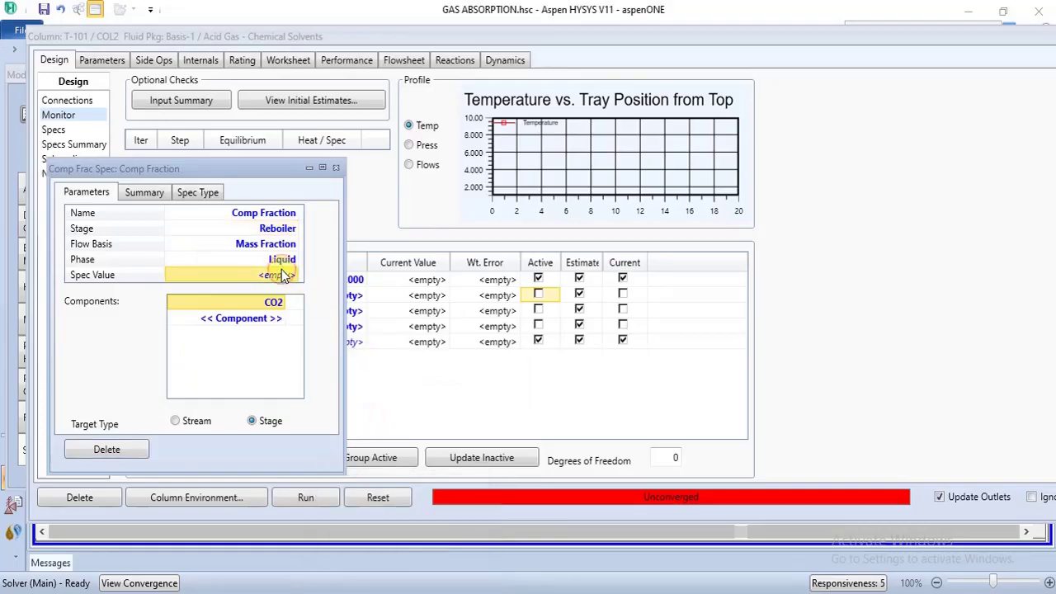
text(7)
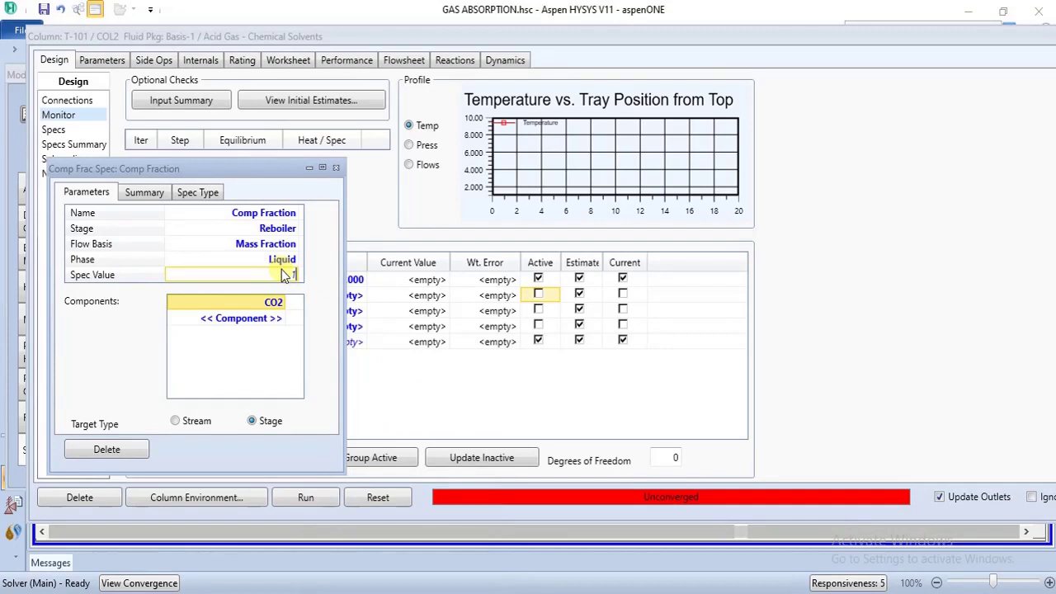
text(E-3)
key(Return)
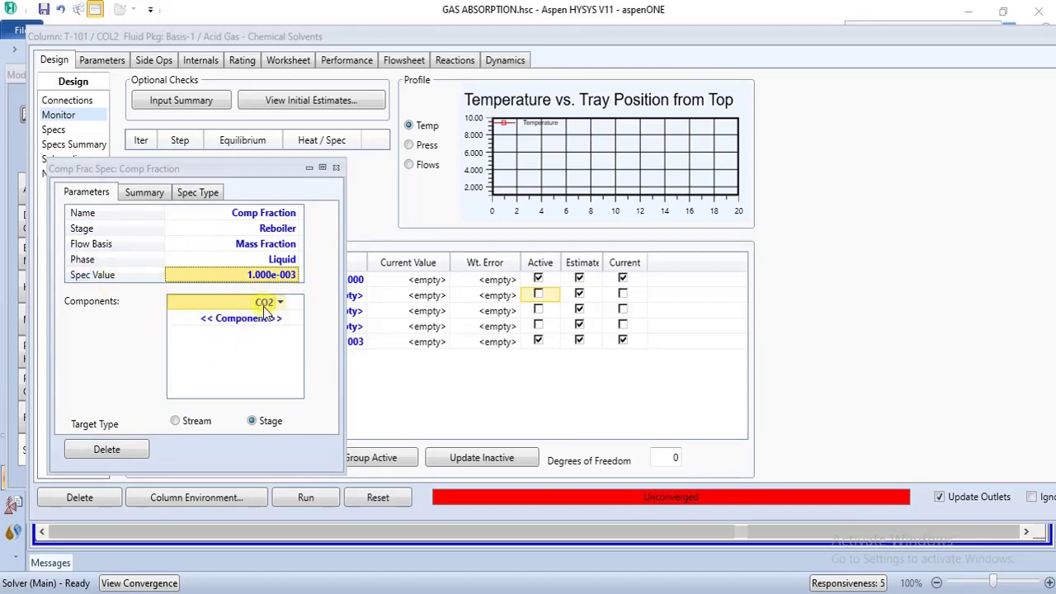
click(334, 168)
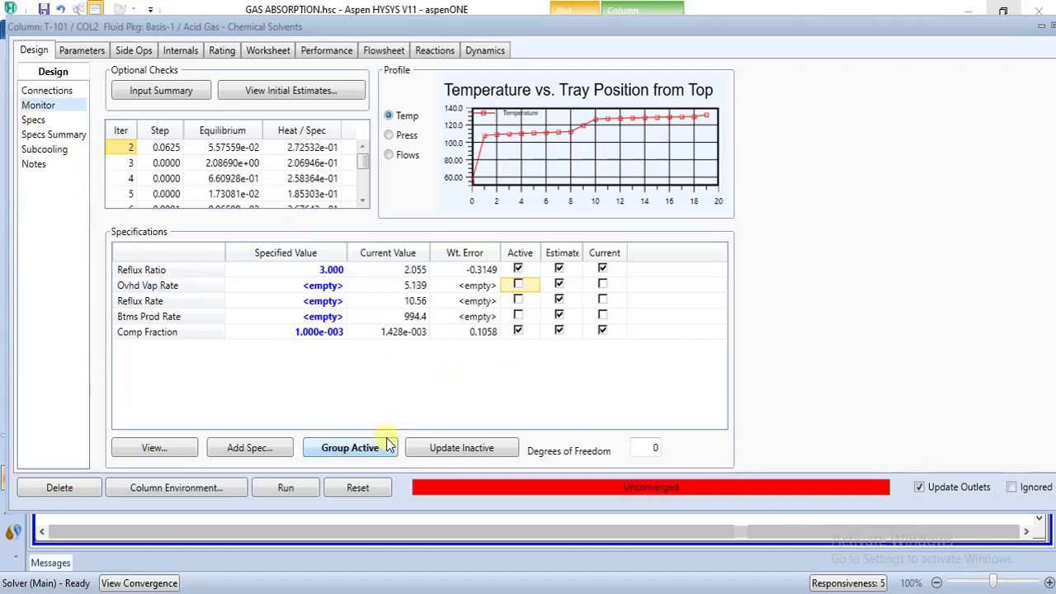
Add a Column Temperature specification to column T-101.
click(255, 452)
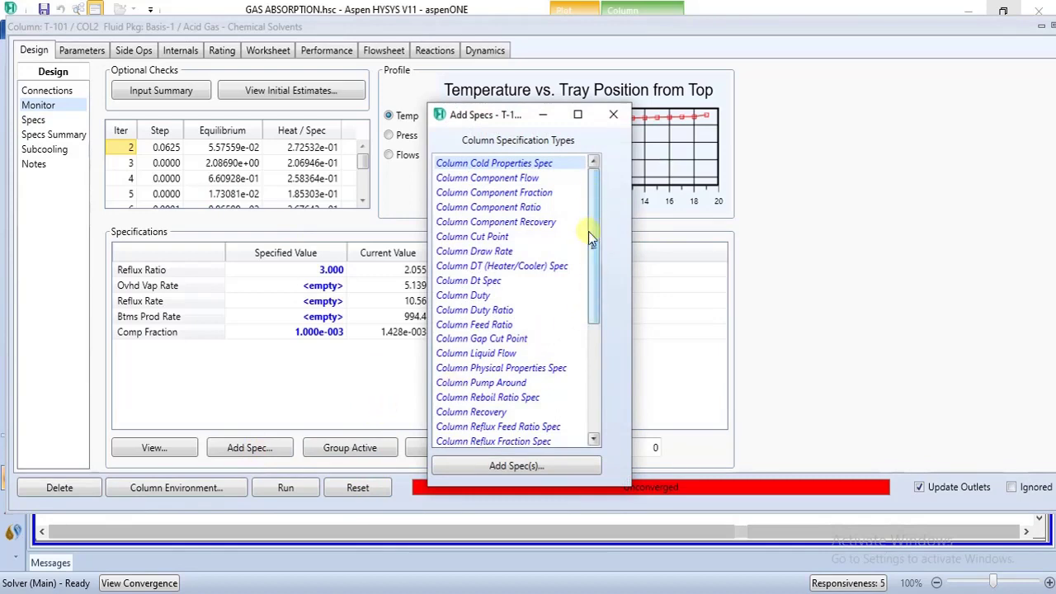
drag(595, 250, 596, 337)
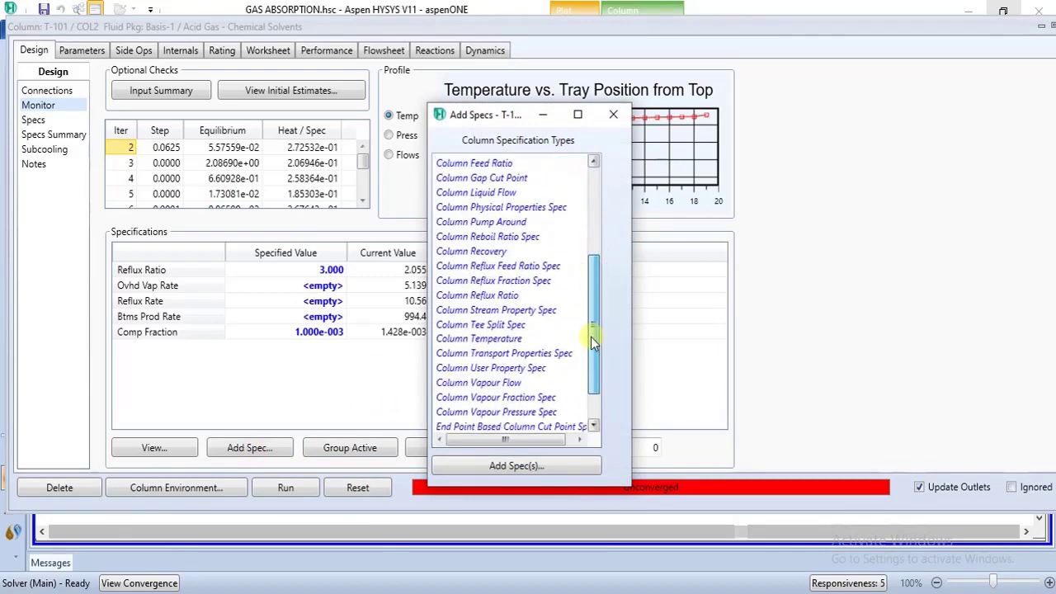
click(495, 339)
click(526, 468)
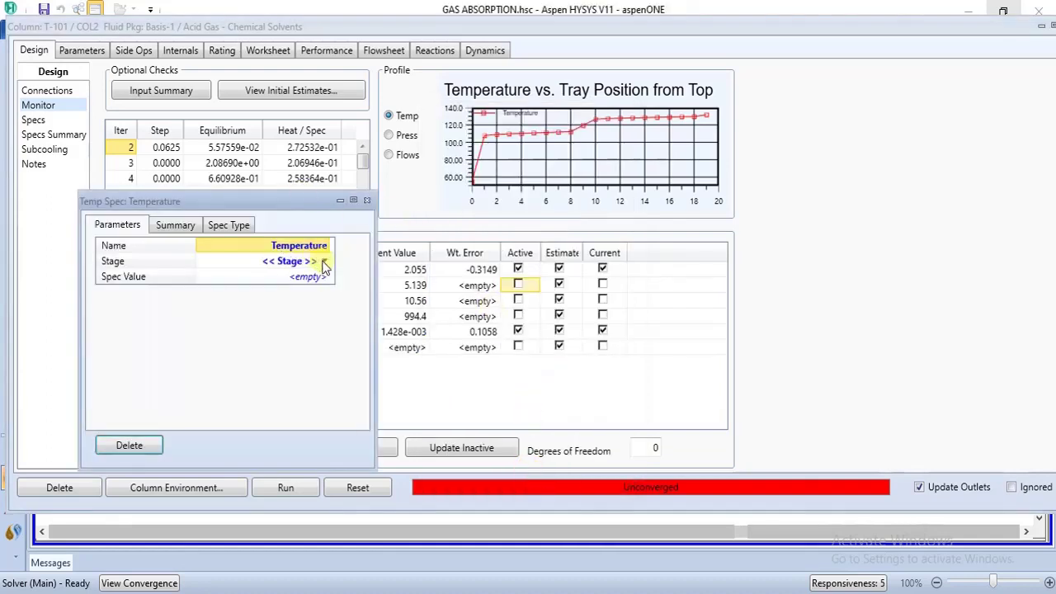
Set the temperature specification's stage to Condenser and its spec value to 82 °C, and close the specification.
click(322, 261)
click(313, 282)
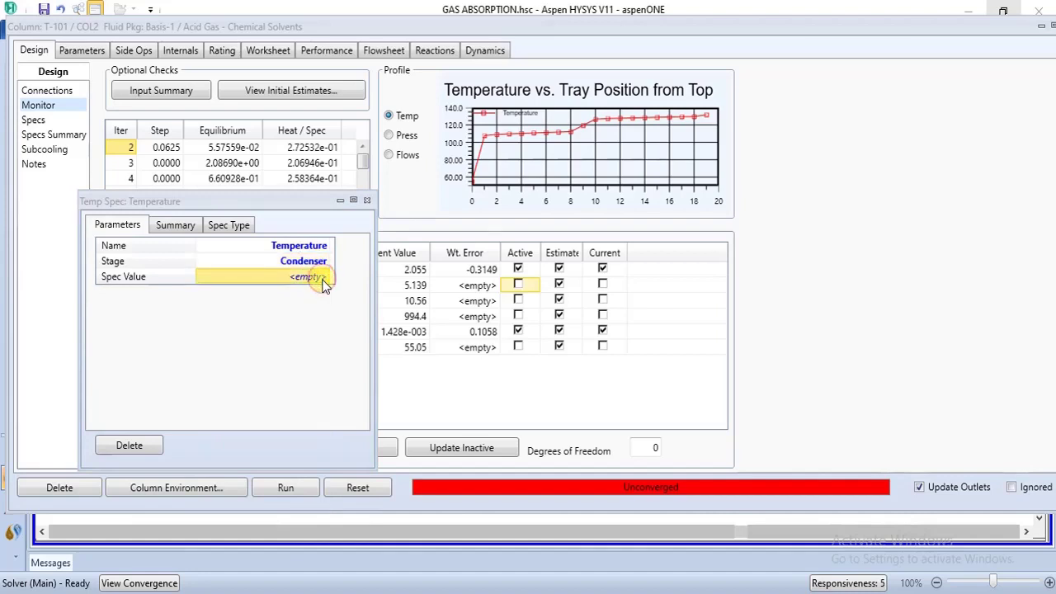
click(309, 322)
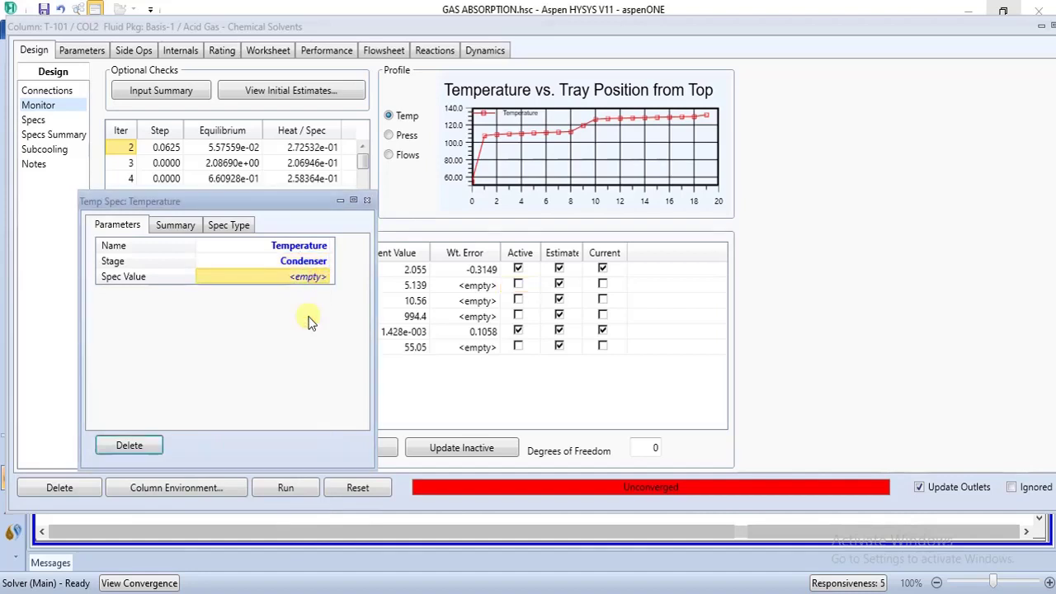
click(311, 280)
text(82)
key(Return)
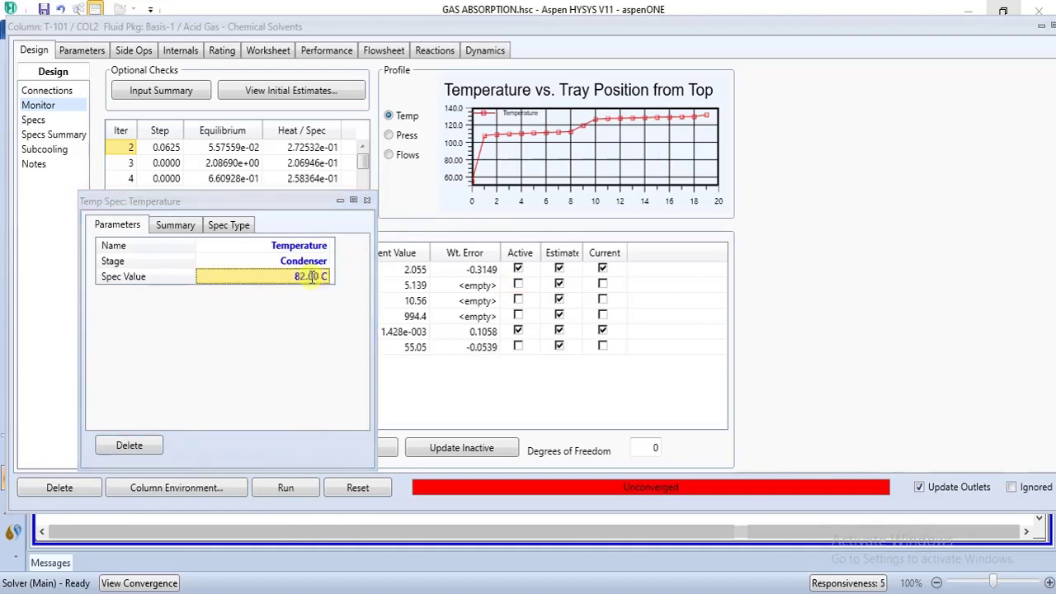
click(365, 201)
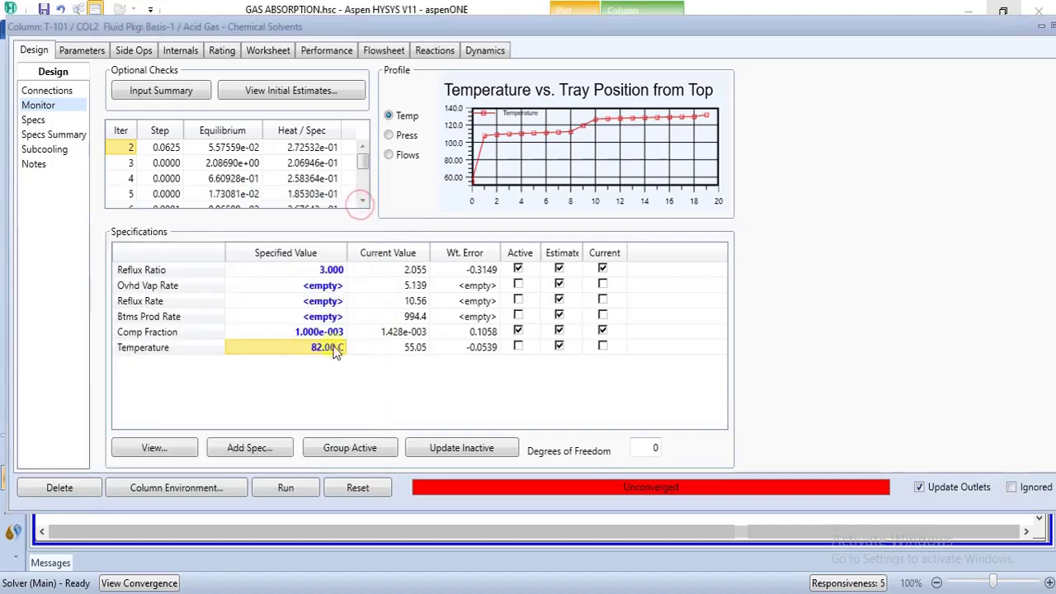
Deactivate the Comp Fraction specification and reset the column solution.
click(518, 330)
click(357, 488)
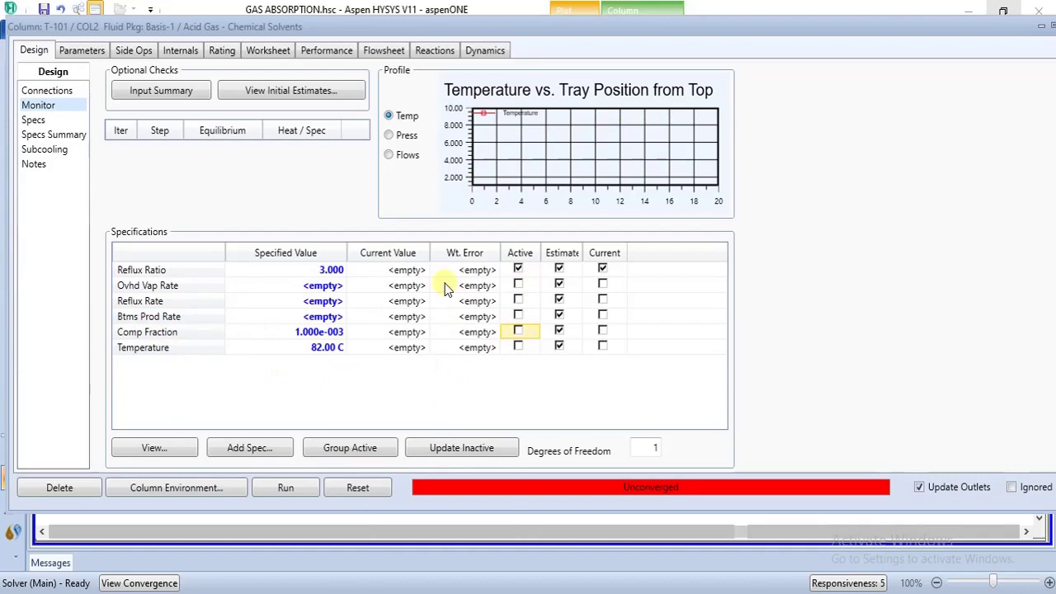
Activate the Temperature specification of column T-101, reset the solution and rerun the column.
click(517, 347)
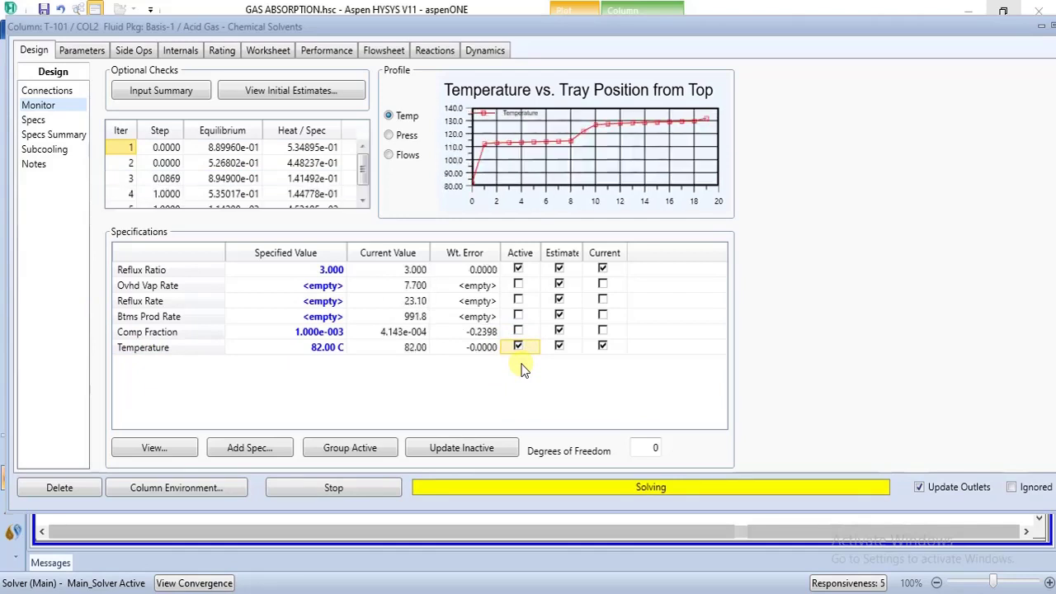
click(353, 488)
click(353, 489)
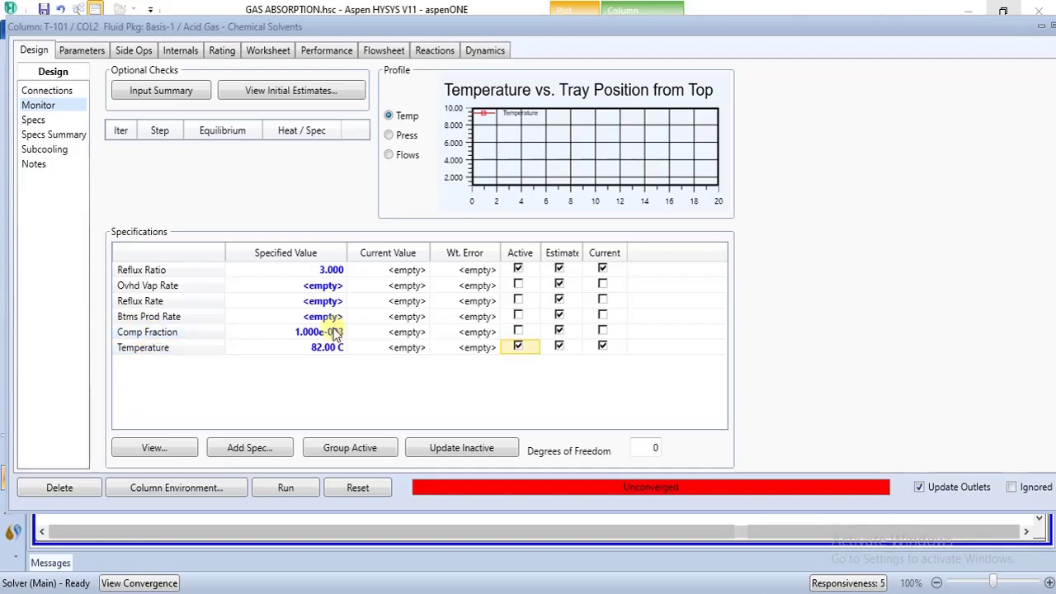
click(284, 488)
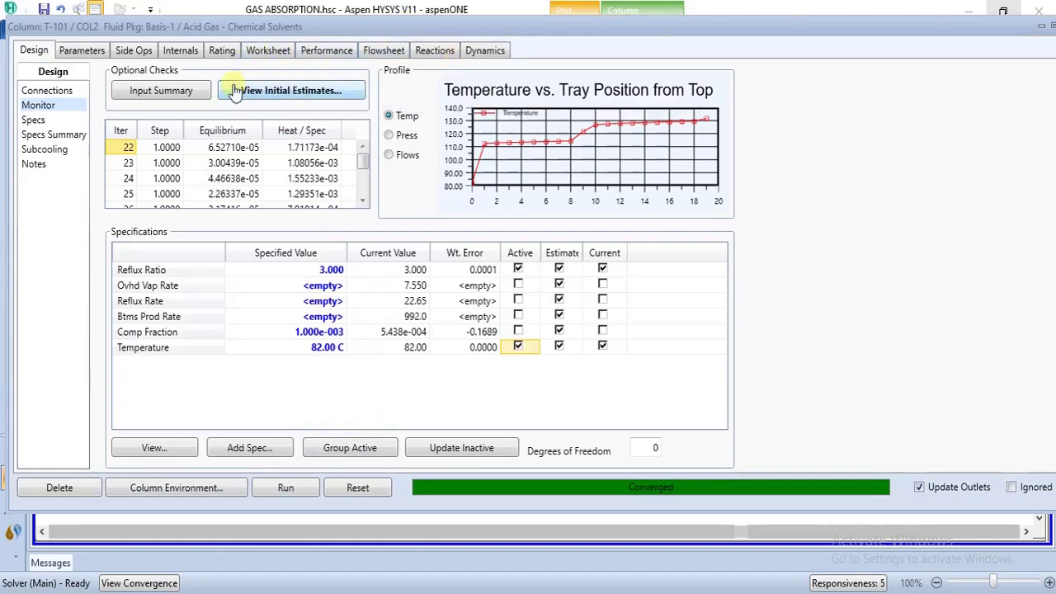
Review the conditions and compositions of column T-101's feed and product streams, and close the column view and the model palette.
click(269, 48)
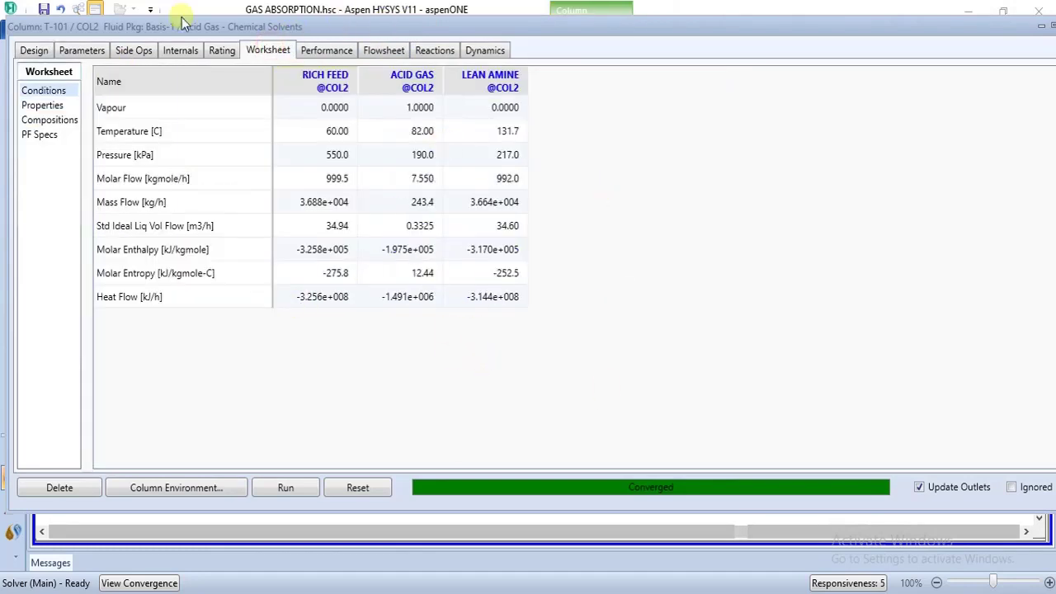
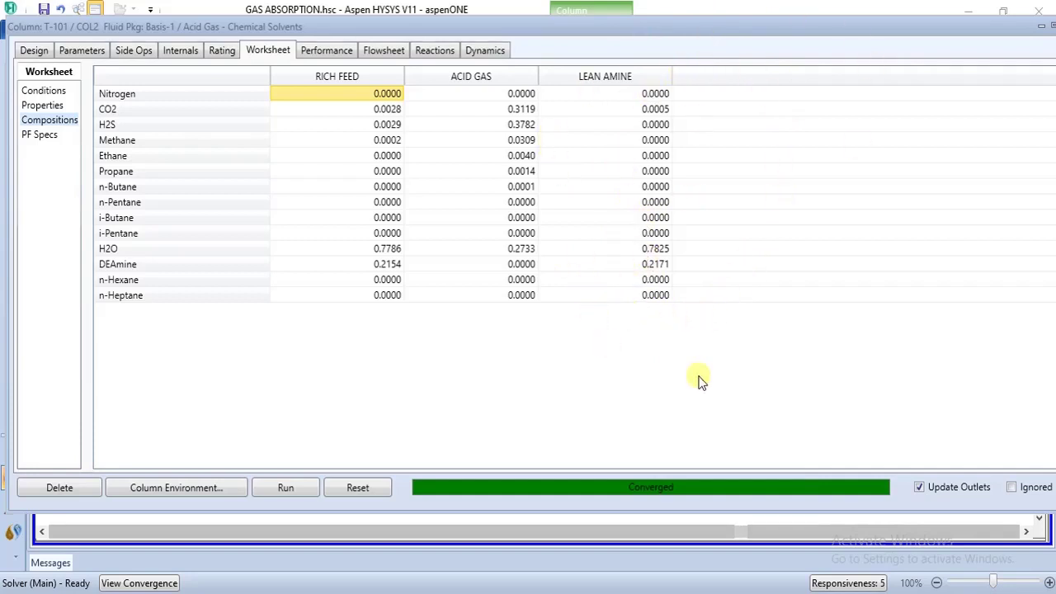
double_click(806, 32)
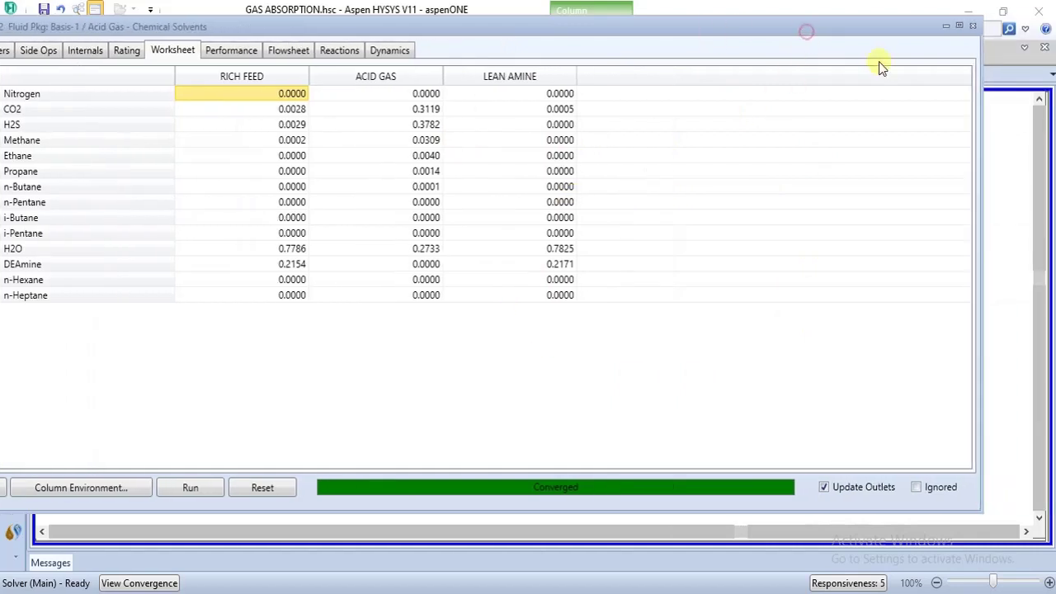
click(972, 29)
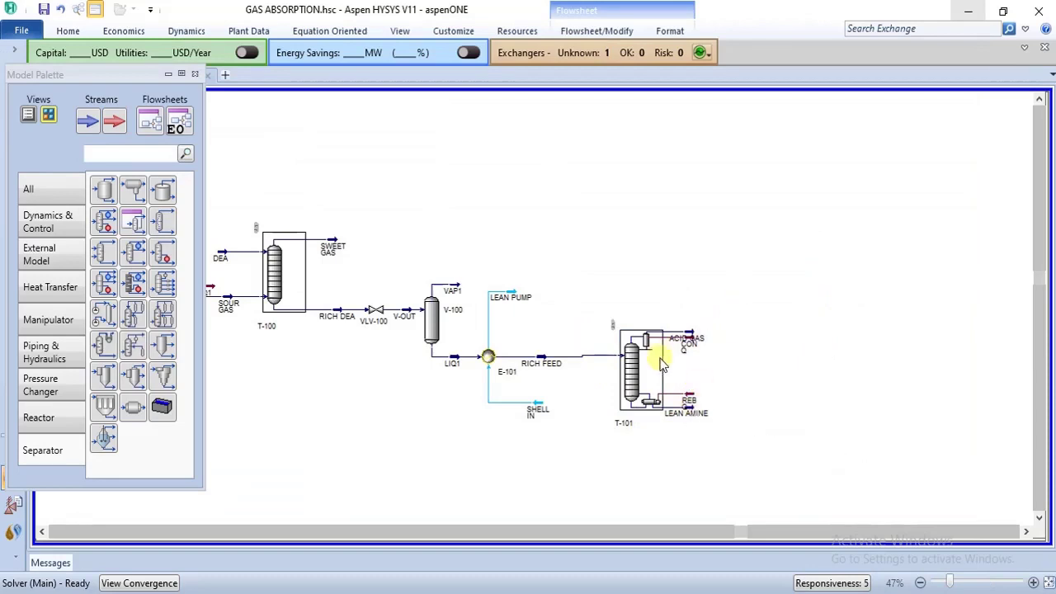
mouse_move(691, 417)
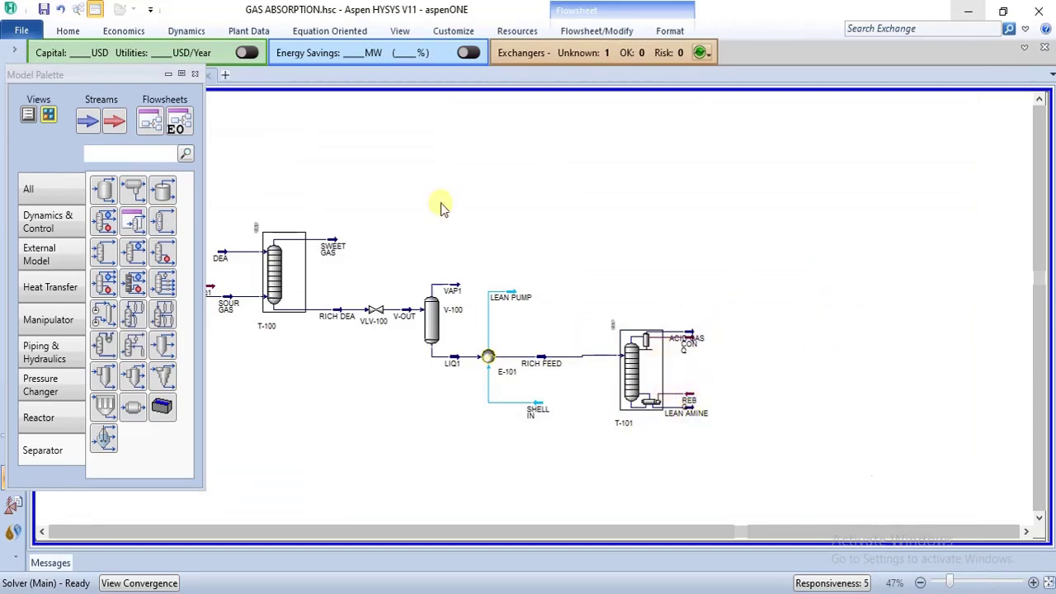
click(195, 74)
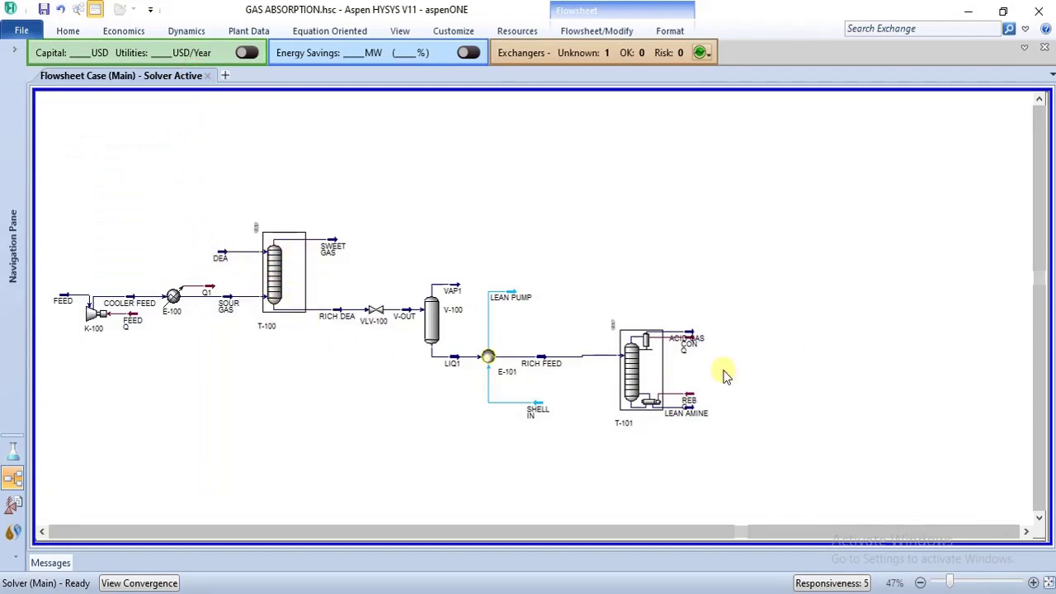
Move the ACID GAS and LEAN AMINE streams farther out from column T-101 on the flowsheet.
mouse_move(691, 412)
click(652, 376)
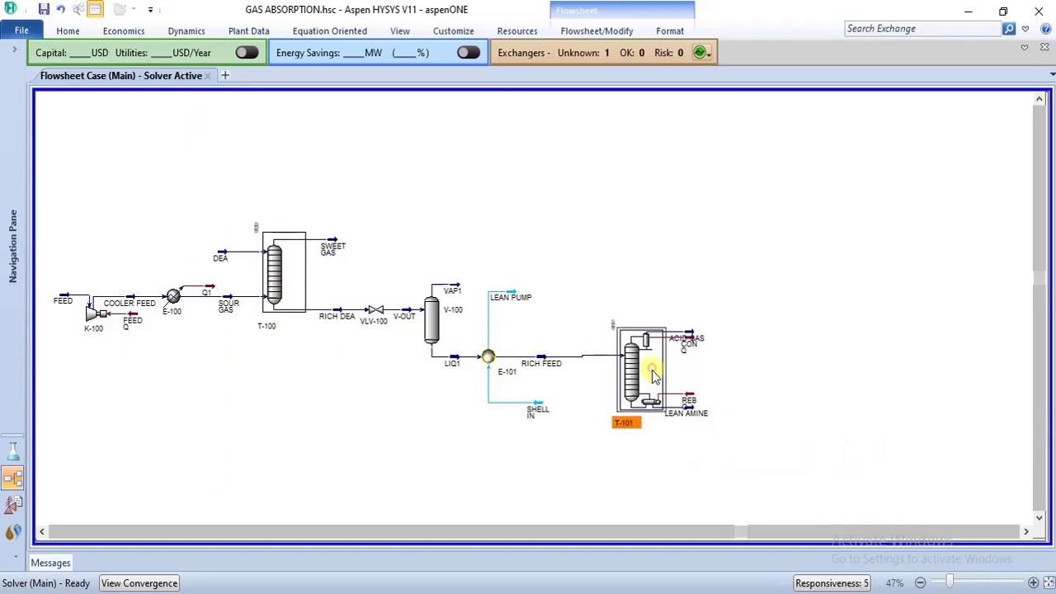
mouse_move(693, 335)
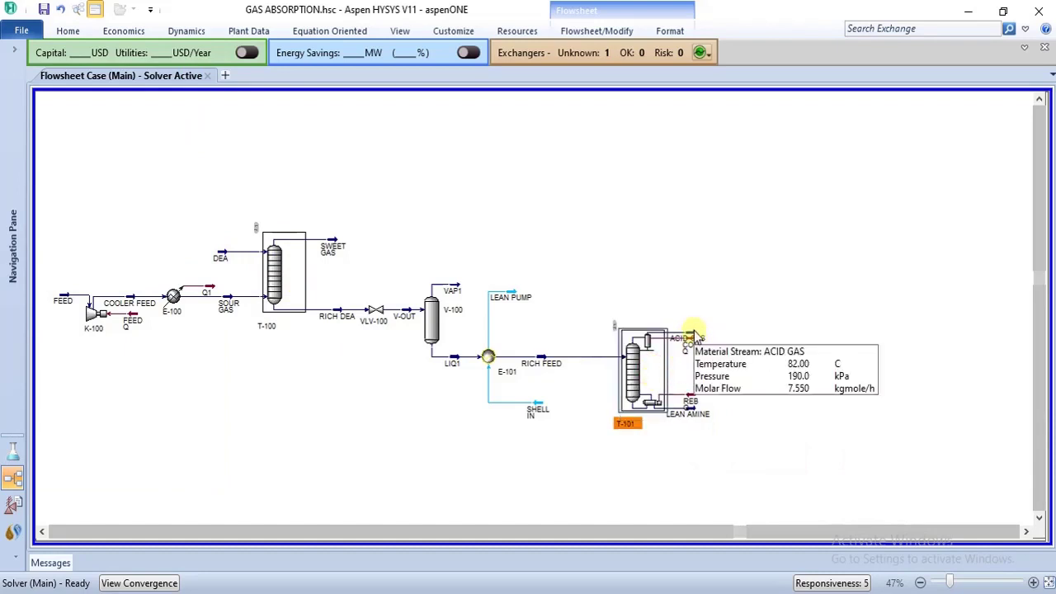
drag(692, 335, 737, 338)
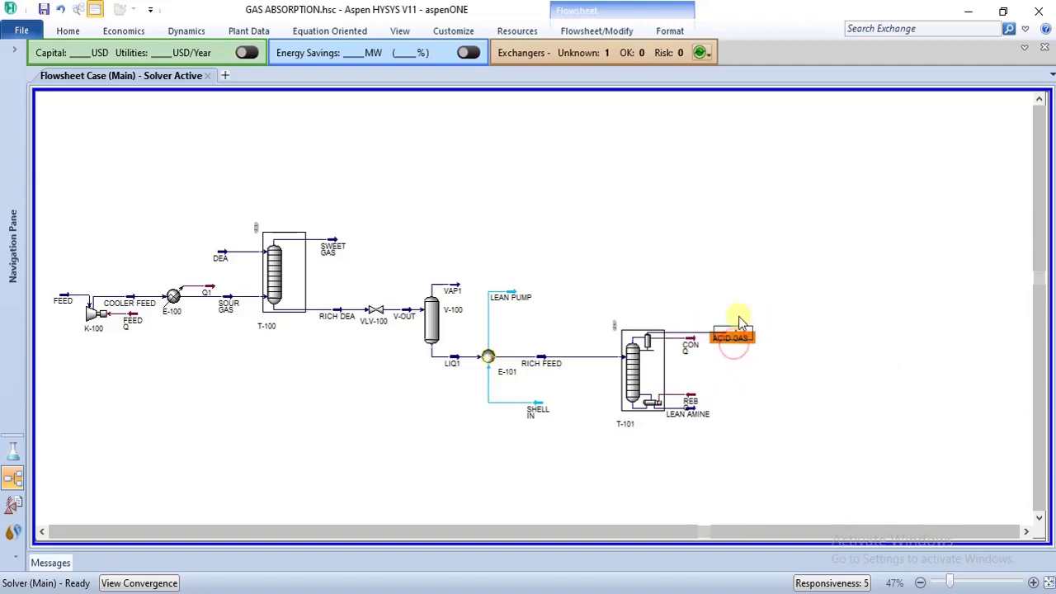
click(800, 244)
drag(685, 416, 736, 418)
click(792, 353)
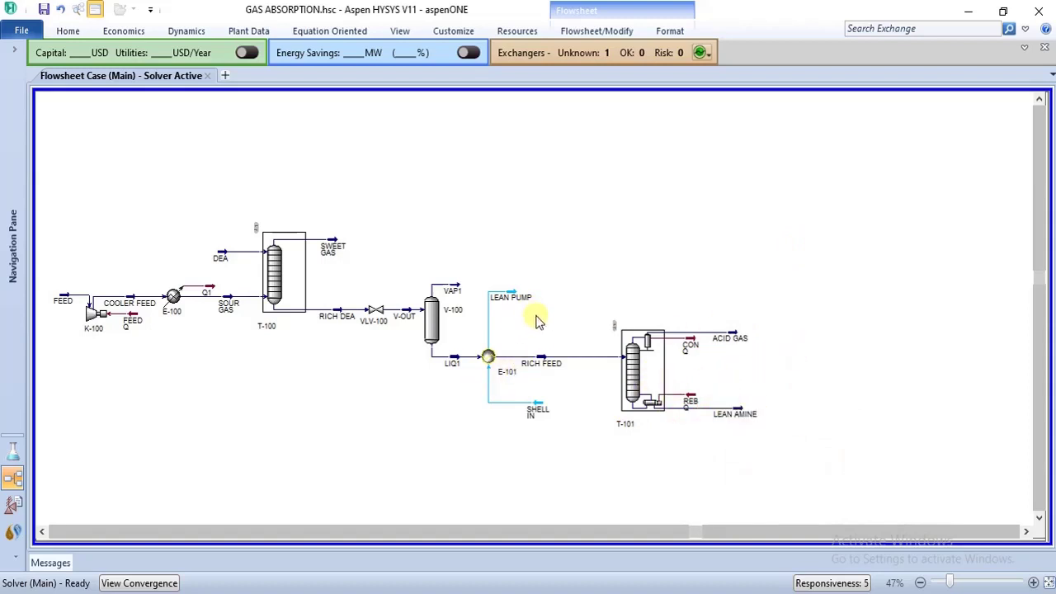
Move the SHELL IN stream farther below exchanger E-101 on the flowsheet.
click(489, 356)
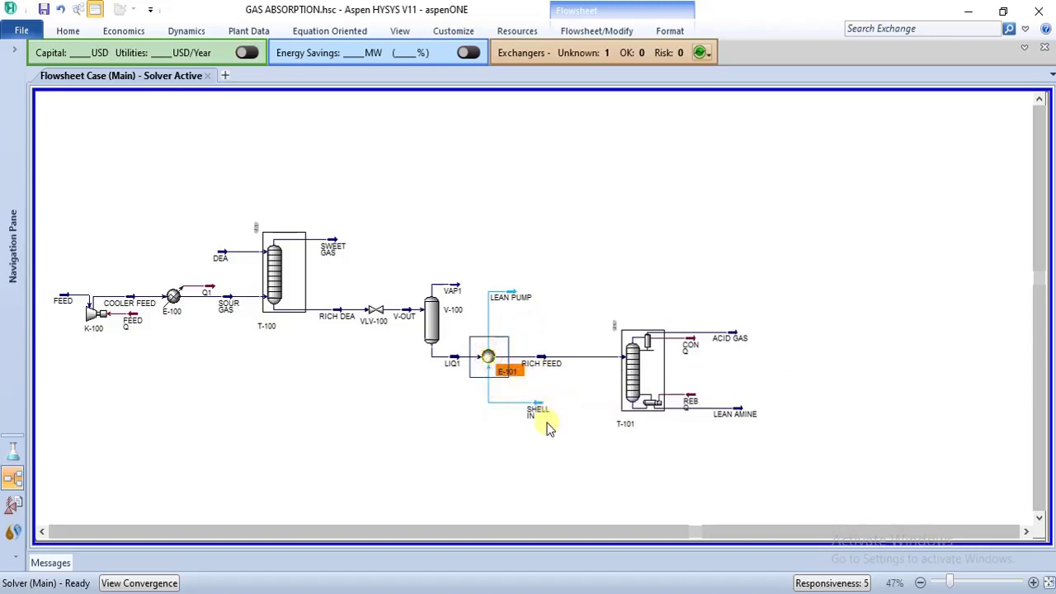
drag(539, 410, 540, 456)
click(610, 246)
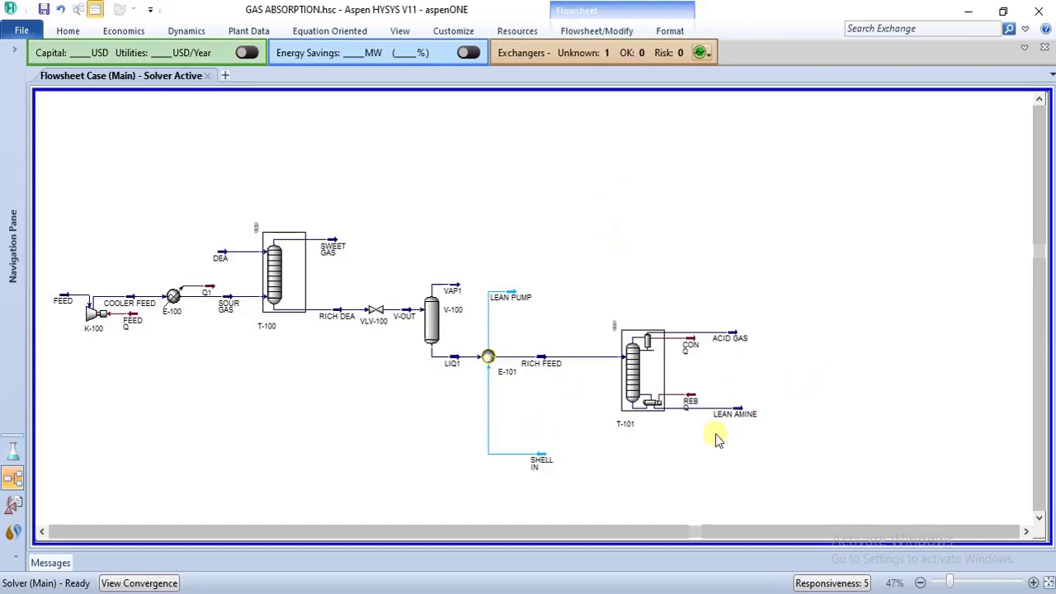
Look up the pump P-100 pressure difference in CO2 ABSORPTION.pdf and return to the Aspen HYSYS flowsheet.
mouse_move(332, 245)
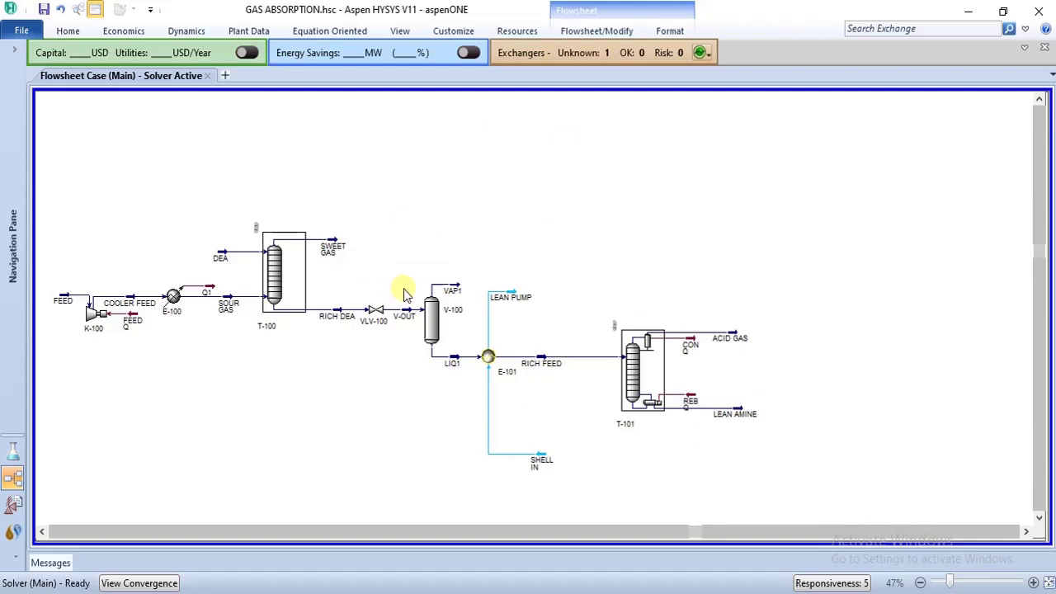
mouse_move(397, 589)
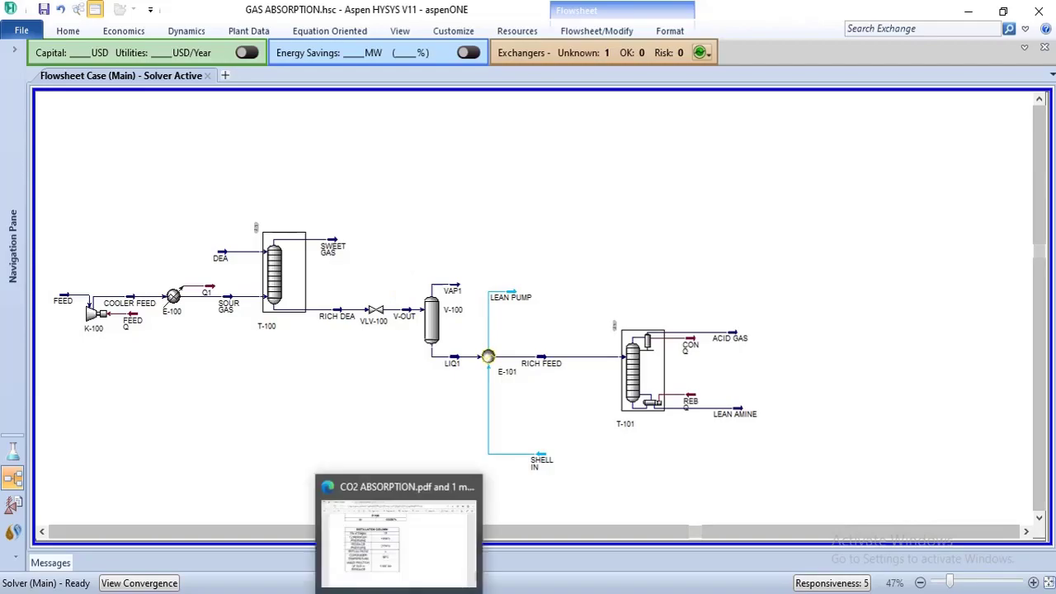
click(407, 555)
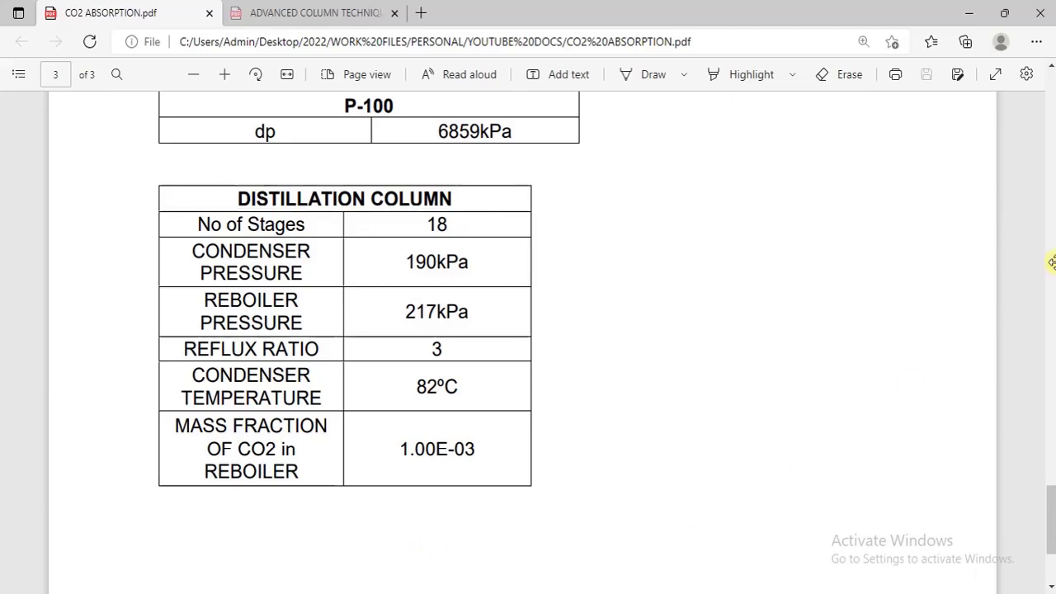
drag(1052, 513, 1032, 504)
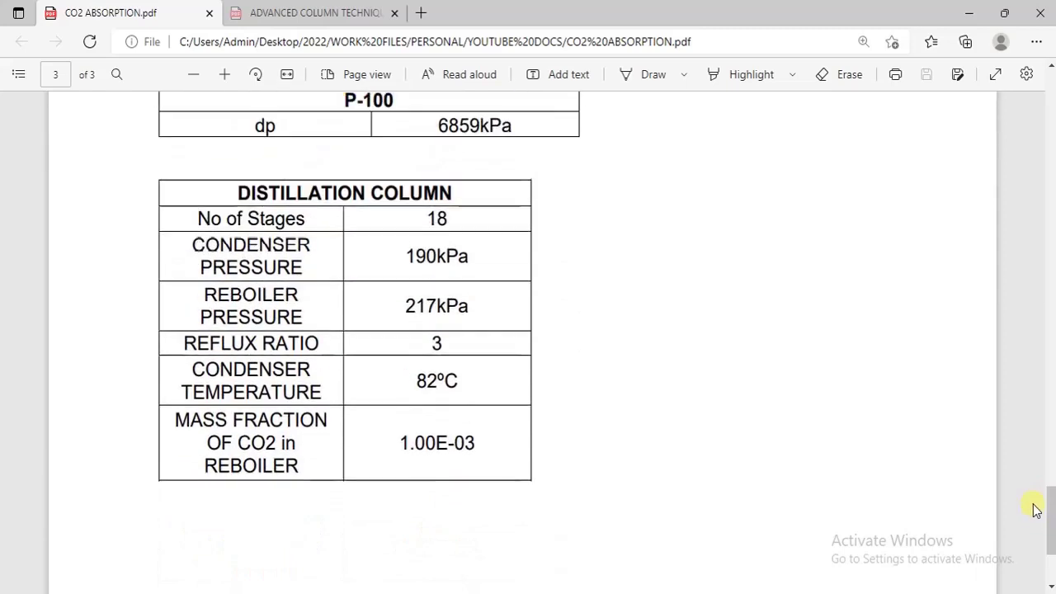
scroll(652, 374, up, 3)
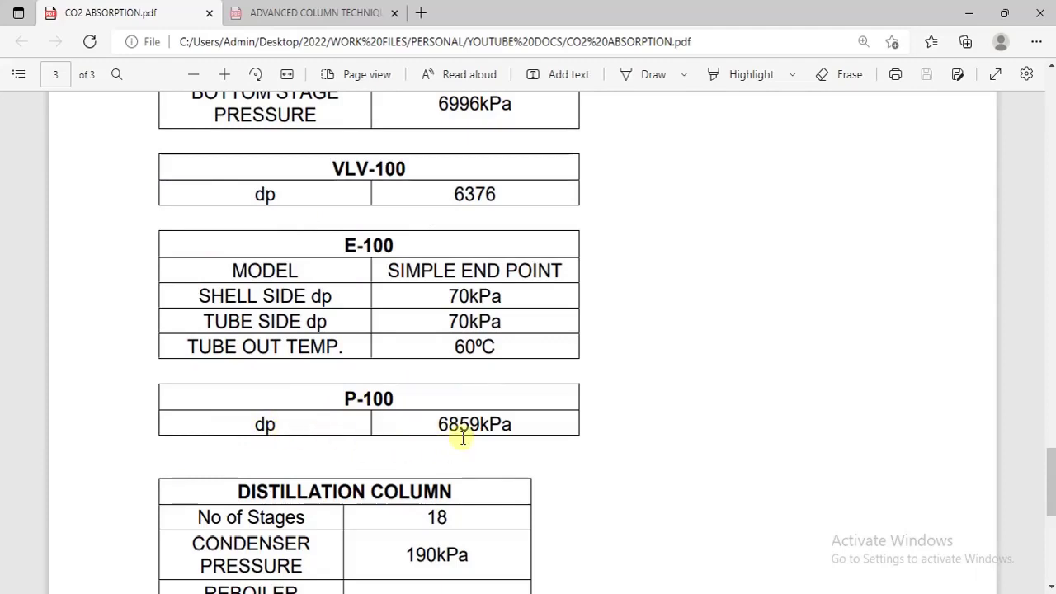
click(626, 593)
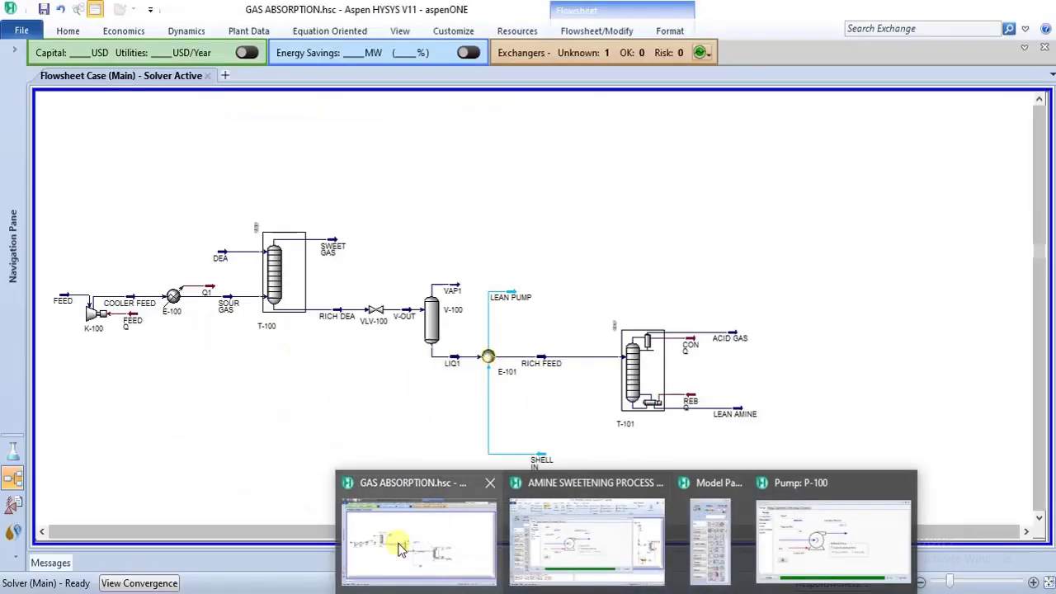
click(398, 547)
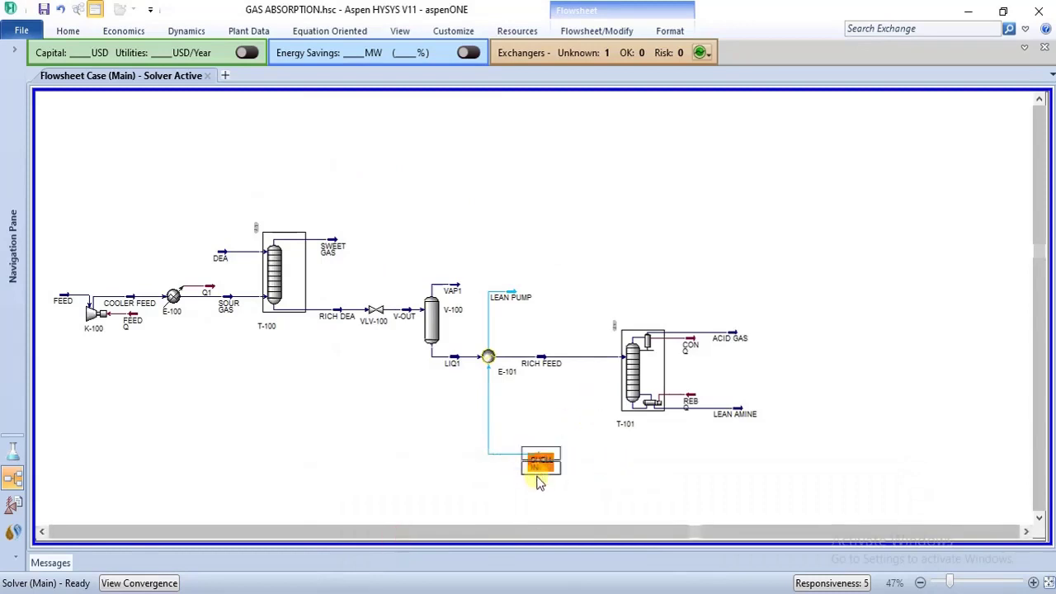
Lower the SHELL IN stream a little more and place a pump beside it, below column T-101.
drag(537, 482, 537, 519)
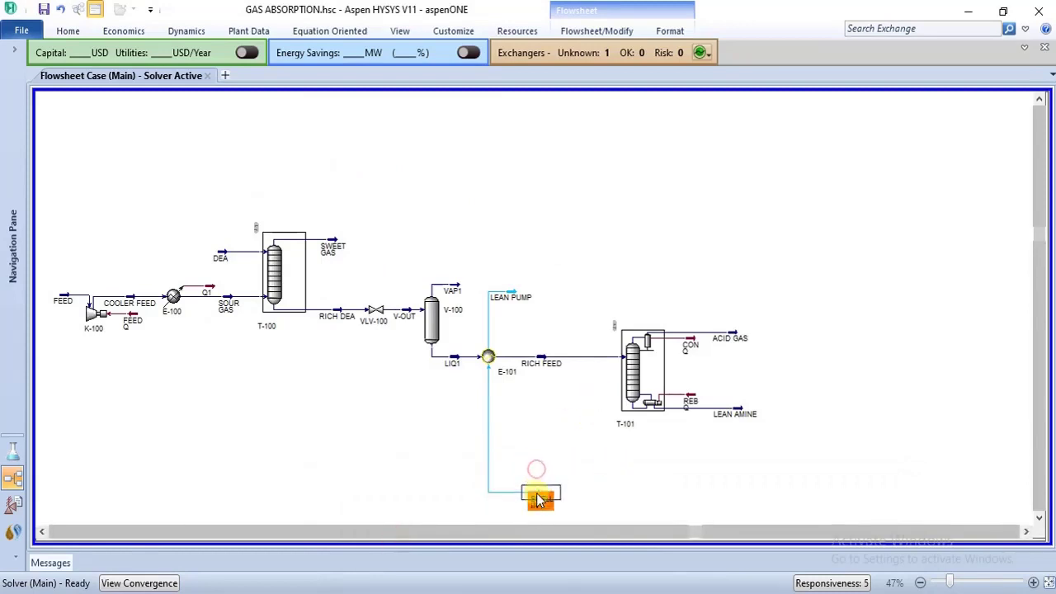
click(572, 30)
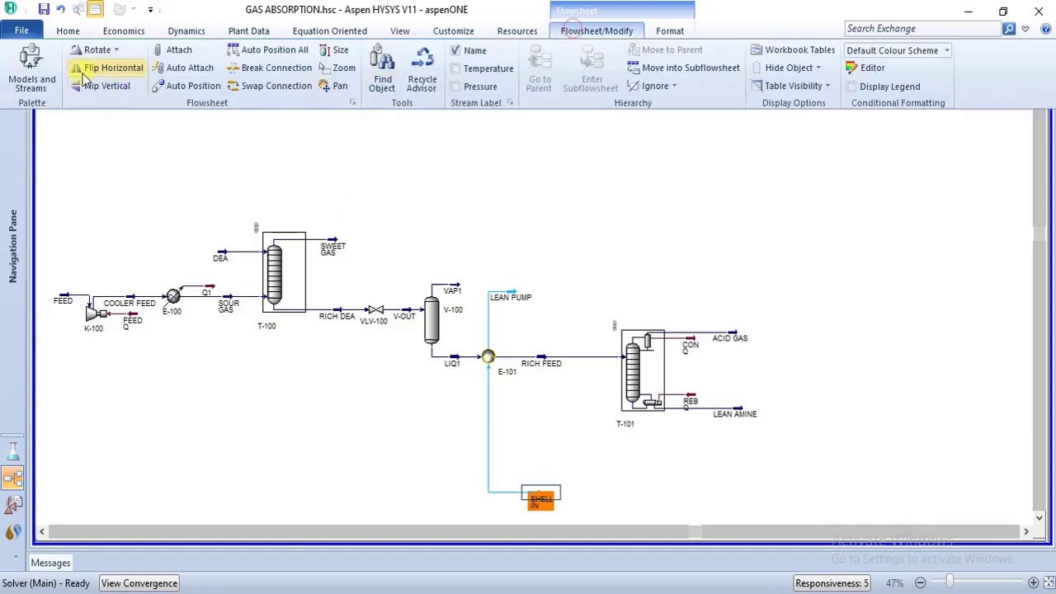
click(31, 64)
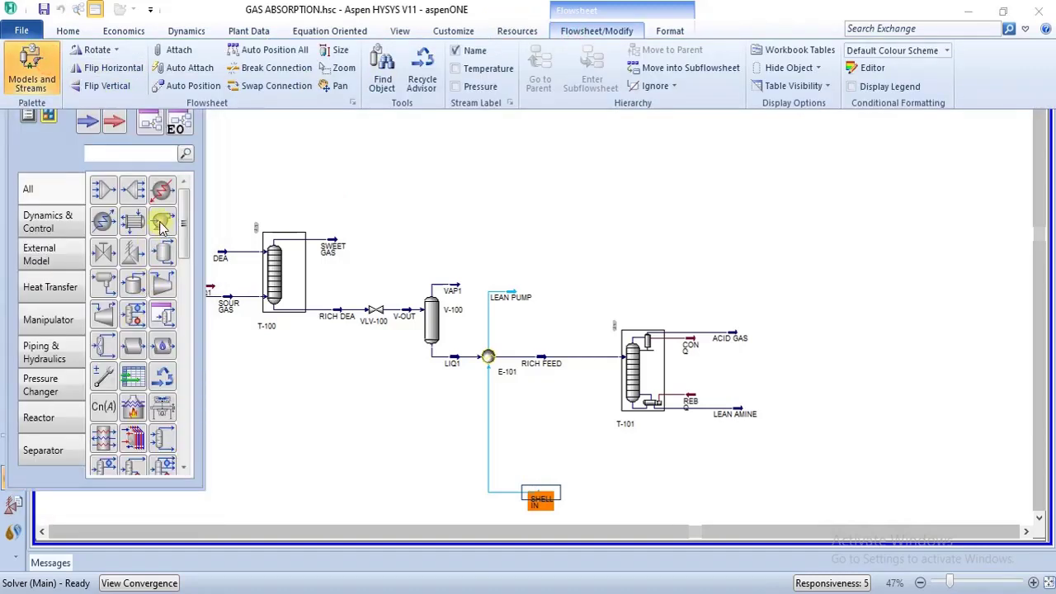
click(163, 225)
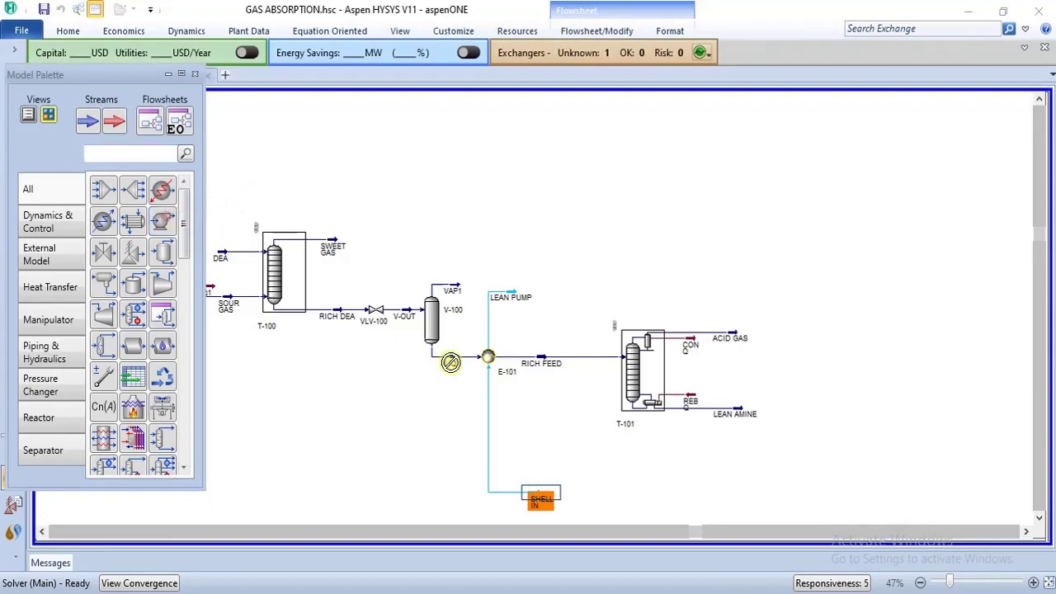
click(605, 488)
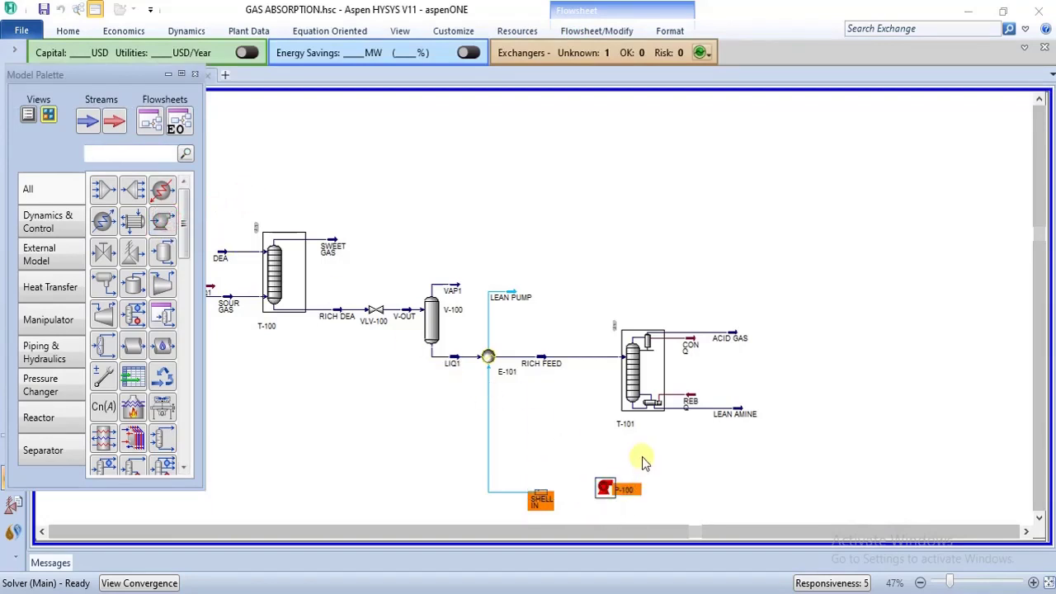
click(639, 455)
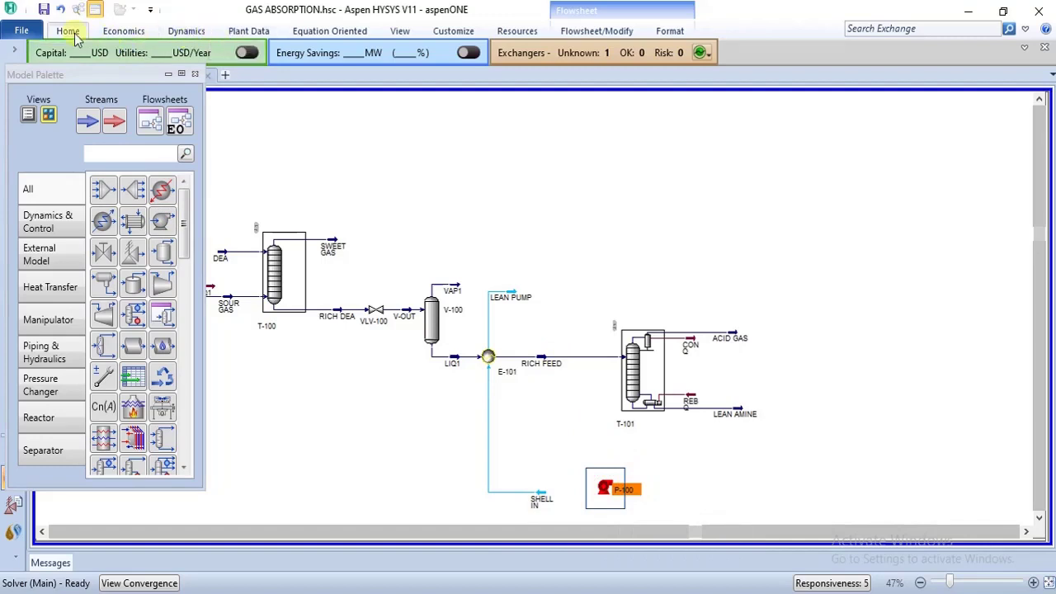
Flip the new pump horizontally so that it faces the SHELL IN stream.
click(583, 32)
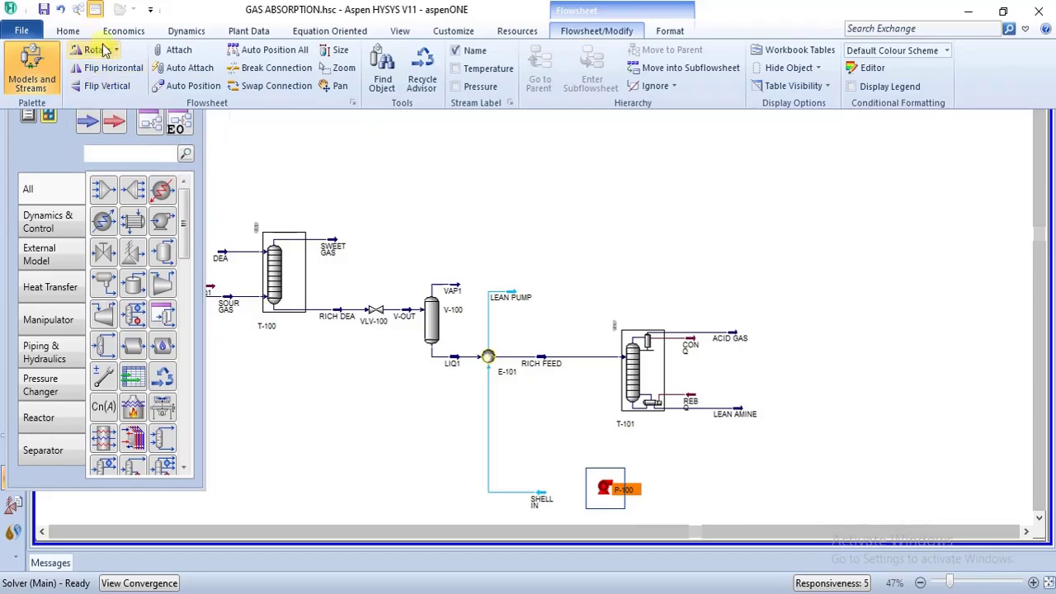
click(92, 67)
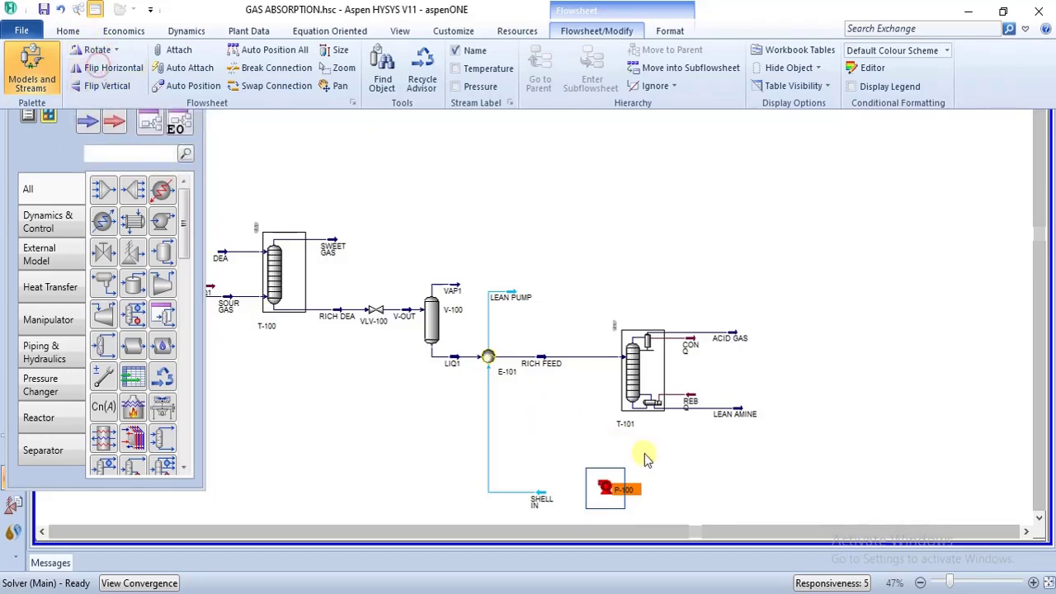
click(606, 444)
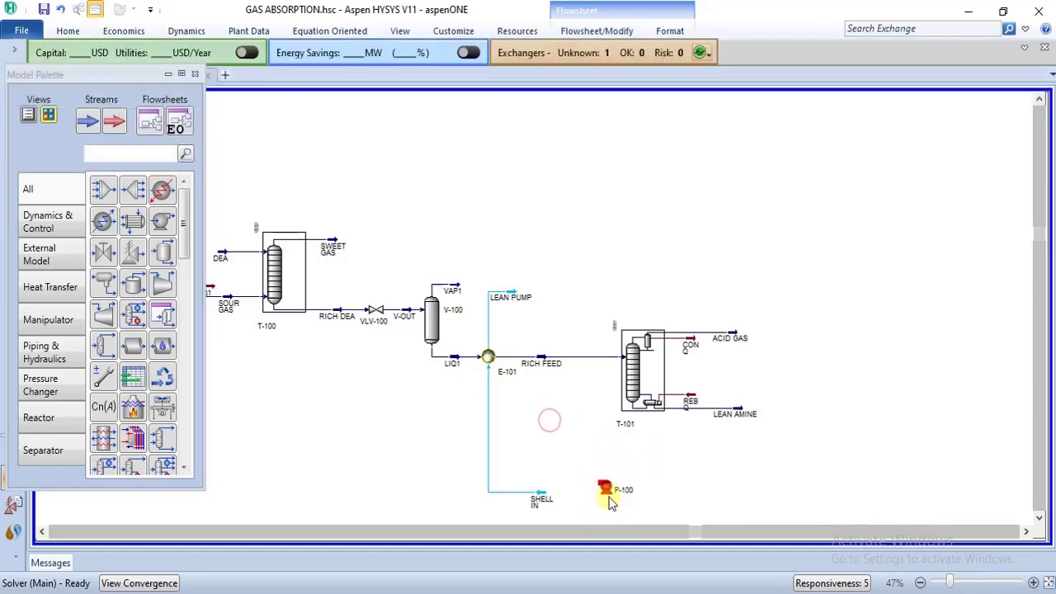
Open pump P-100, set LEAN AMINE as its inlet stream and move its window clear of the pump on the flowsheet.
double_click(607, 491)
click(346, 227)
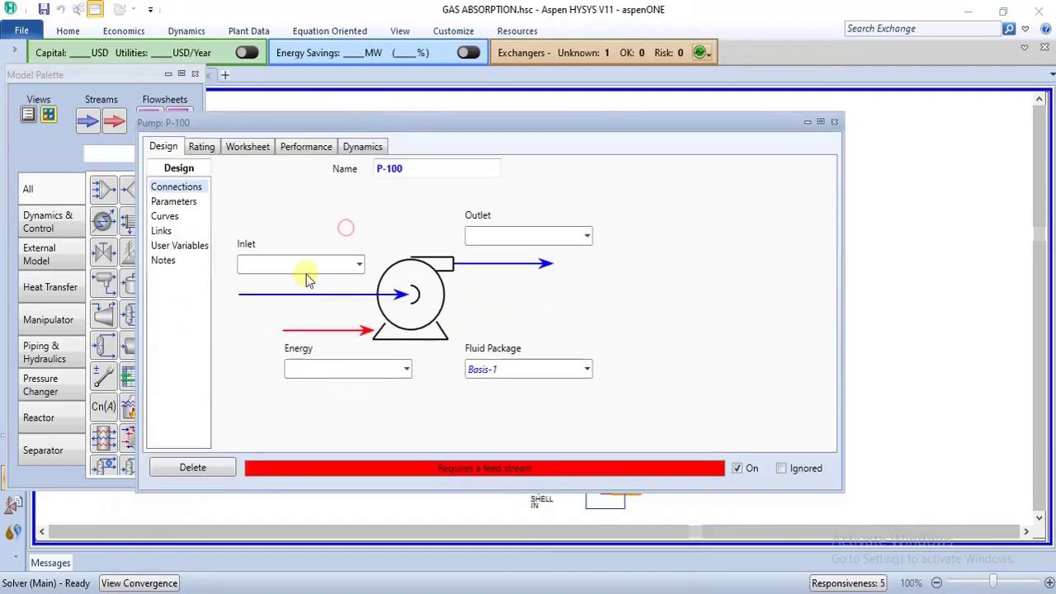
click(359, 263)
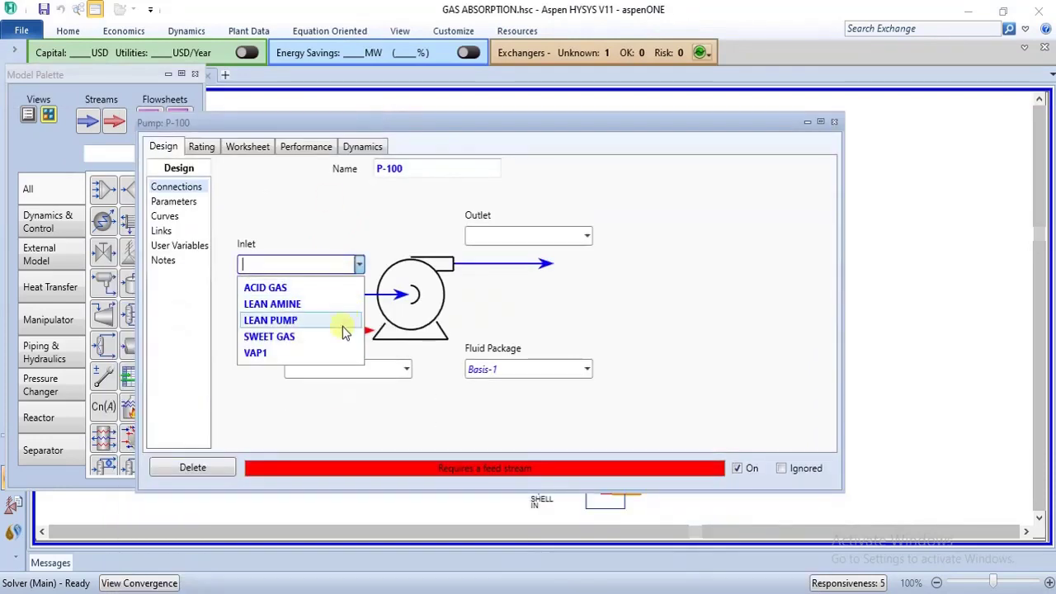
click(347, 303)
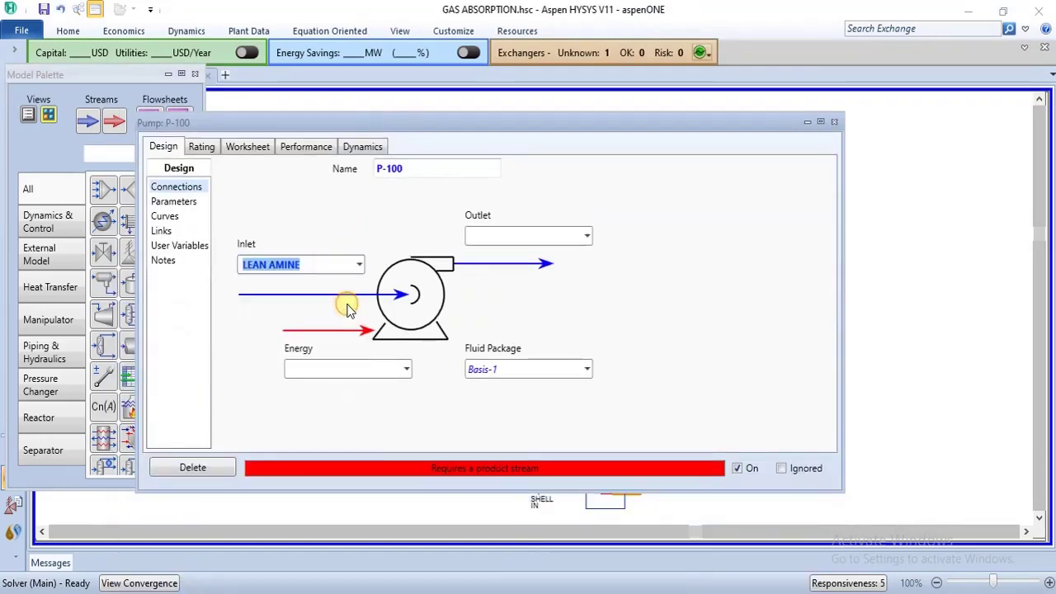
drag(495, 122, 603, 70)
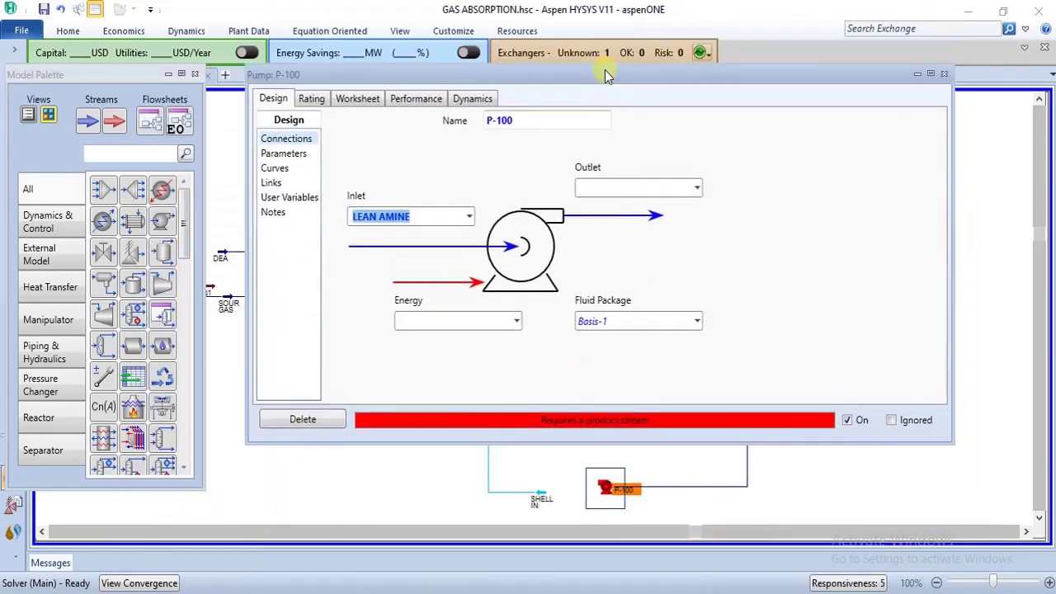
Set SHELL IN as the outlet stream of pump P-100 and add an energy stream named QP.
click(696, 188)
click(681, 239)
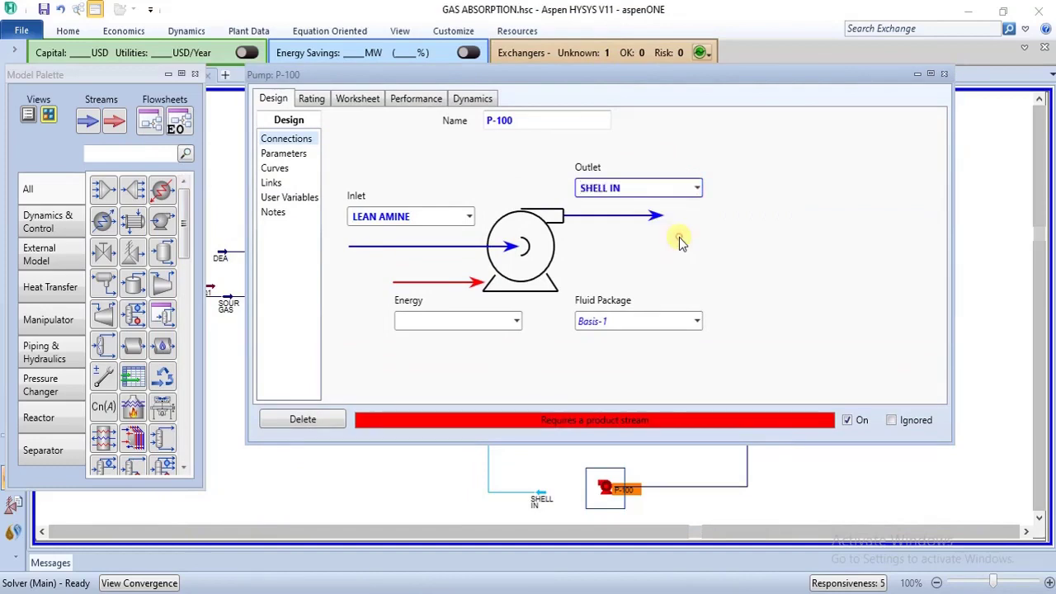
drag(660, 76, 689, 105)
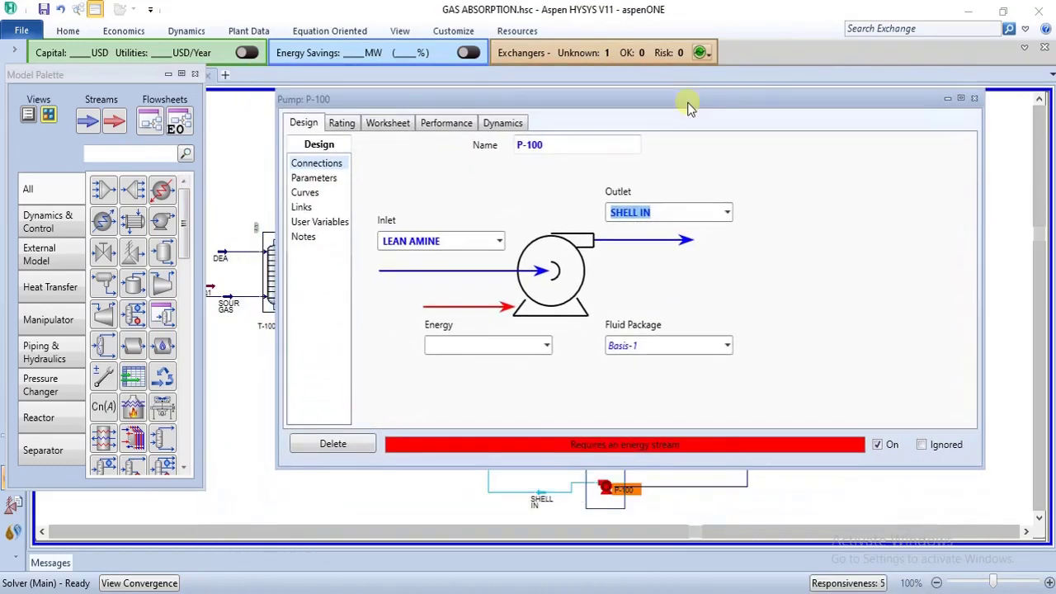
click(494, 343)
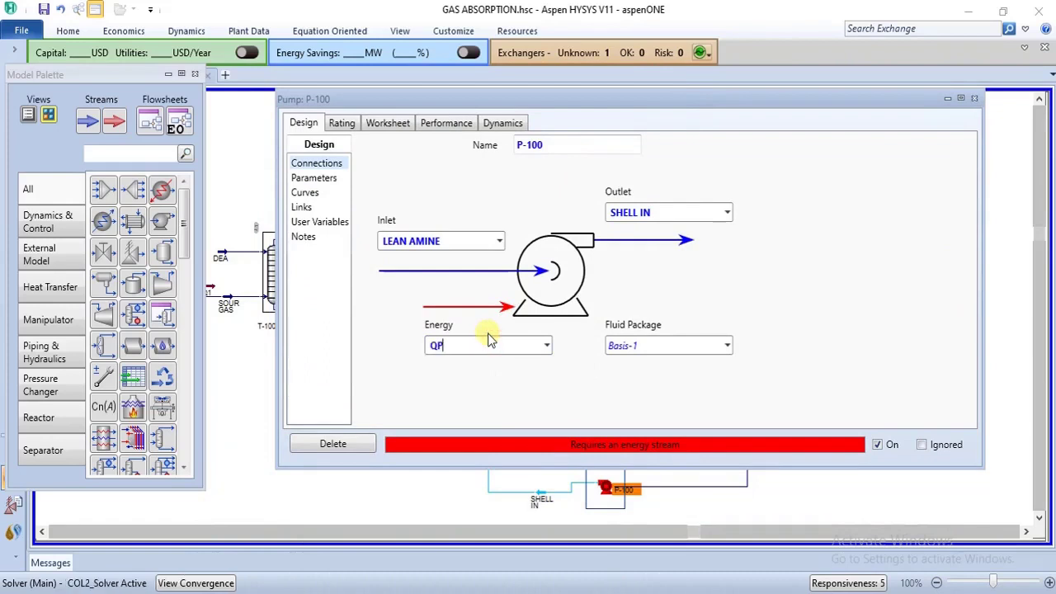
key(Return)
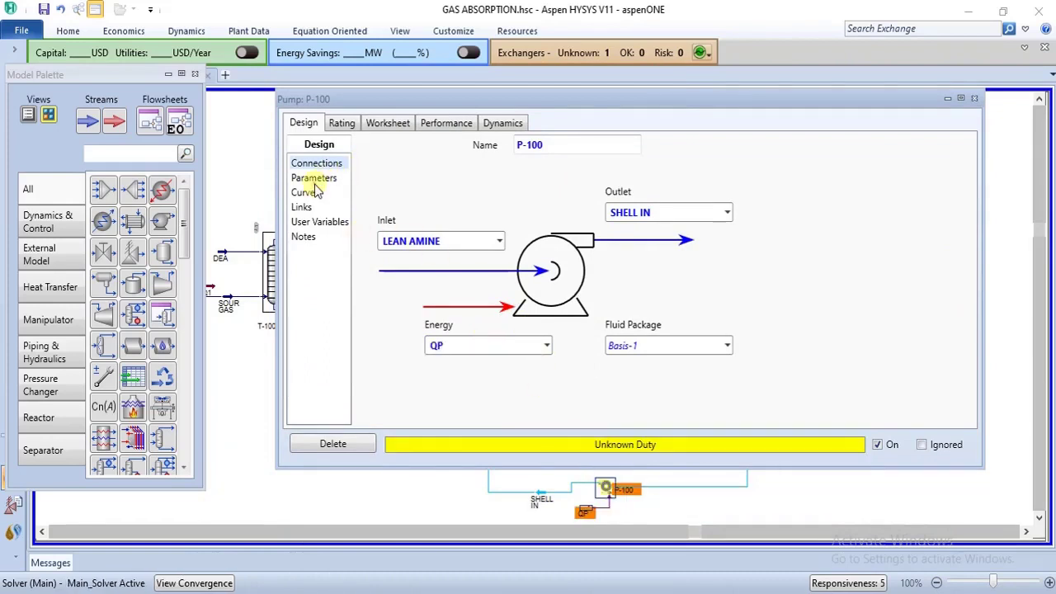
Set the Delta P of pump P-100 to 6859 kPa and close the pump window.
click(315, 179)
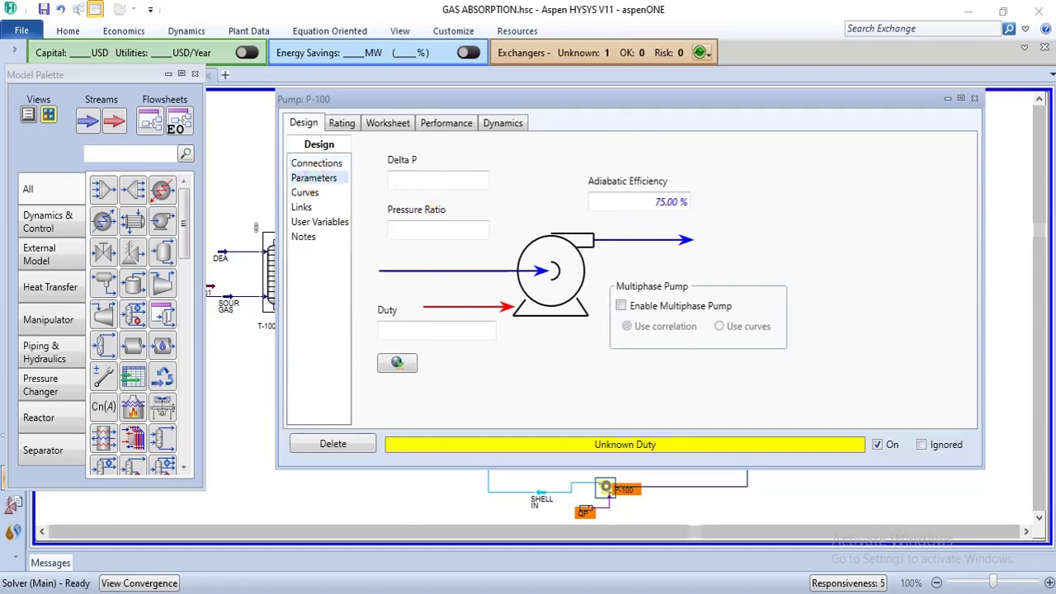
mouse_move(388, 578)
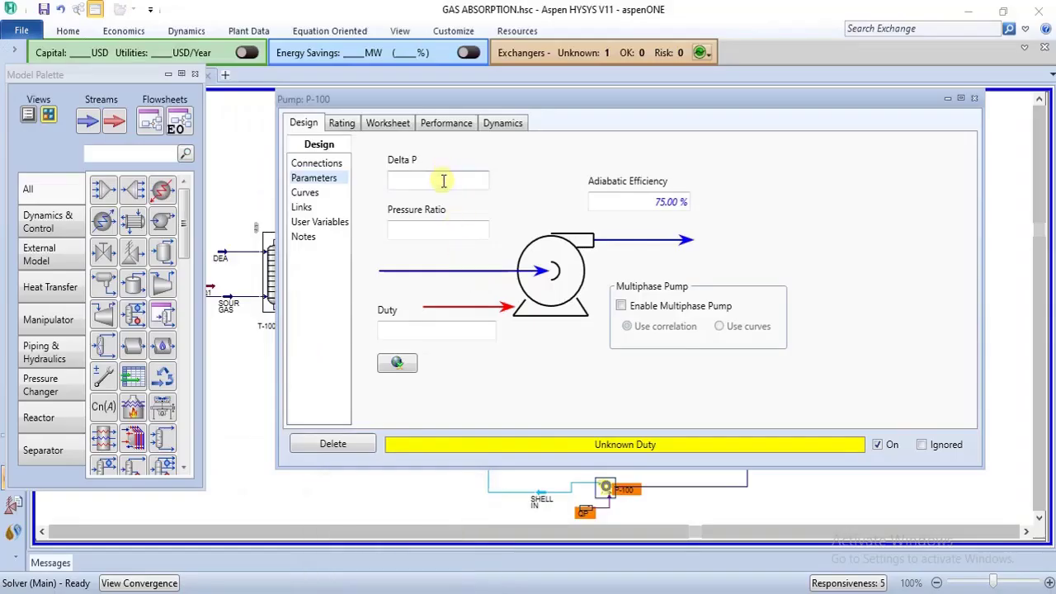
click(443, 180)
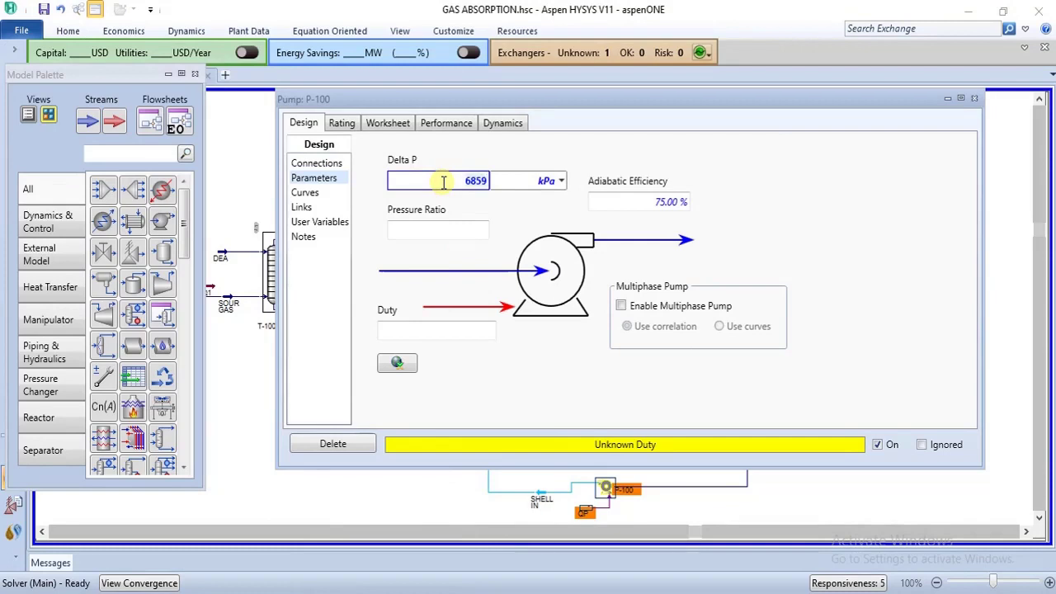
key(Return)
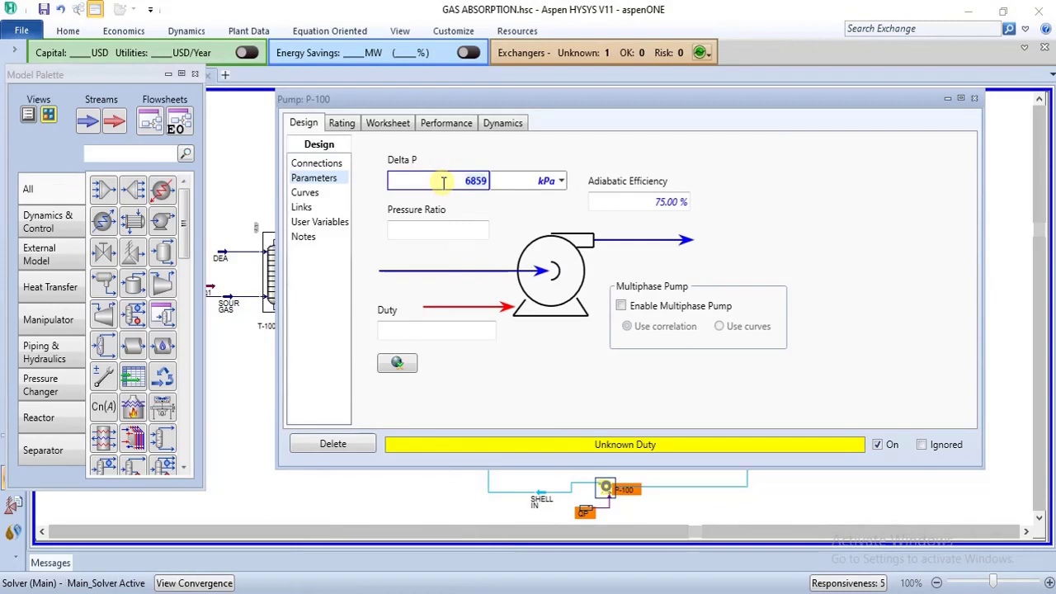
click(839, 262)
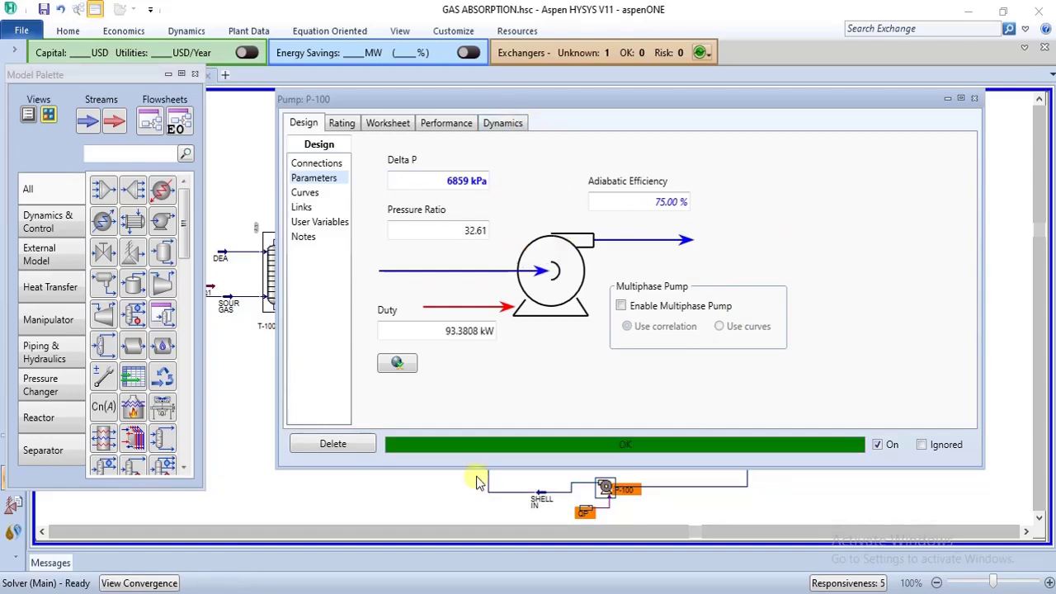
mouse_move(407, 587)
mouse_move(407, 515)
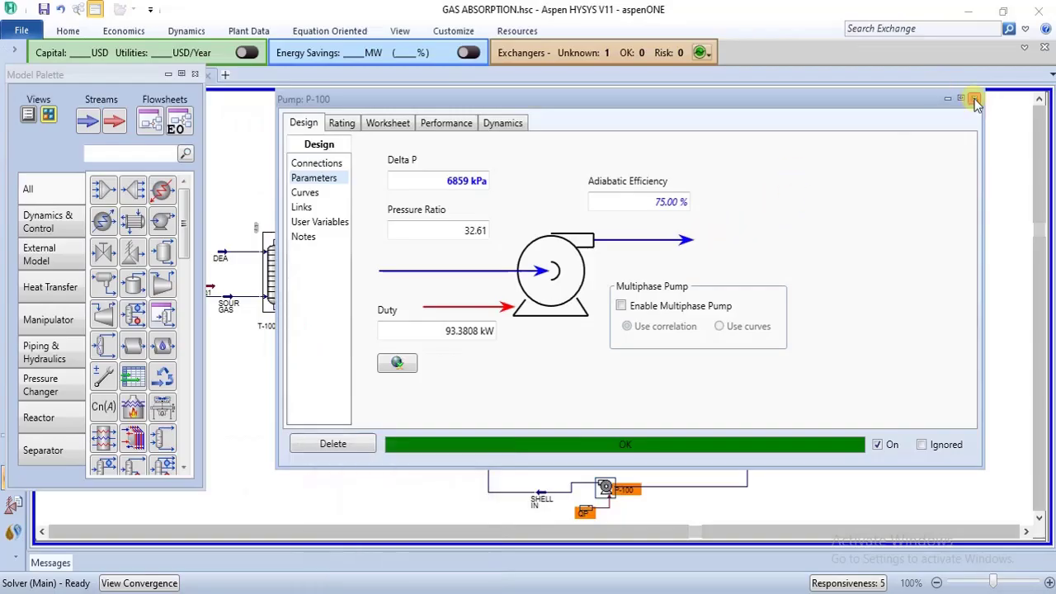
click(974, 100)
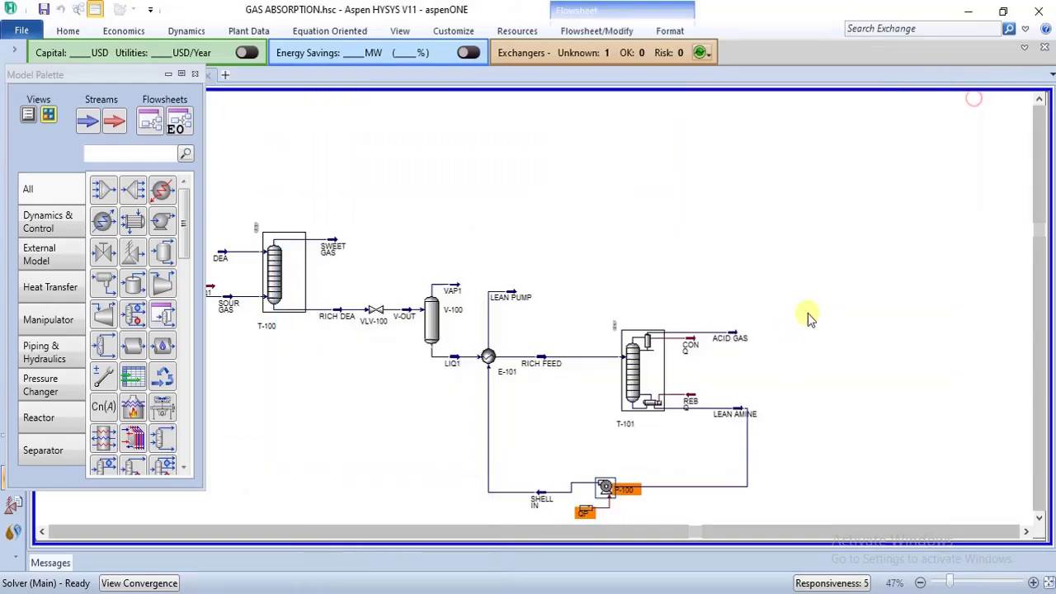
Lower pump P-100 to align with SHELL IN and shift the vertical run of the LEAN AMINE line further right.
drag(602, 503, 606, 511)
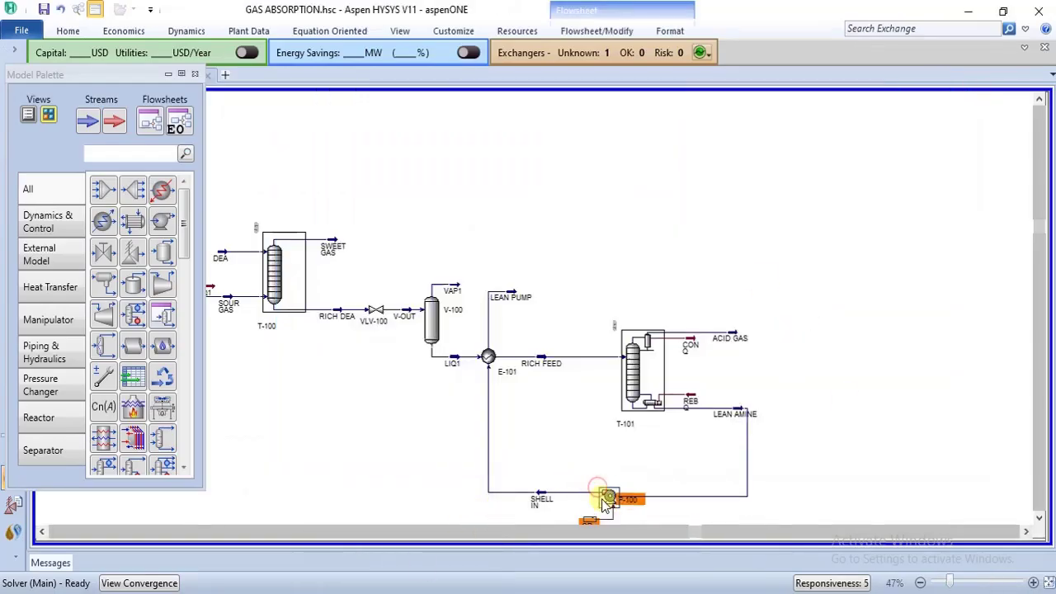
click(792, 436)
drag(748, 459, 797, 460)
mouse_move(767, 406)
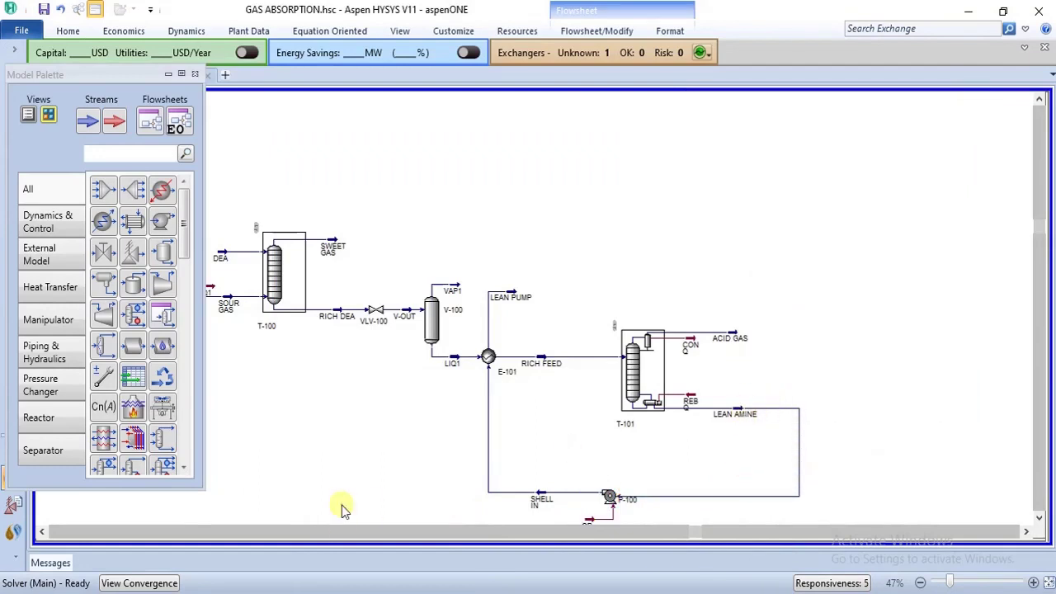
click(1039, 518)
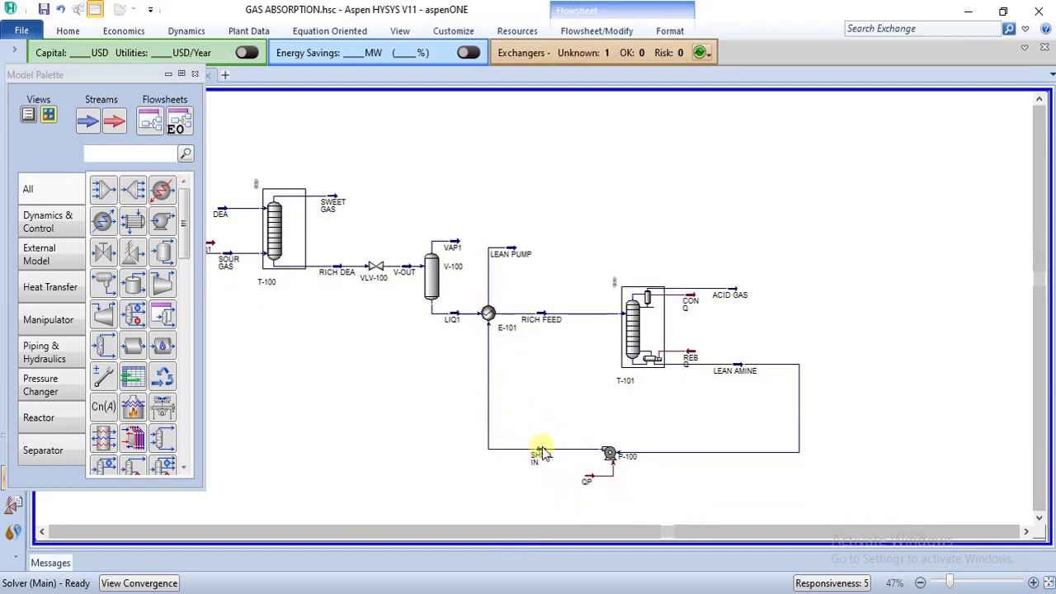
Move the LEAN PUMP stream higher above exchanger E-101 on the flowsheet.
mouse_move(543, 466)
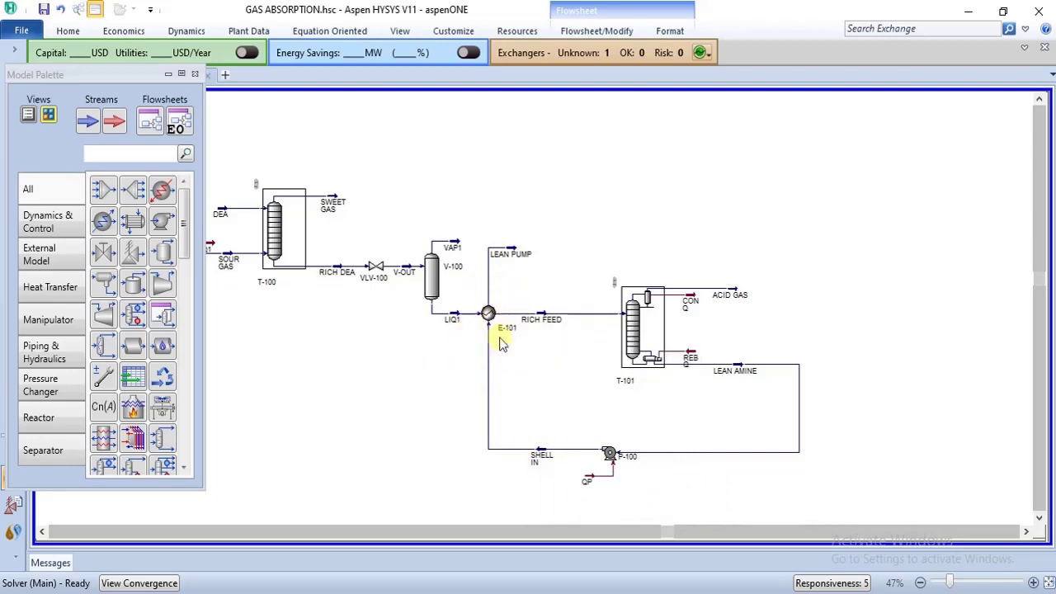
mouse_move(526, 250)
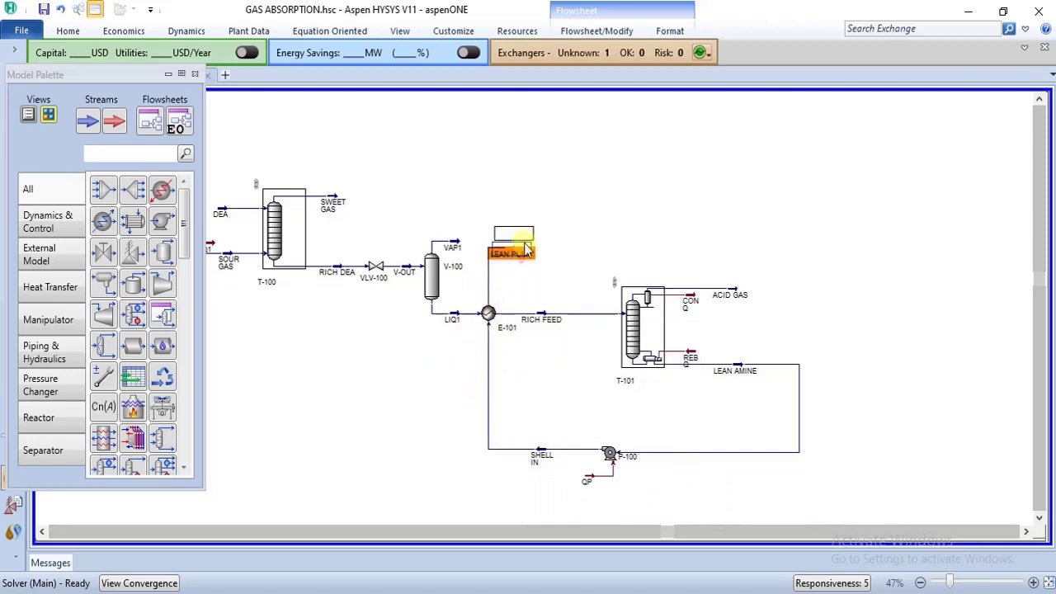
drag(525, 250, 527, 223)
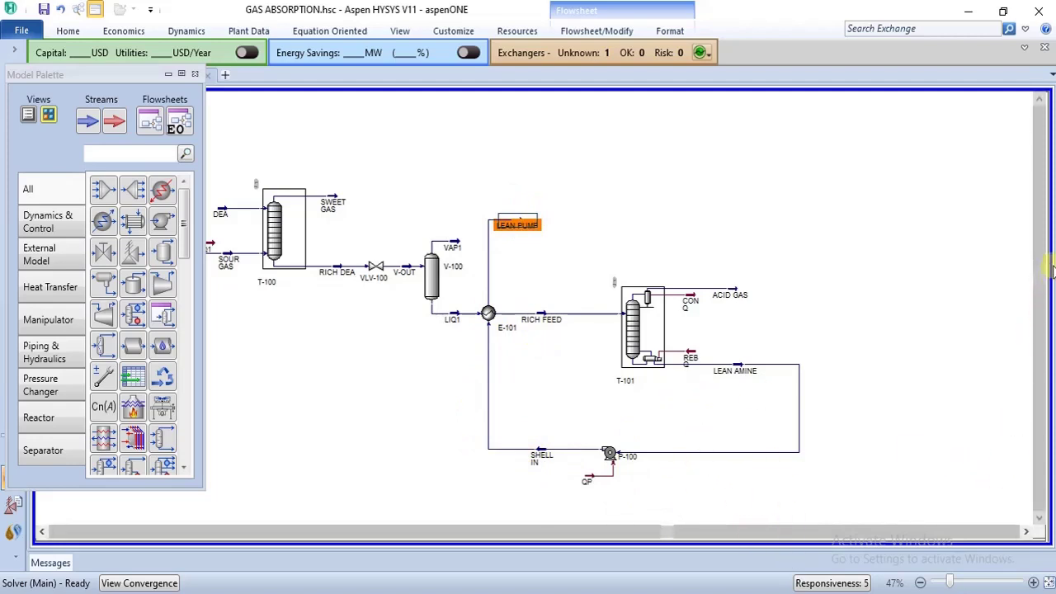
scroll(1039, 280, down, 2)
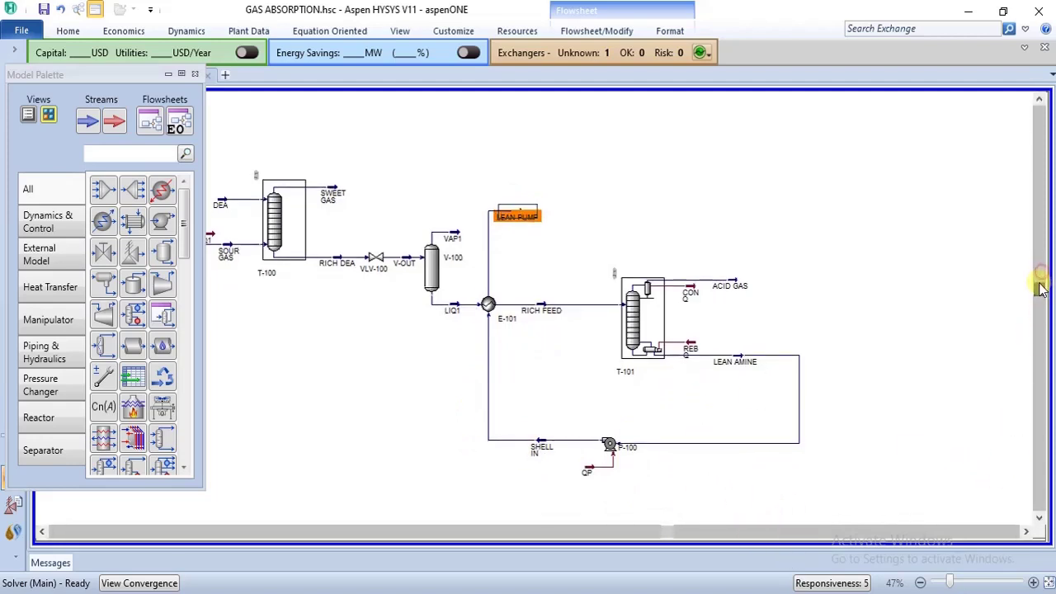
click(965, 359)
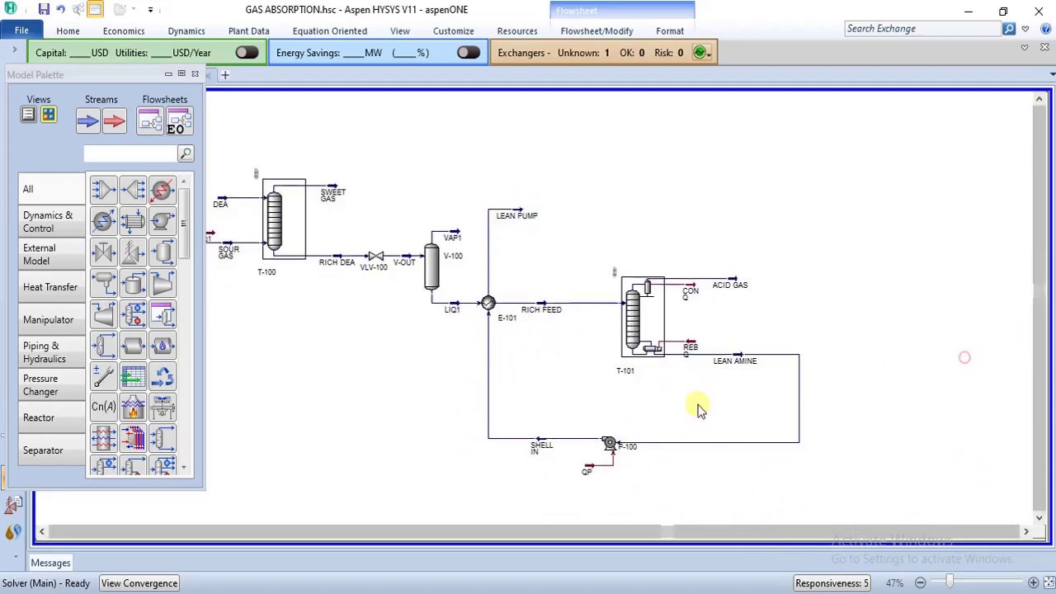
Close the model palette and move the SWEET GAS stream up and to the right of column T-100.
click(194, 74)
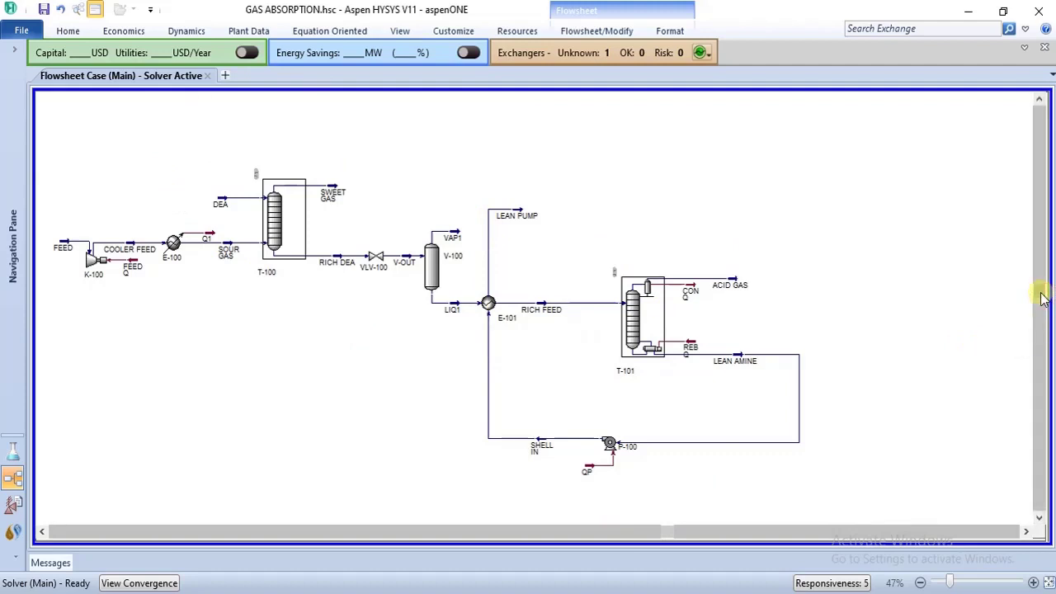
drag(1041, 298, 1041, 241)
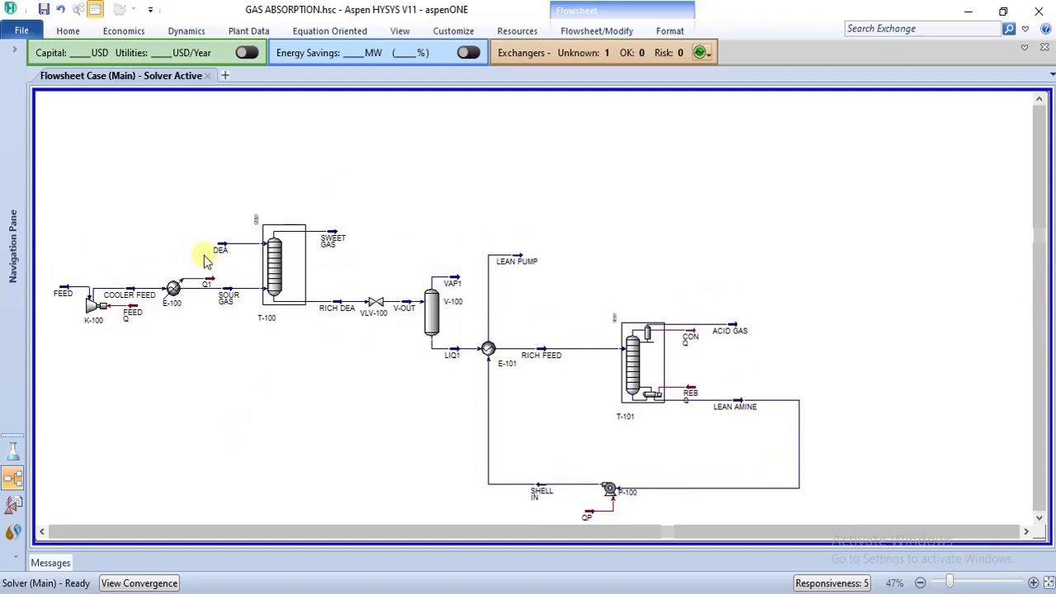
click(338, 231)
drag(360, 196, 381, 179)
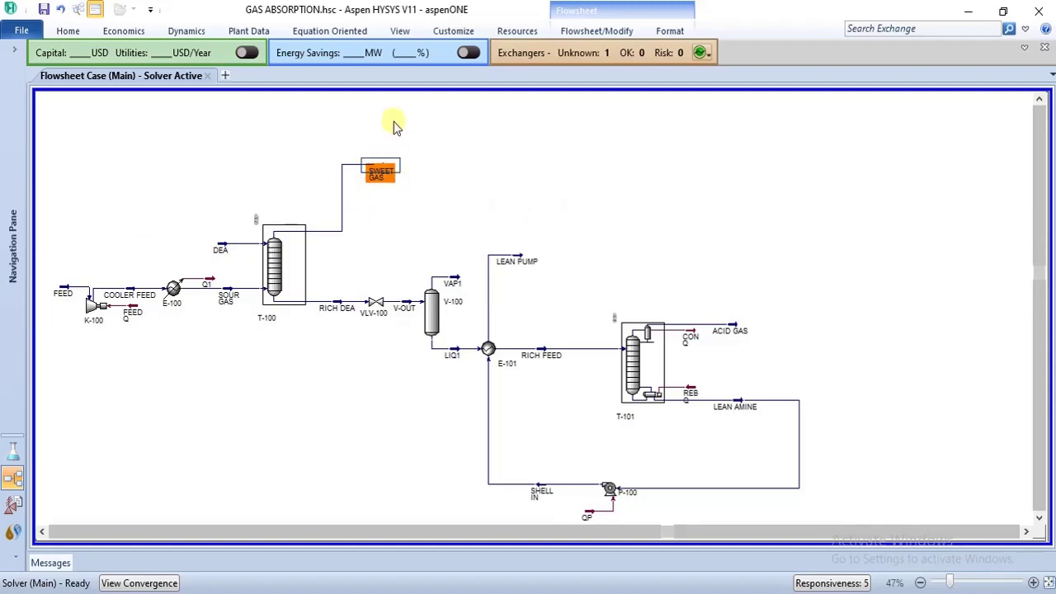
click(418, 180)
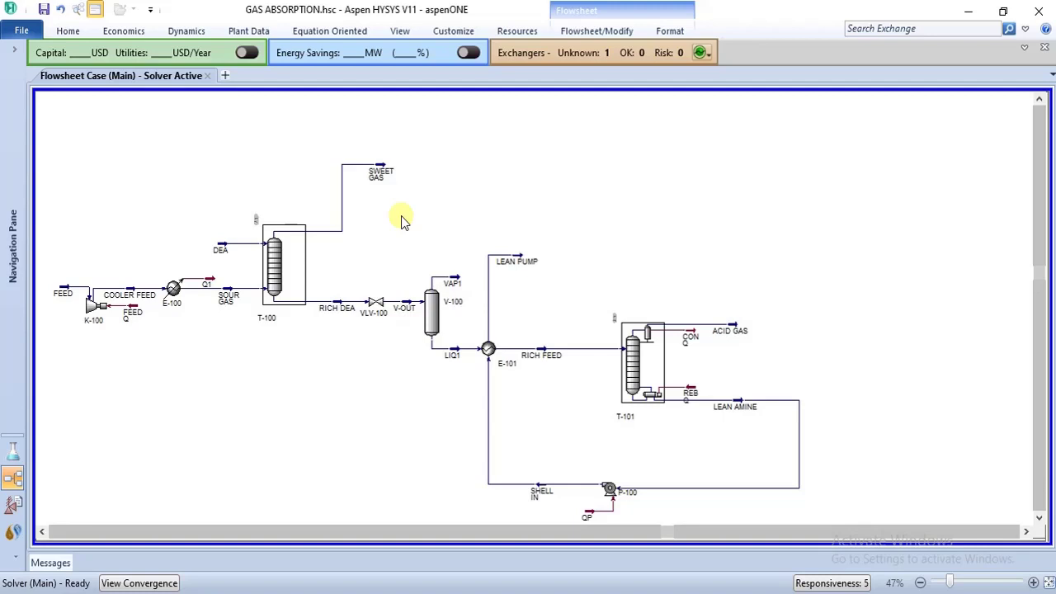
mouse_move(374, 173)
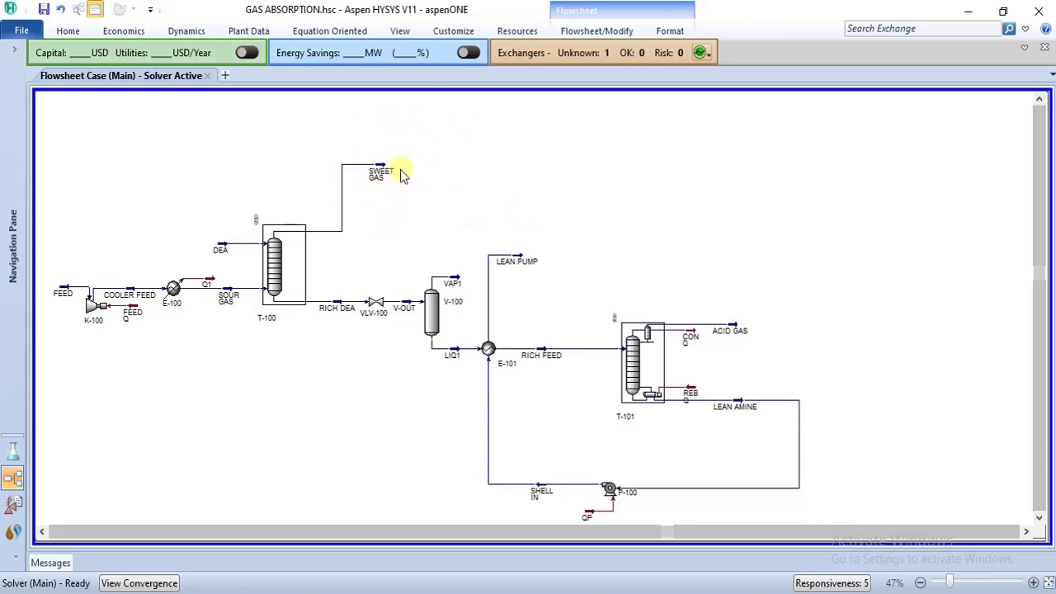
Reopen the model palette and place a compressor just to the right of the SWEET GAS stream.
click(596, 29)
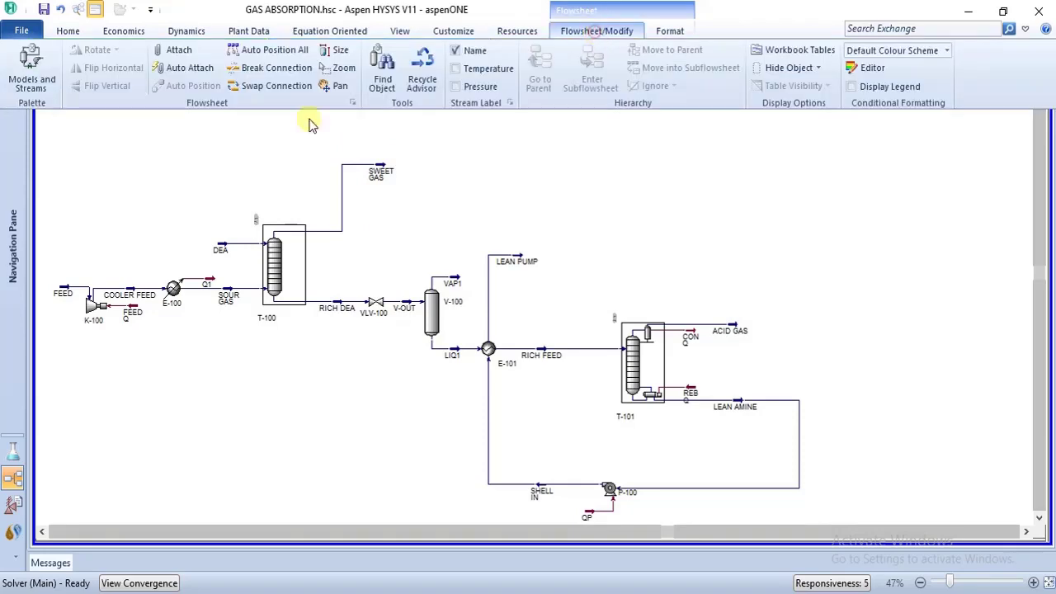
click(31, 73)
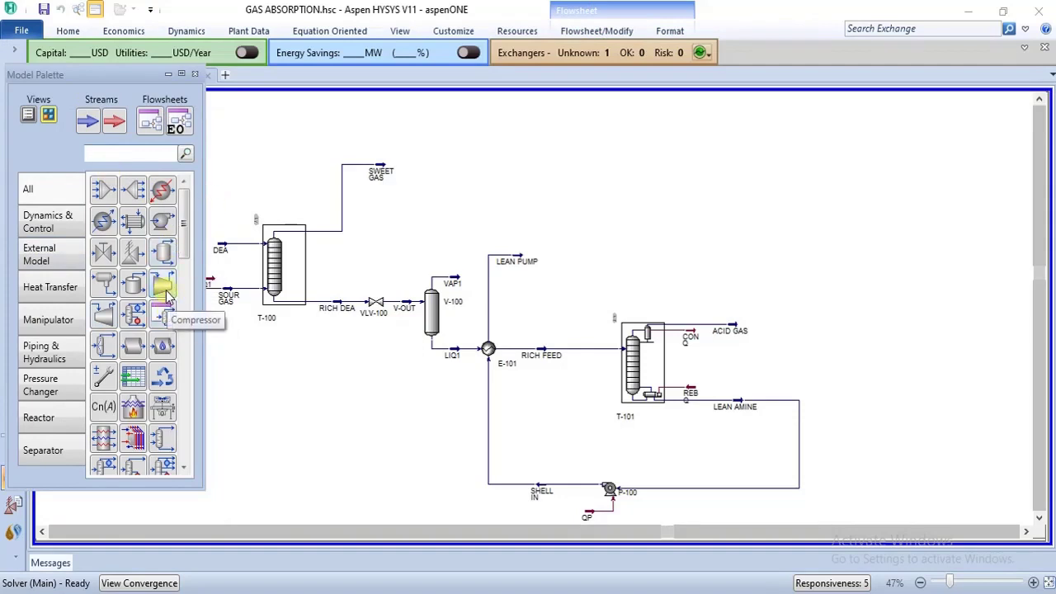
drag(162, 284, 402, 173)
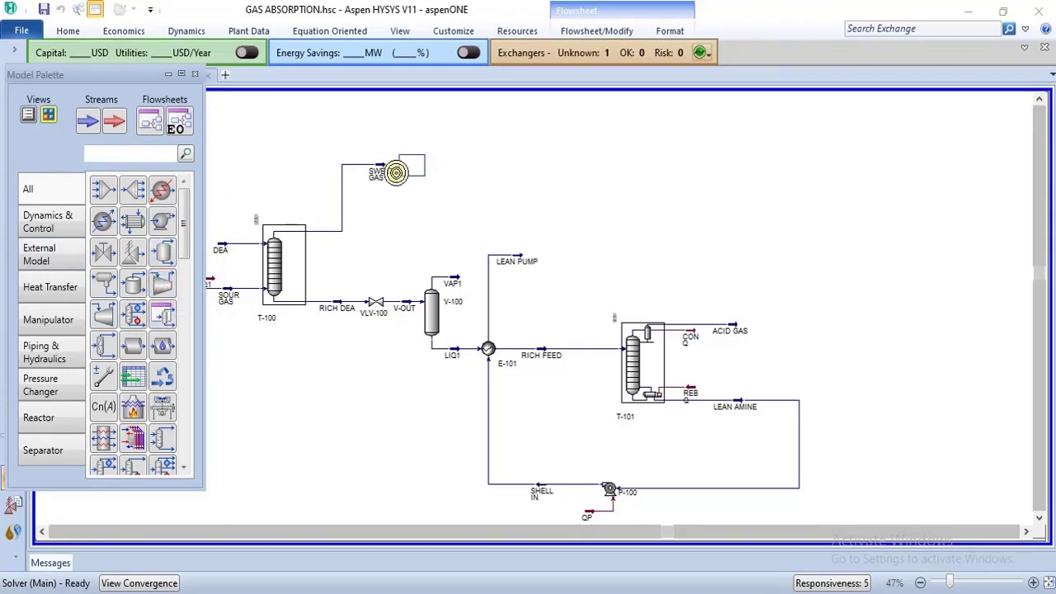
click(468, 162)
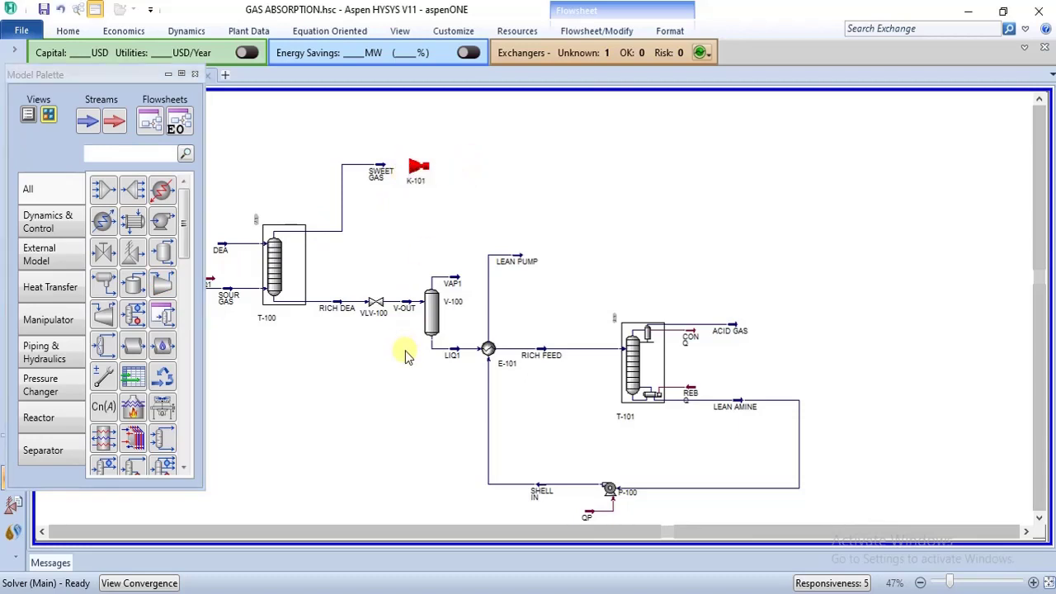
click(430, 206)
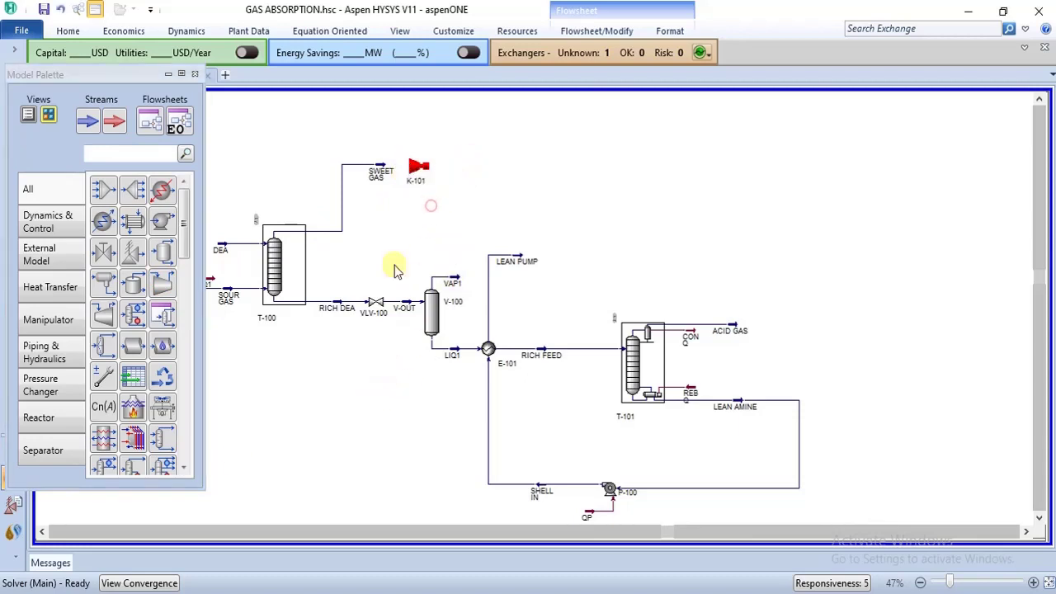
Look up the compressor outlet pressures in CO2 ABSORPTION.pdf and return to the GAS ABSORPTION.hsc flowsheet in Aspen HYSYS.
key(alt+Tab)
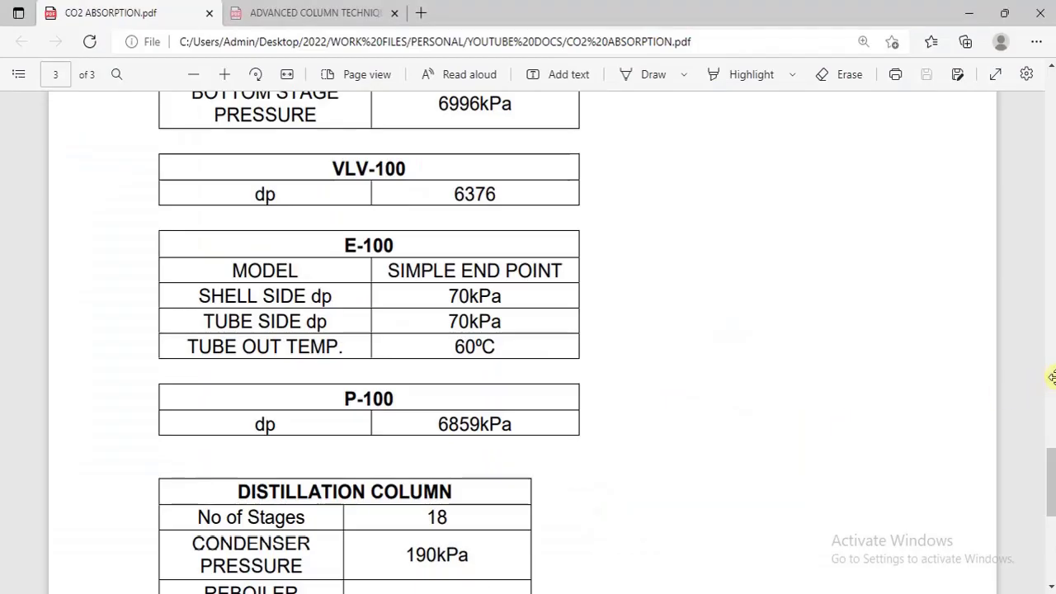
drag(1044, 495, 1050, 350)
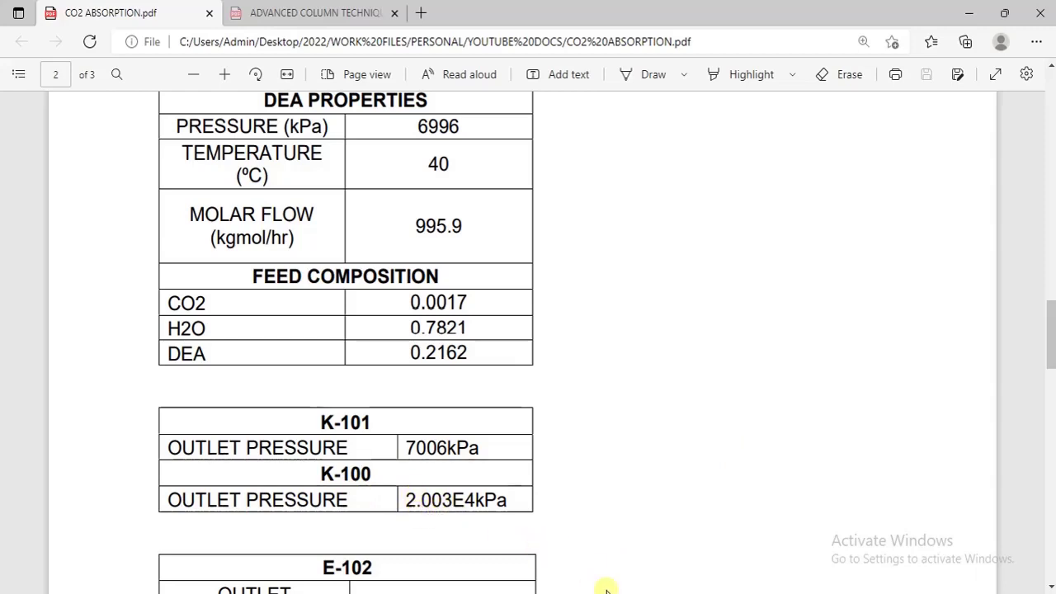
mouse_move(615, 592)
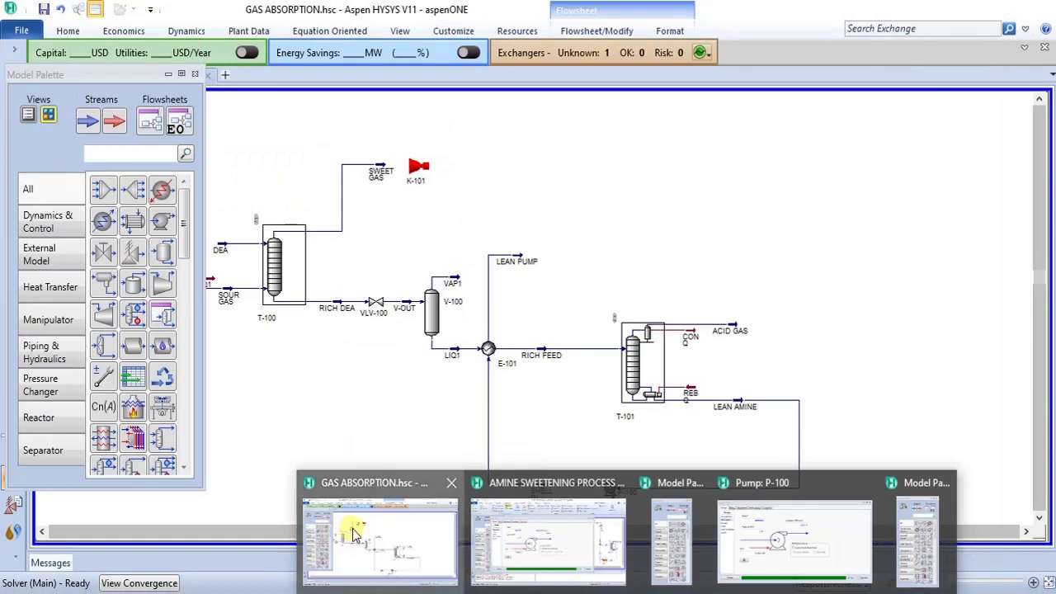
click(353, 534)
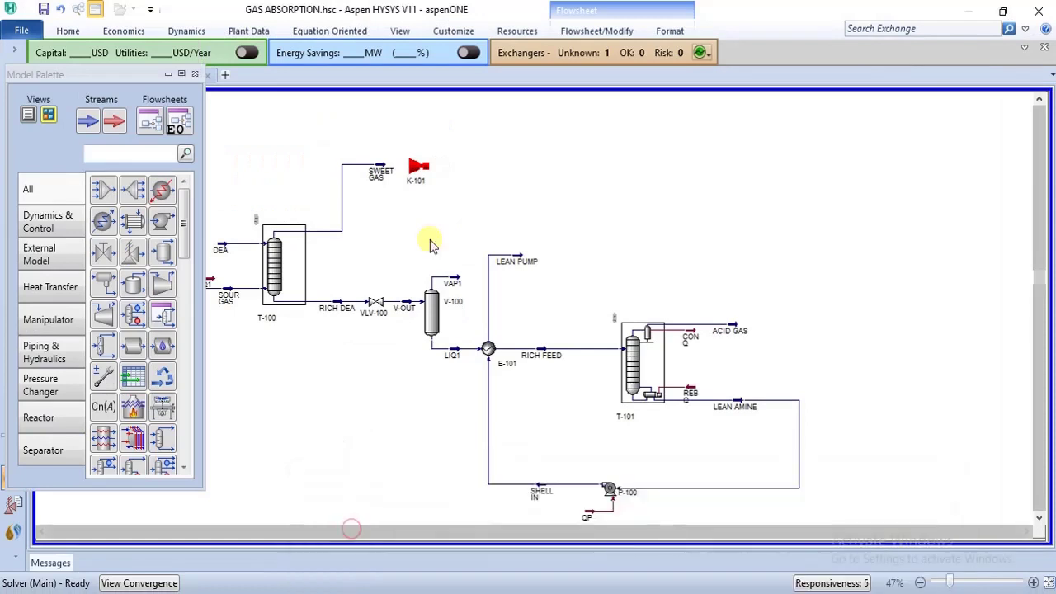
Connect compressor K-101 with SWEET GAS as the inlet, COMP G as the energy stream and COOLER IN as the outlet.
double_click(412, 179)
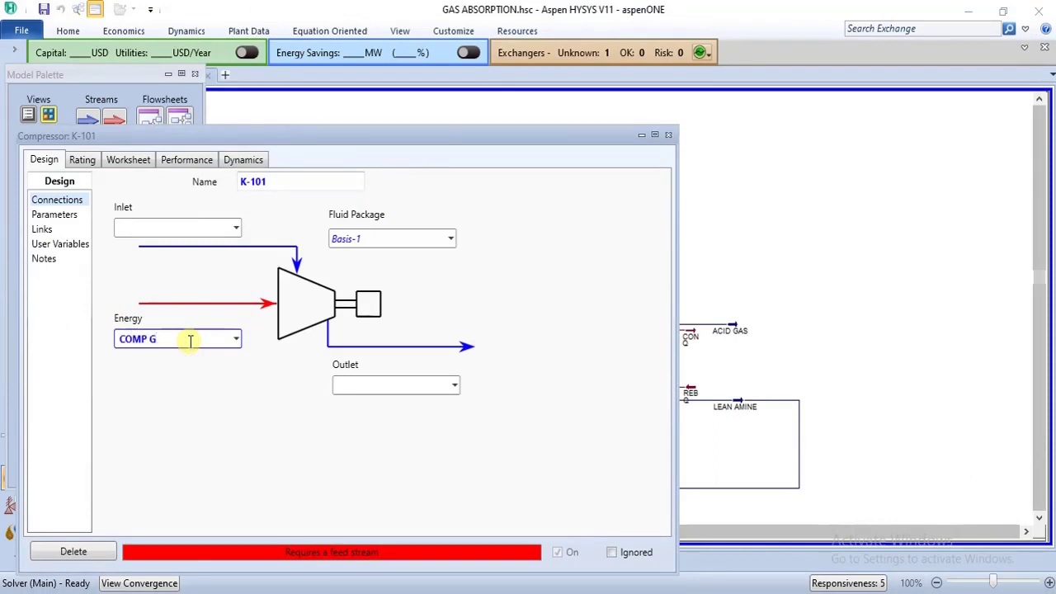
click(380, 384)
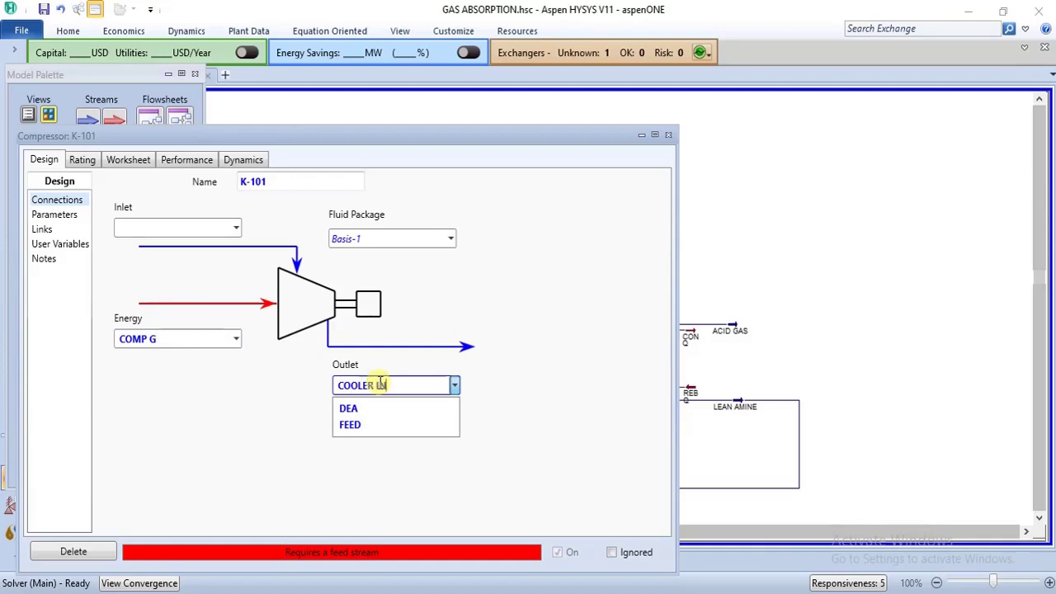
key(Return)
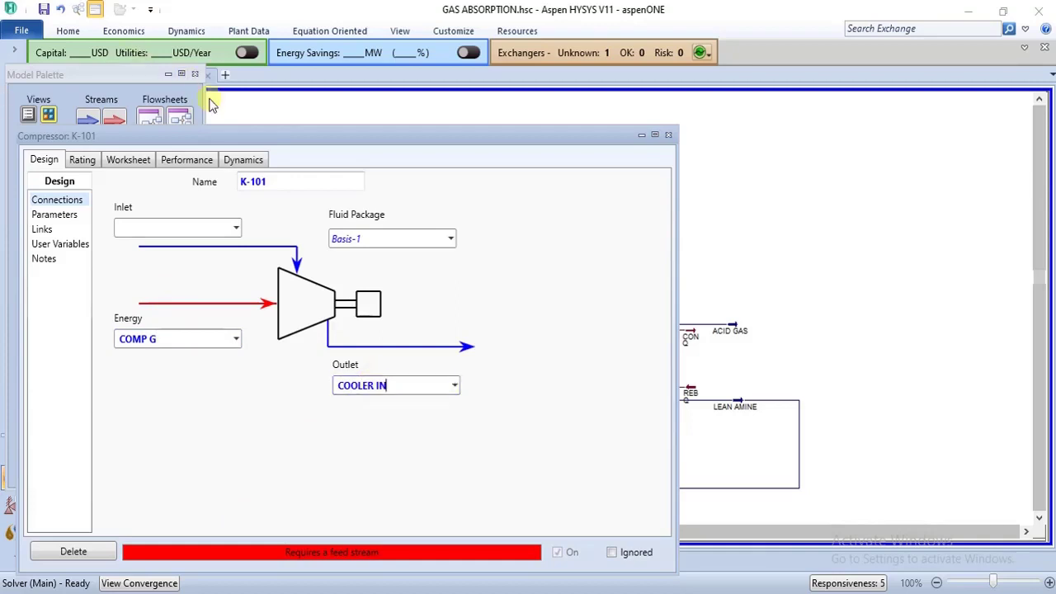
click(238, 229)
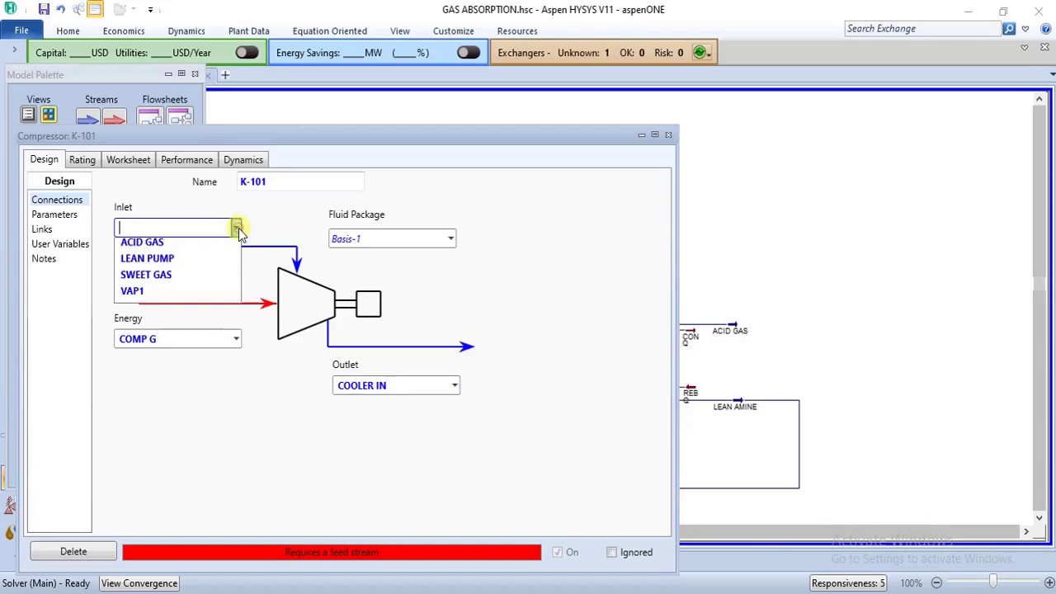
click(200, 280)
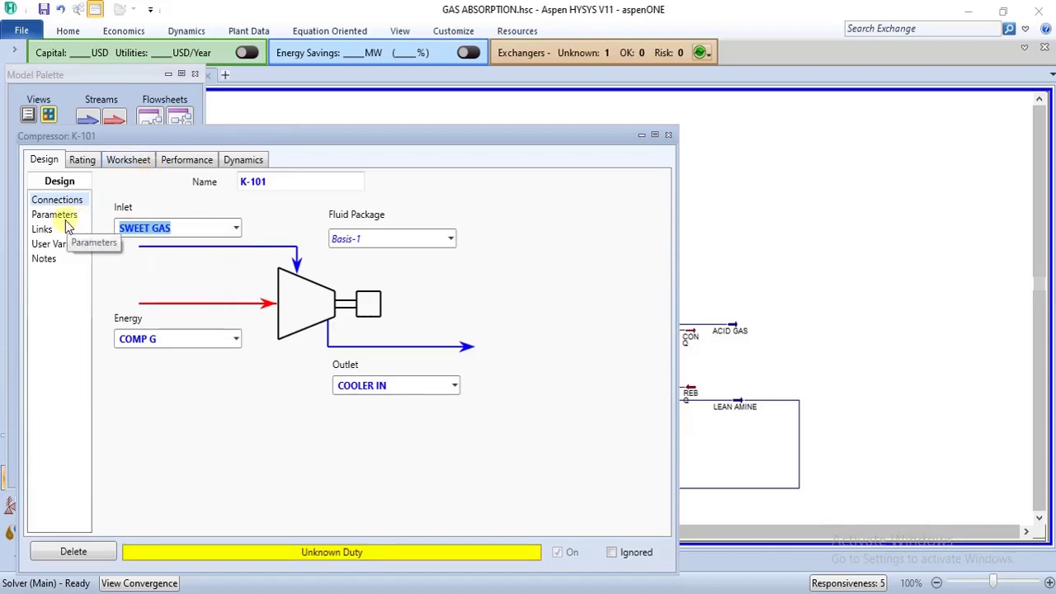
Set the COOLER IN stream's pressure to 2.003E4 kPa in K-101's worksheet and close the compressor's window.
click(129, 160)
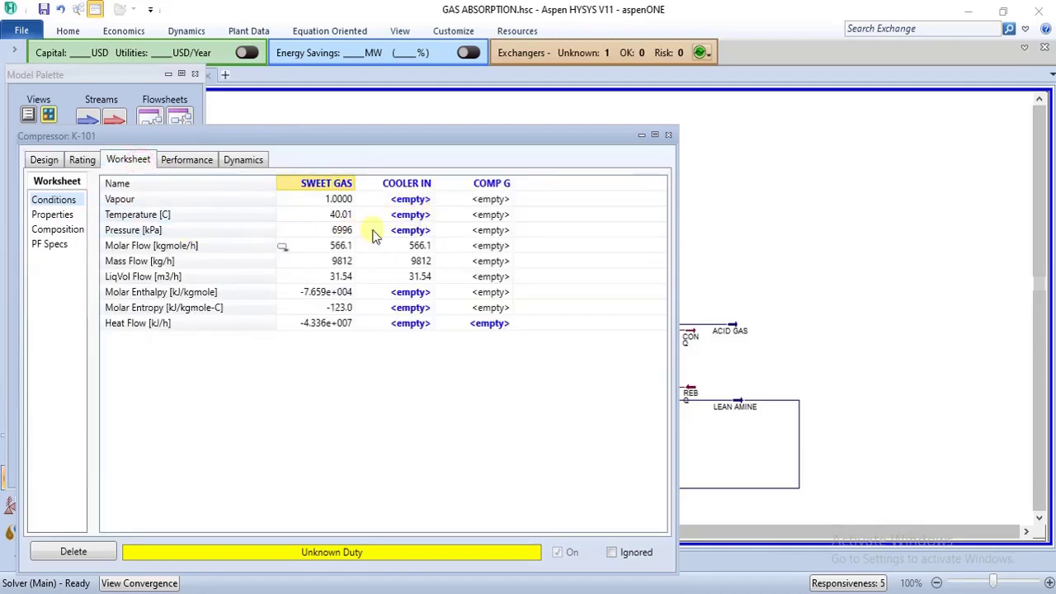
click(396, 234)
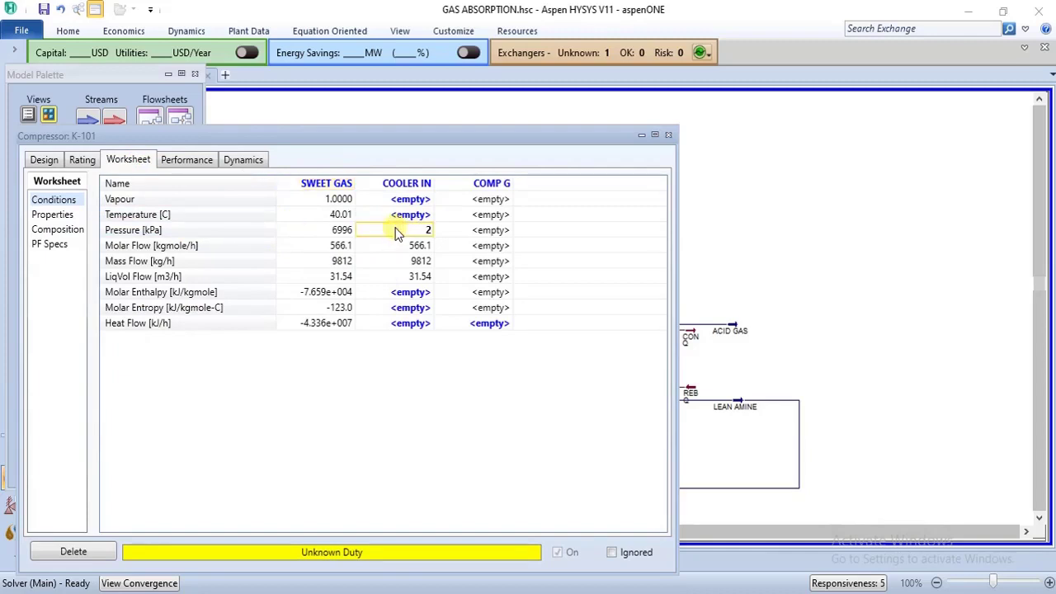
text(2.003E)
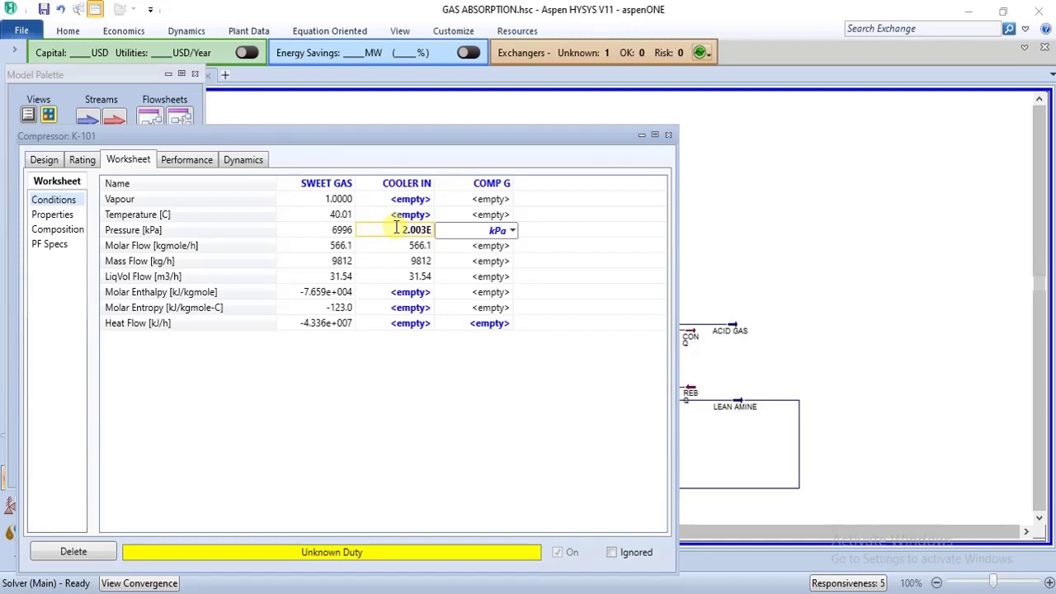
text(4)
key(Return)
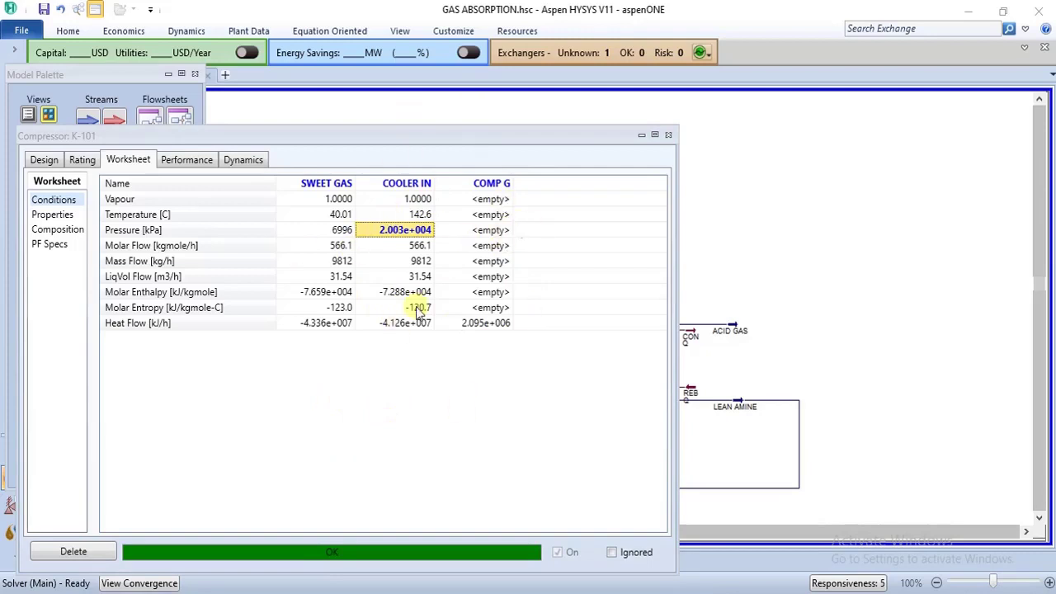
click(669, 136)
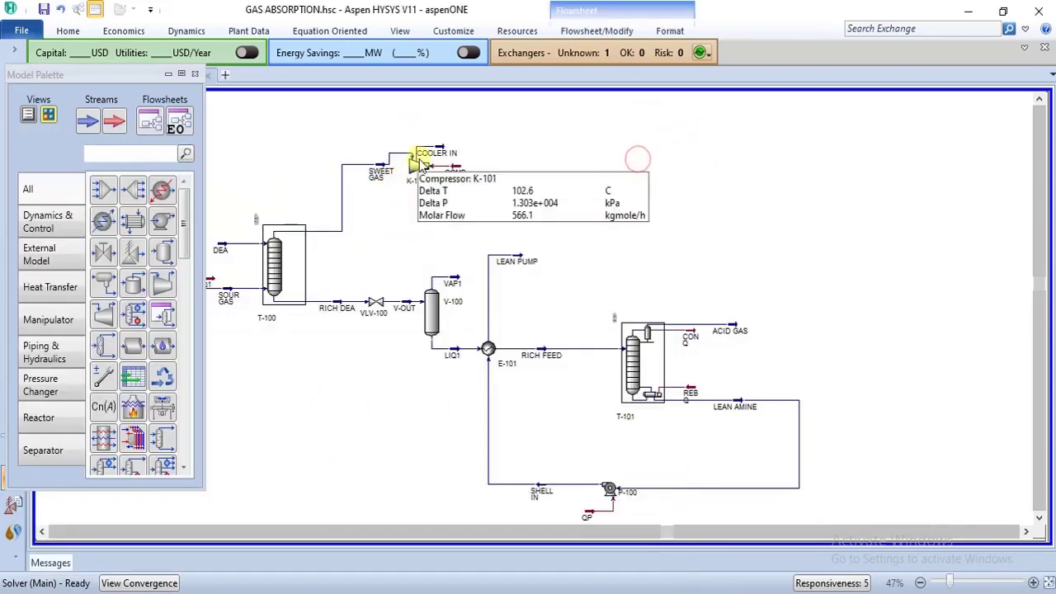
Rearrange compressor K-101 and its COOLER IN stream on the flowsheet, spacing them out to the right of SWEET GAS.
mouse_move(437, 183)
mouse_down()
mouse_move(460, 189)
mouse_move(527, 169)
mouse_up()
click(536, 158)
click(564, 123)
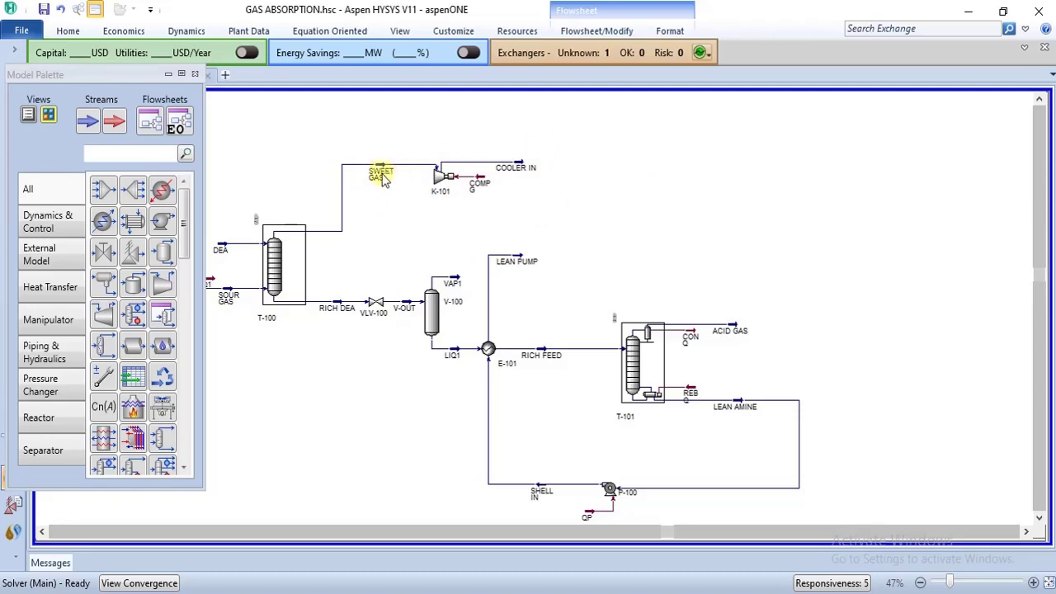
Place a cooler on the flowsheet just to the right of the COOLER IN stream.
mouse_move(376, 177)
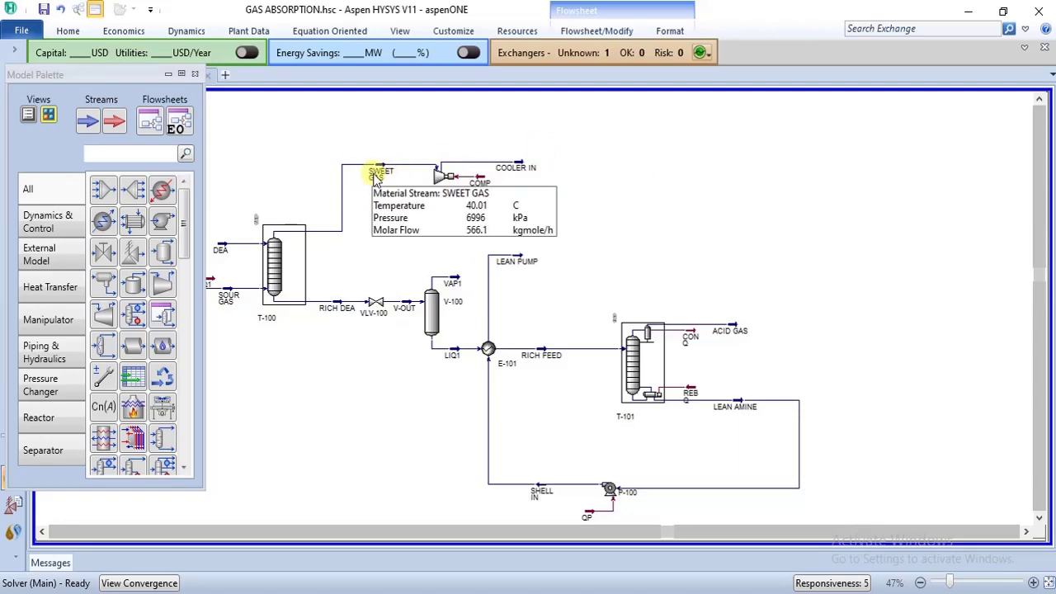
mouse_move(521, 171)
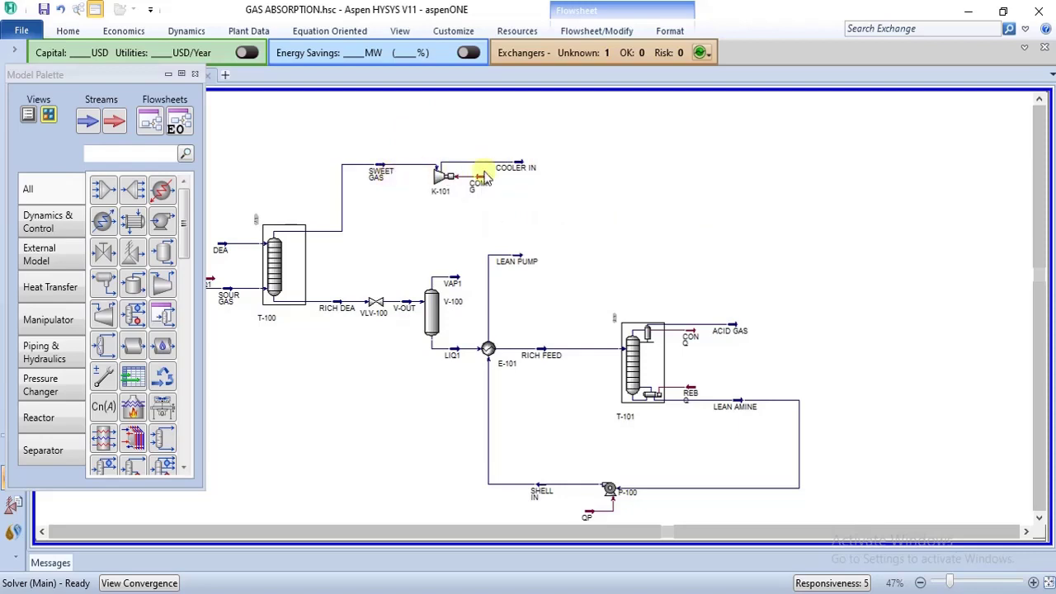
mouse_move(517, 168)
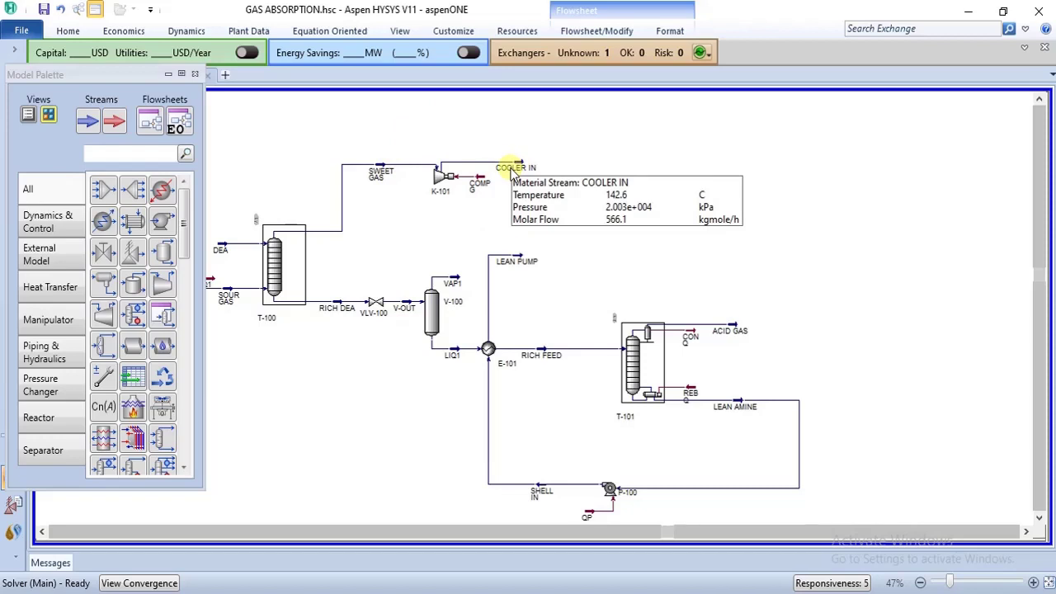
mouse_move(381, 183)
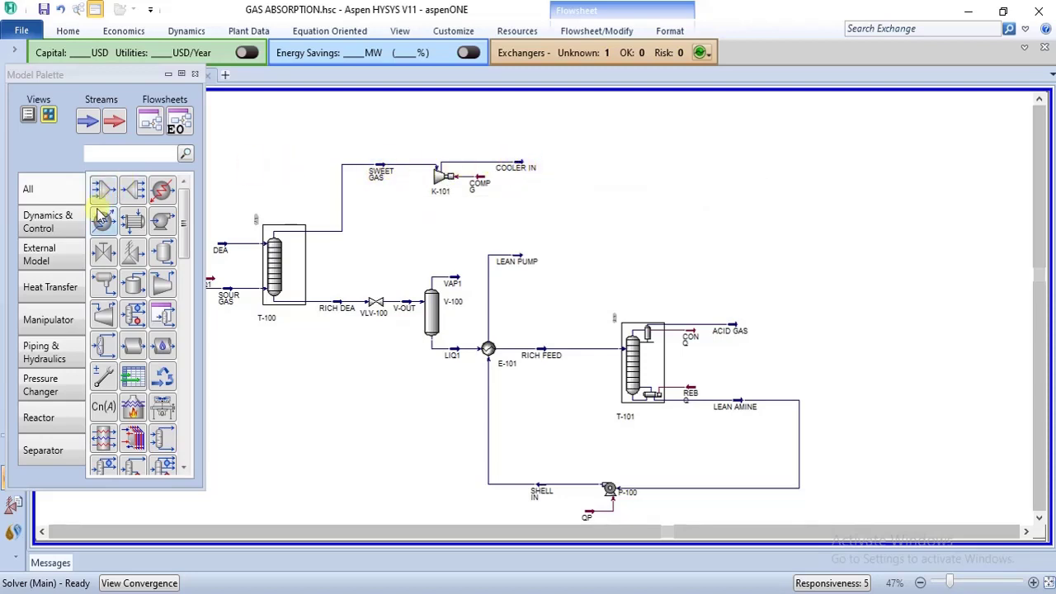
drag(102, 219, 559, 163)
click(625, 165)
click(560, 165)
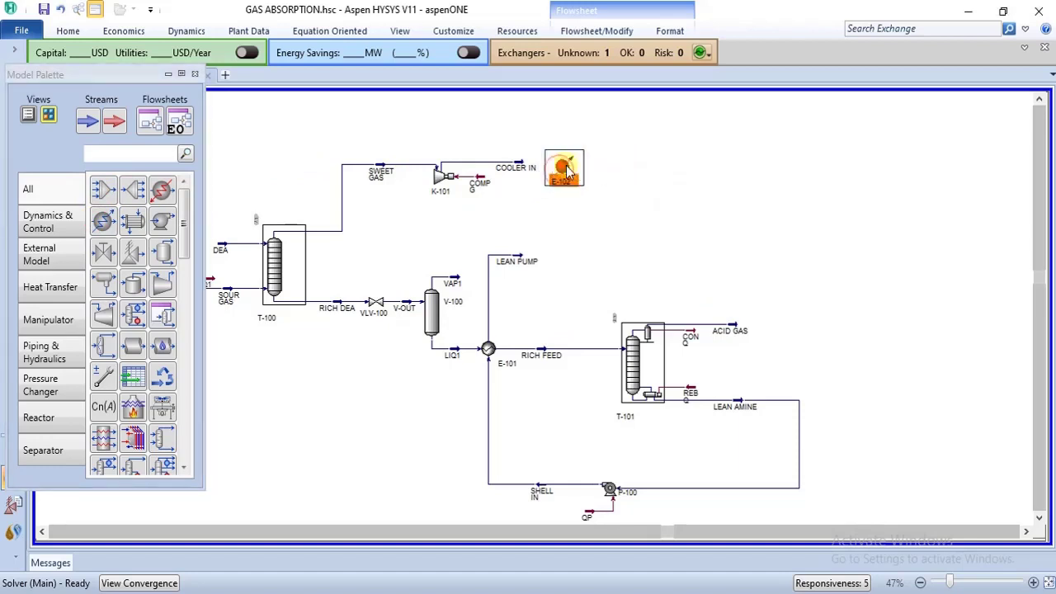
click(608, 174)
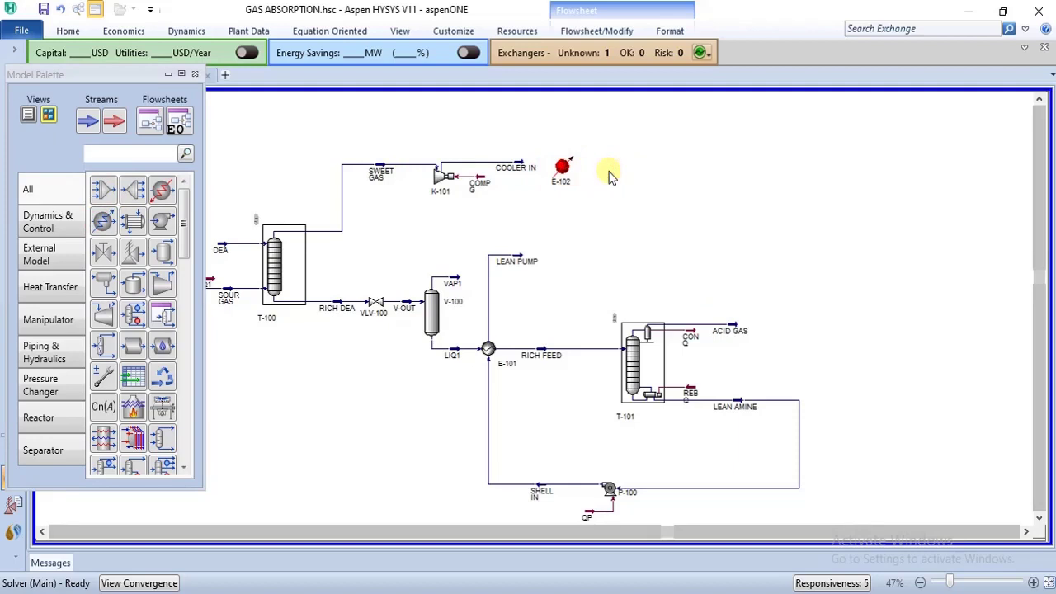
Connect cooler E-102 with COOLER IN as the inlet, QCC as the energy stream and CNG as the outlet.
double_click(557, 176)
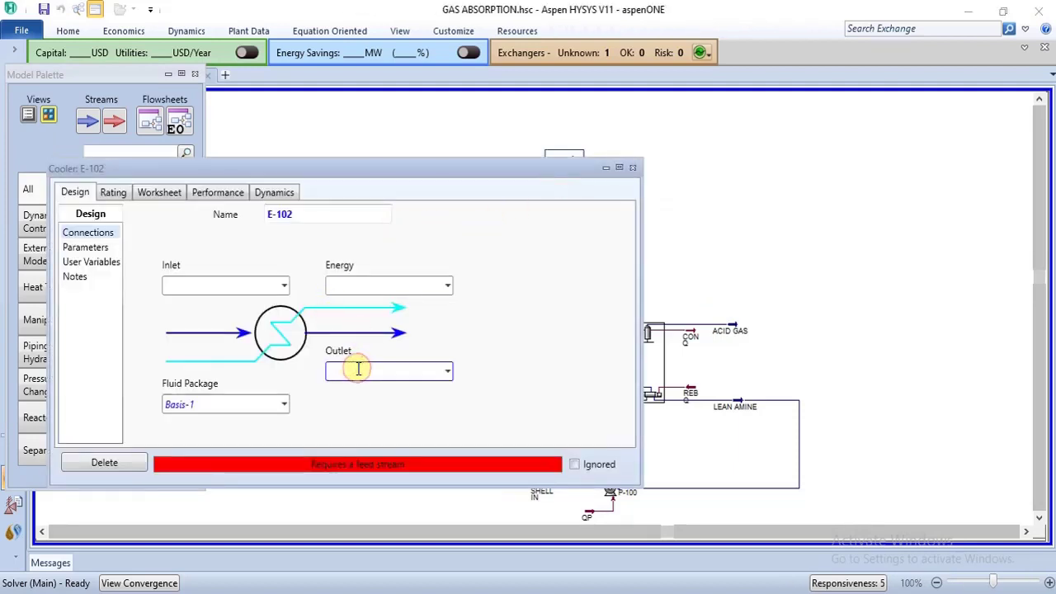
text(cNG)
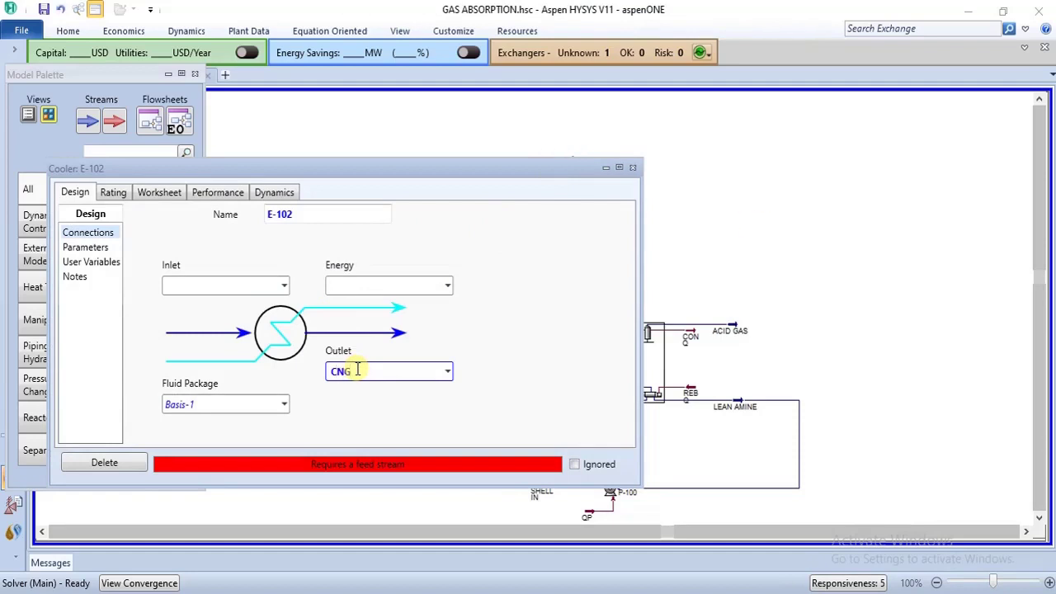
key(Return)
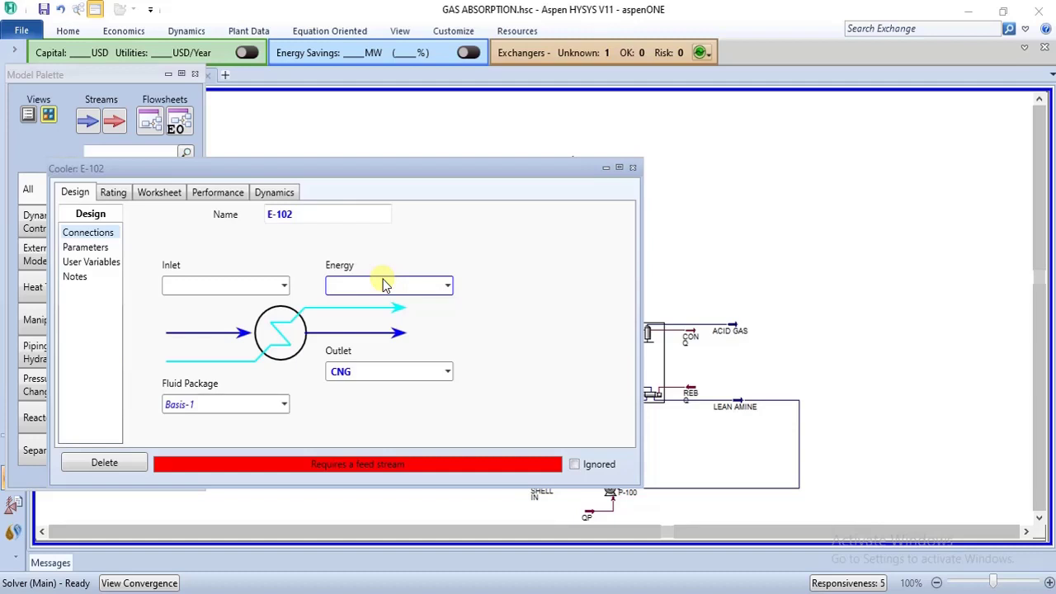
text(QCC)
click(283, 283)
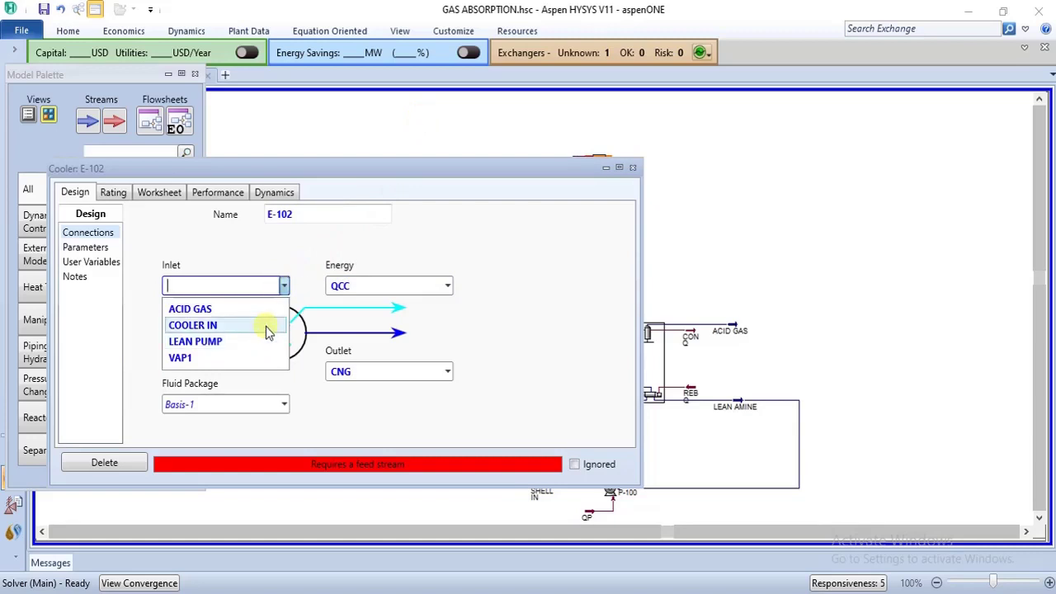
click(266, 326)
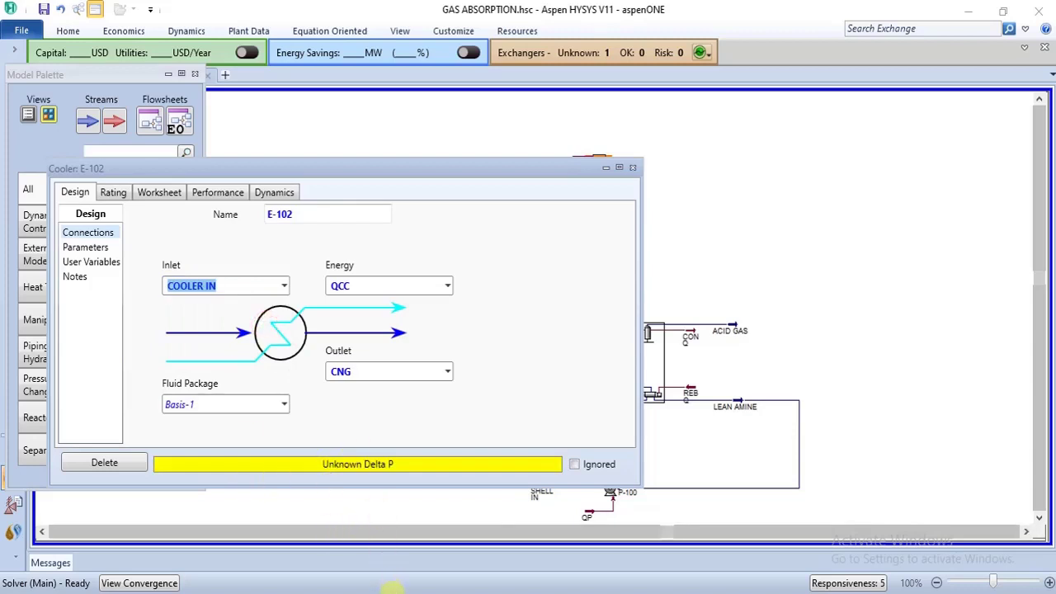
Look up the cooler outlet temperature and pressure drop in CO2 ABSORPTION.pdf and return to the HYSYS flowsheet.
click(394, 590)
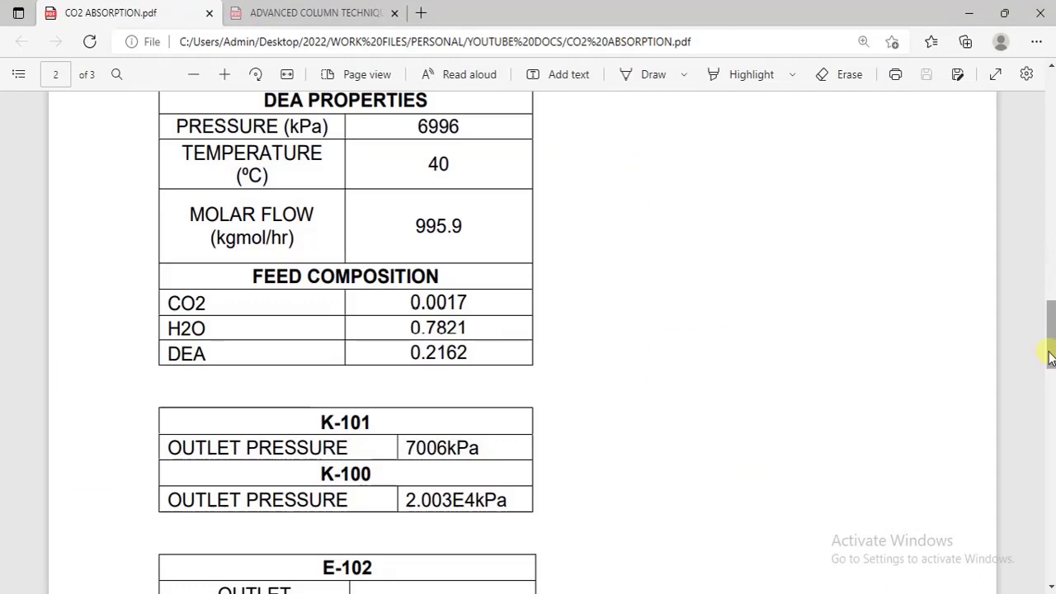
drag(1050, 353, 1051, 396)
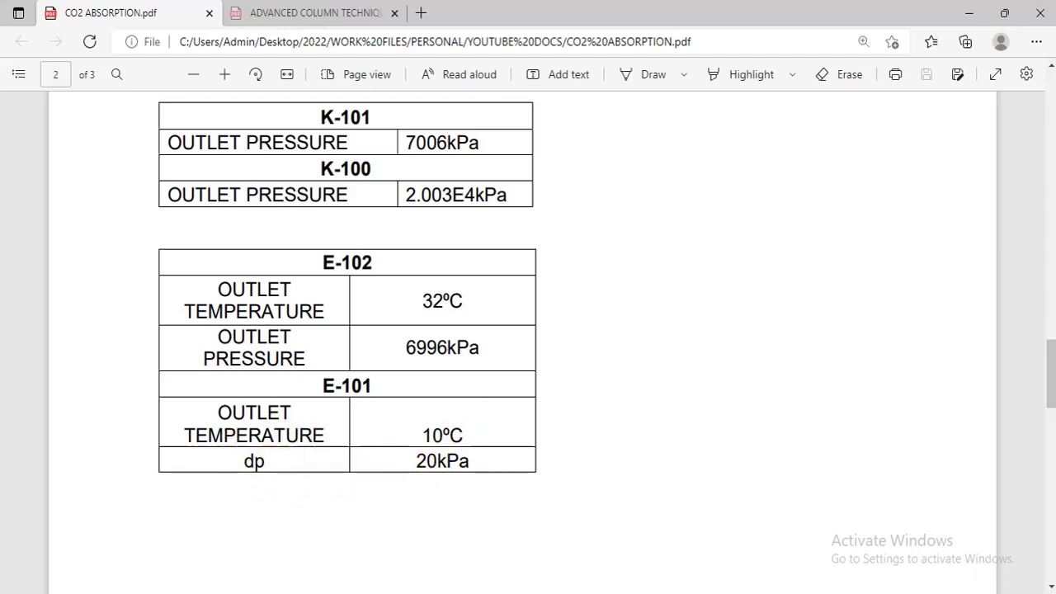
click(307, 533)
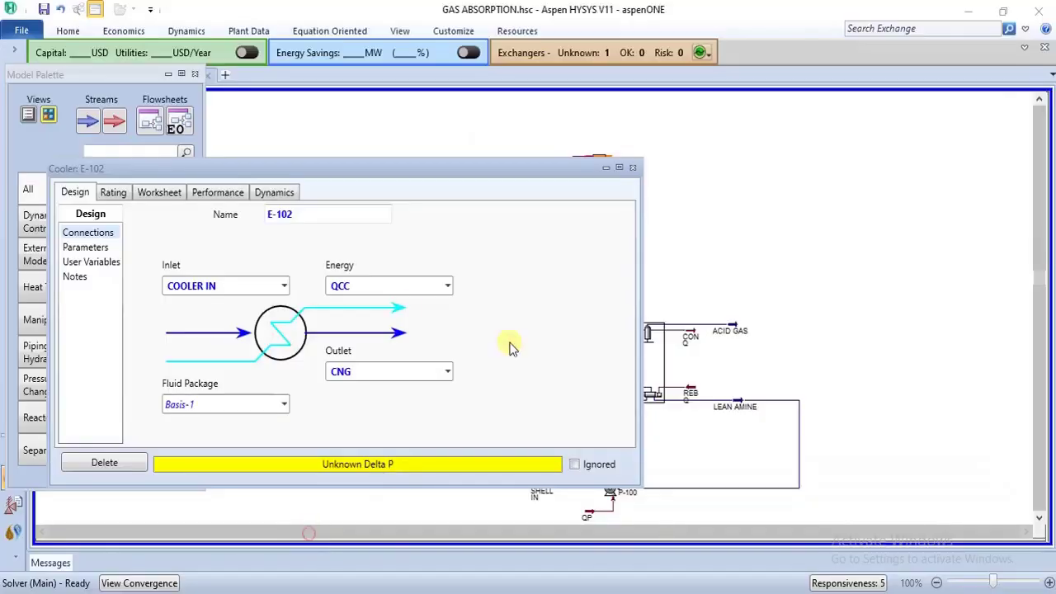
Set the pressure drop (Delta P) of cooler E-102 to 20 kPa.
click(80, 248)
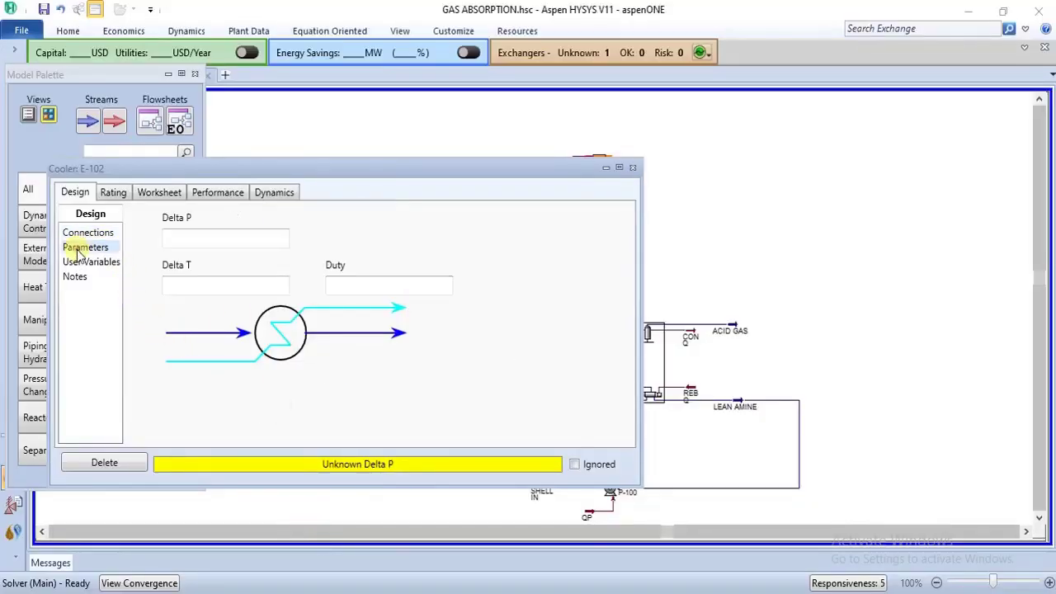
click(241, 238)
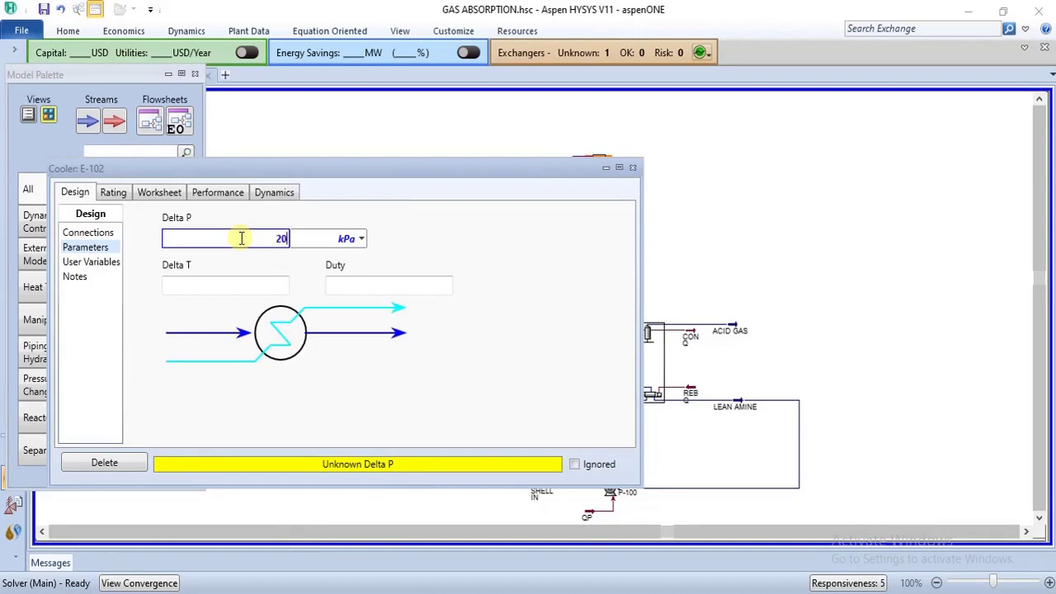
text(20)
key(Return)
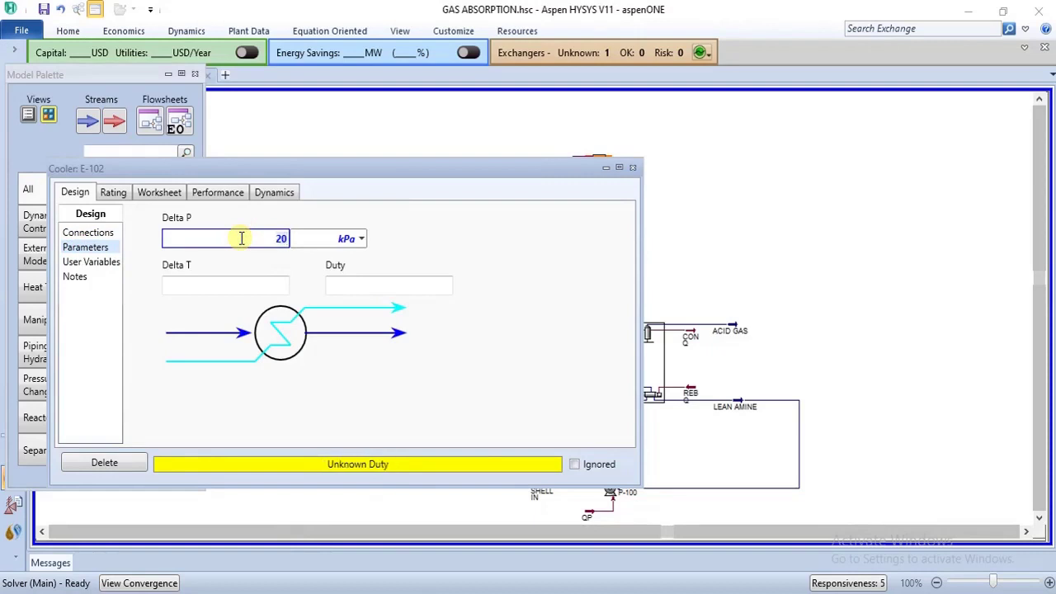
Set the CNG stream's temperature to 10 °C in E-102's worksheet and close the cooler's window.
click(159, 193)
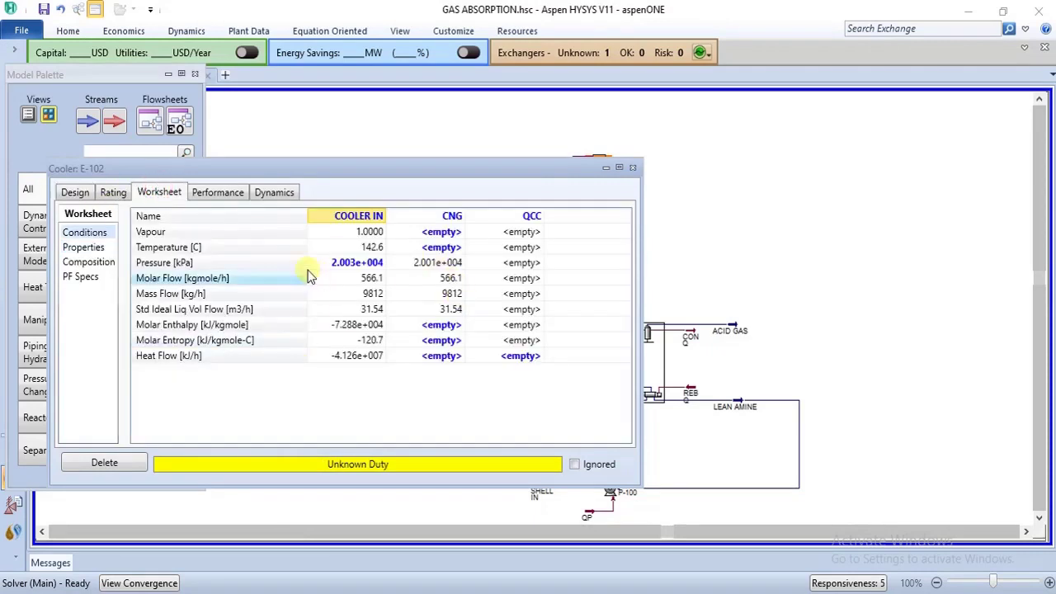
click(434, 249)
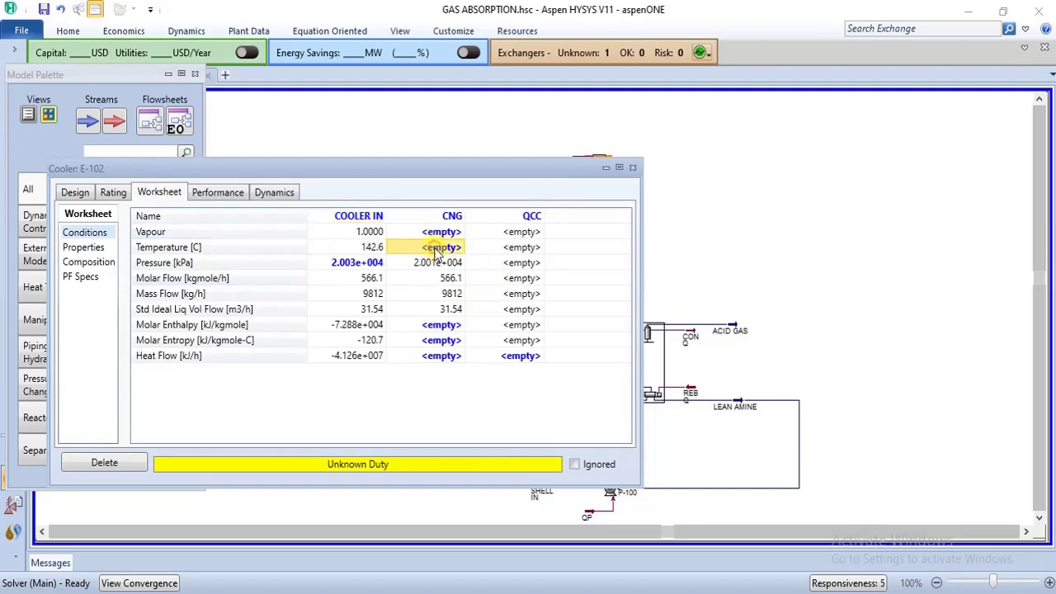
text(10)
key(Return)
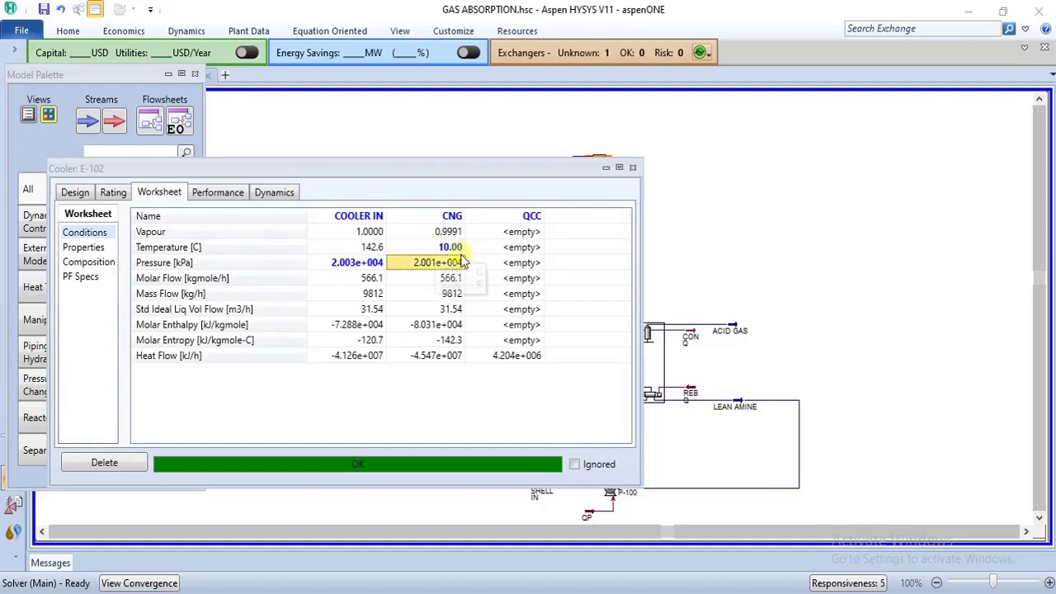
click(632, 168)
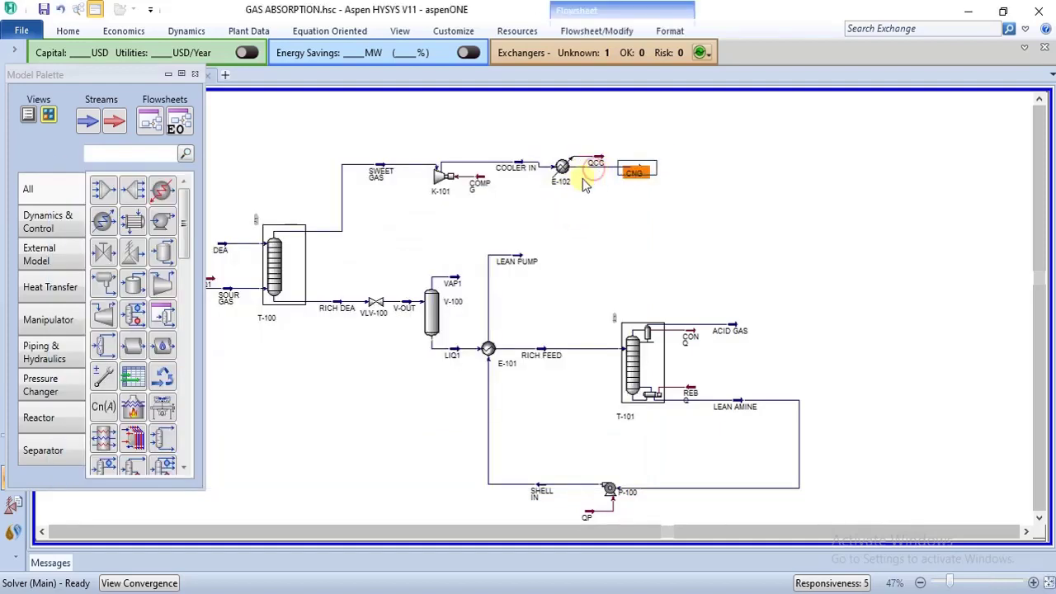
Align cooler E-102 and the CNG stream with the COOLER IN line on the flowsheet.
mouse_move(562, 170)
mouse_down()
mouse_move(570, 153)
mouse_move(568, 167)
mouse_up()
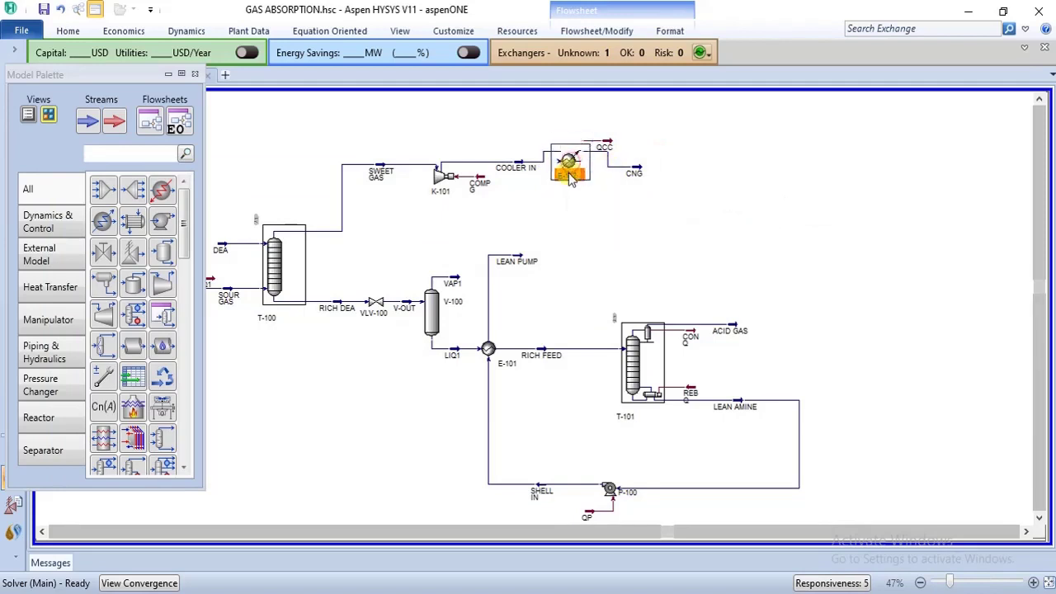
click(633, 172)
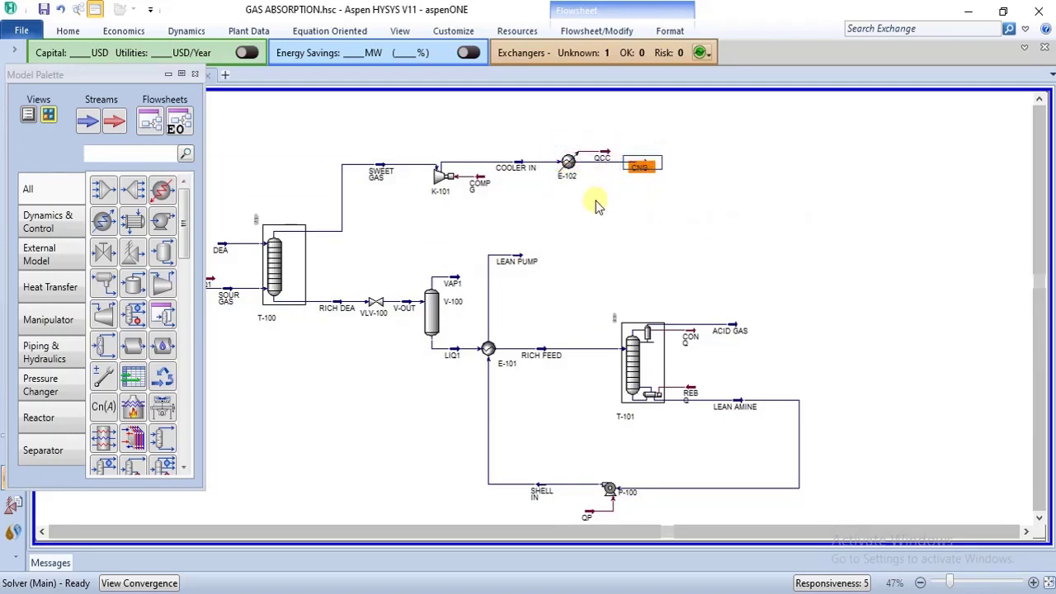
Show the property table for the CNG stream, place it just beside the stream on the flowsheet, and close the Model Palette.
right_click(628, 167)
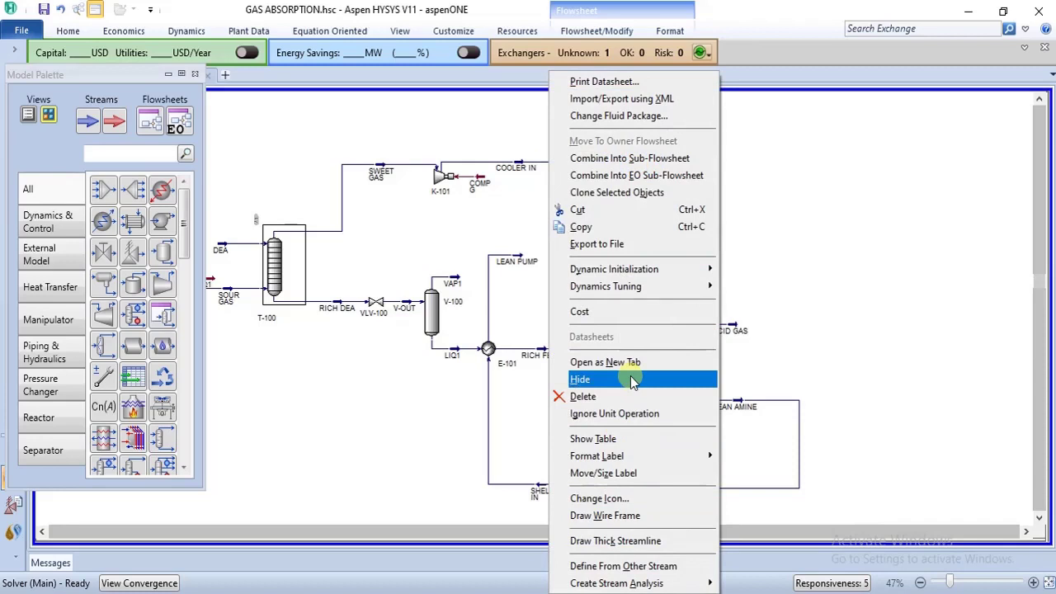
click(630, 439)
drag(695, 180, 715, 175)
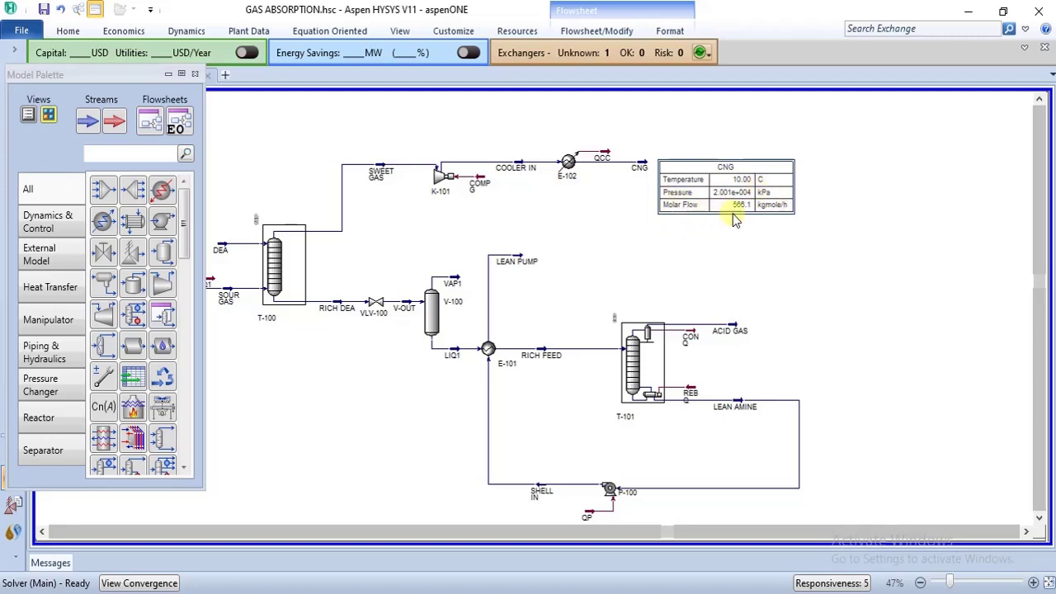
click(977, 582)
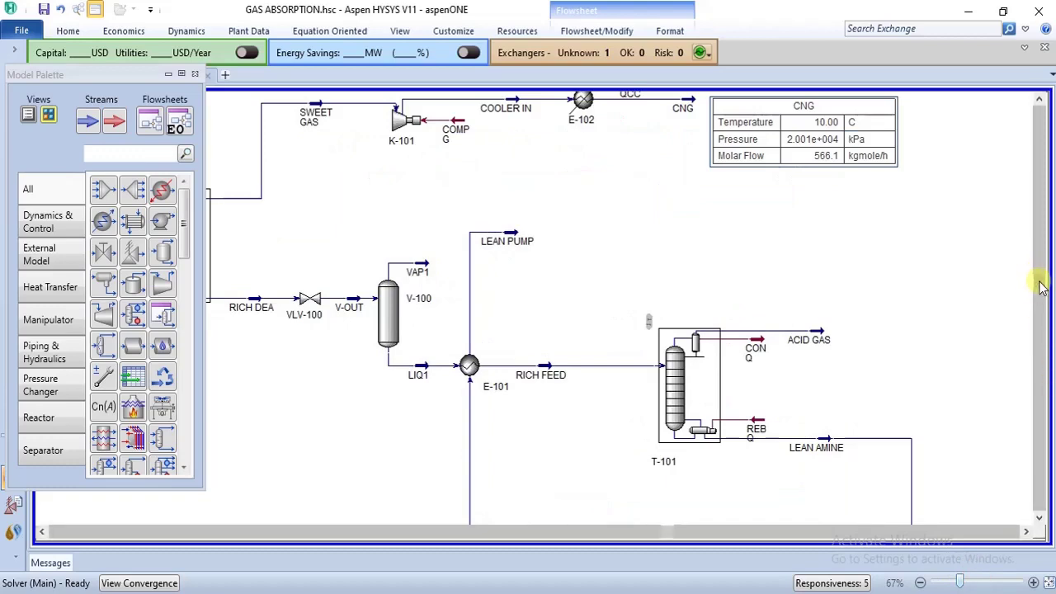
drag(1040, 286, 1039, 229)
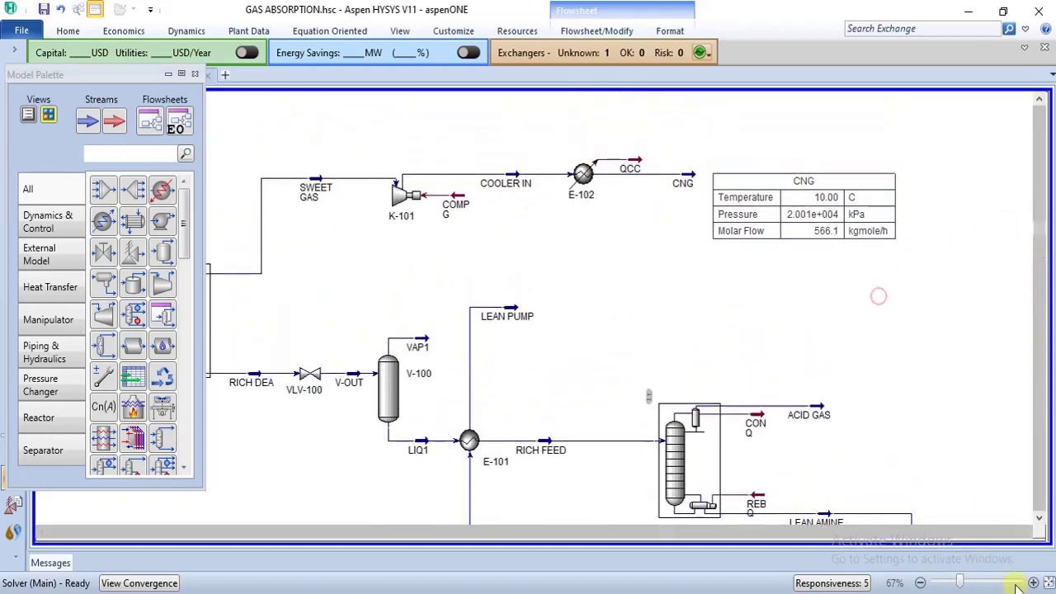
drag(963, 583, 969, 582)
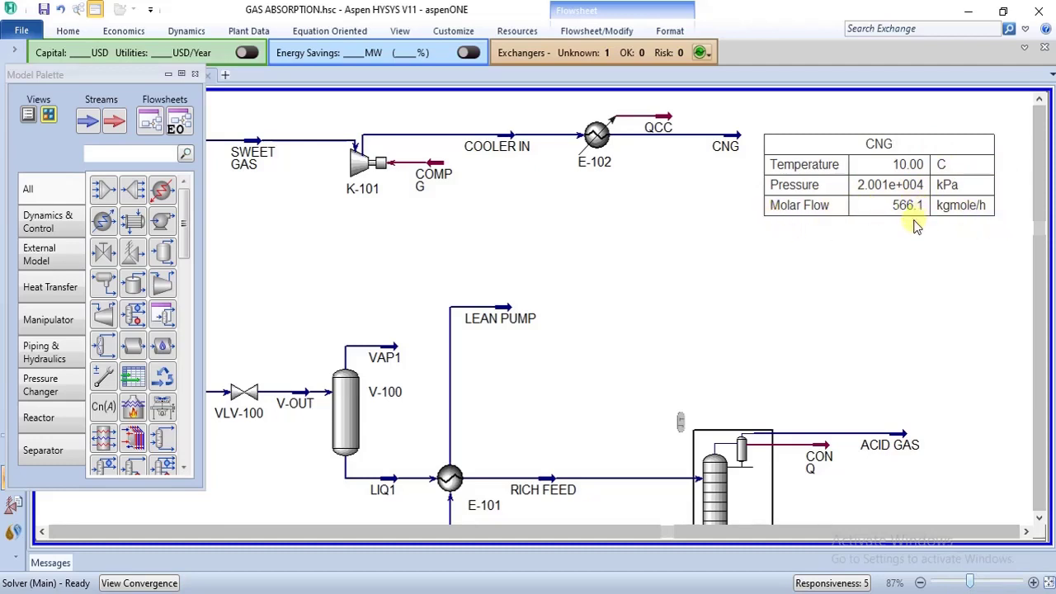
click(195, 76)
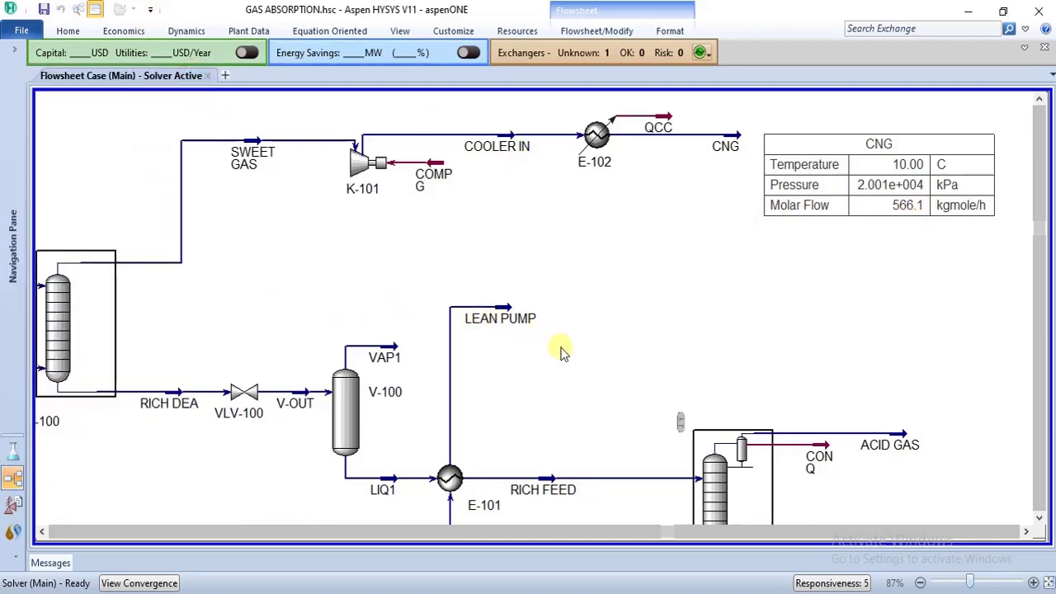
Review the mole fraction composition of the CNG stream and close the stream's window.
click(42, 531)
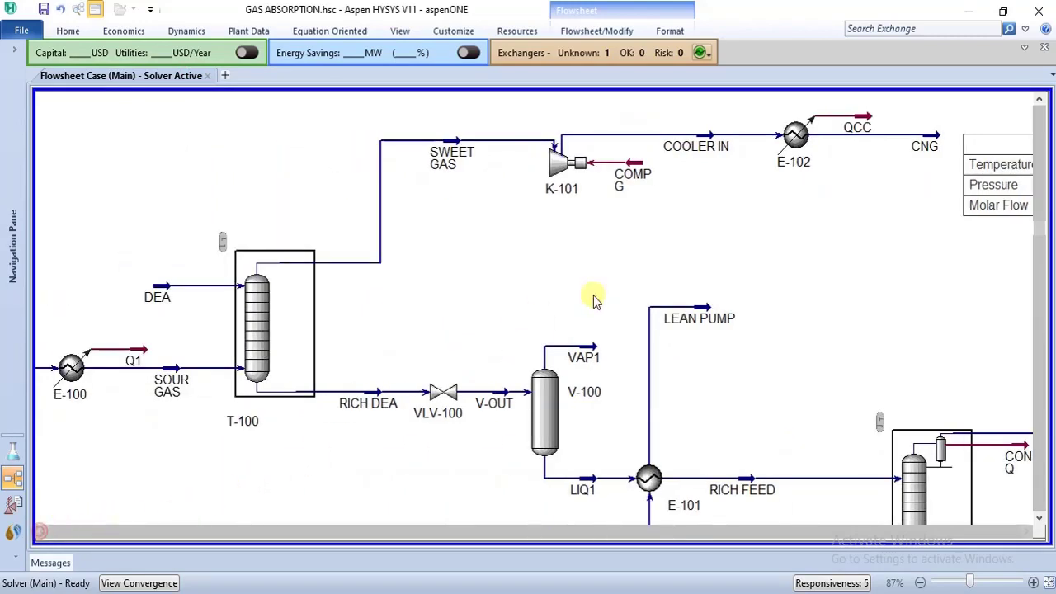
click(928, 139)
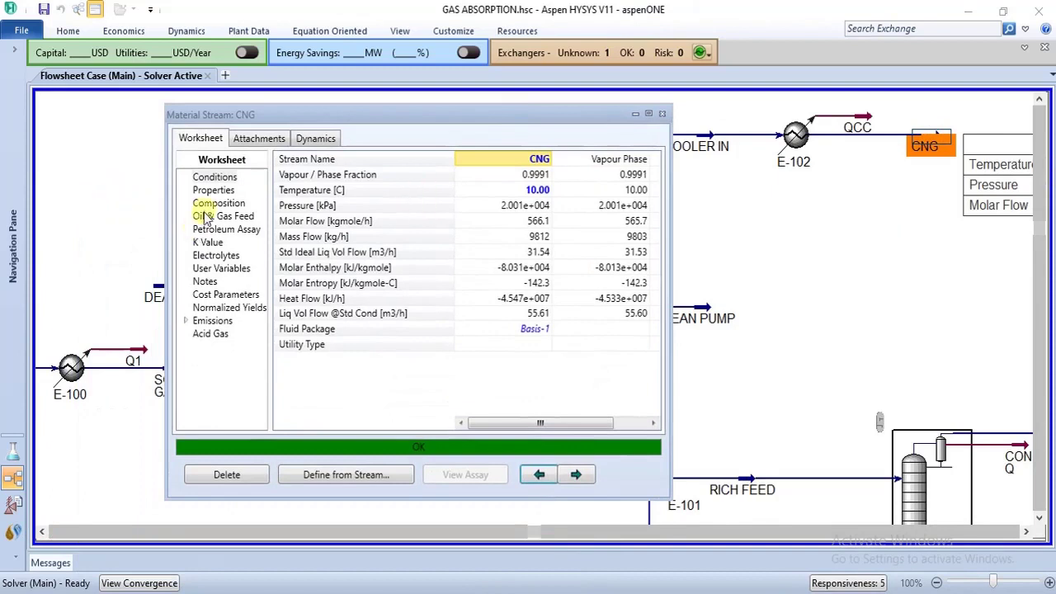
click(208, 206)
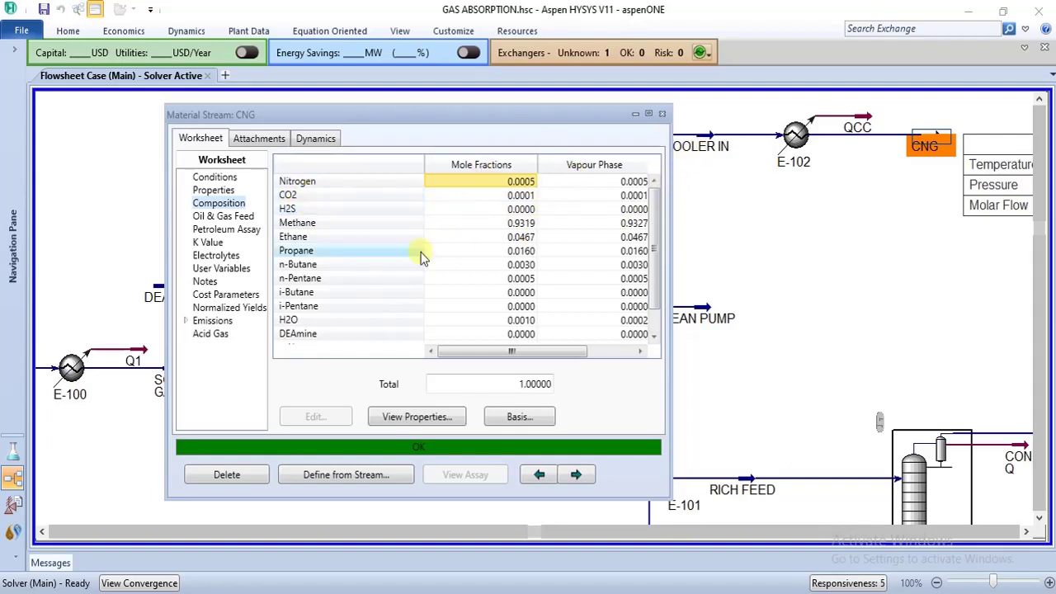
click(661, 114)
click(856, 213)
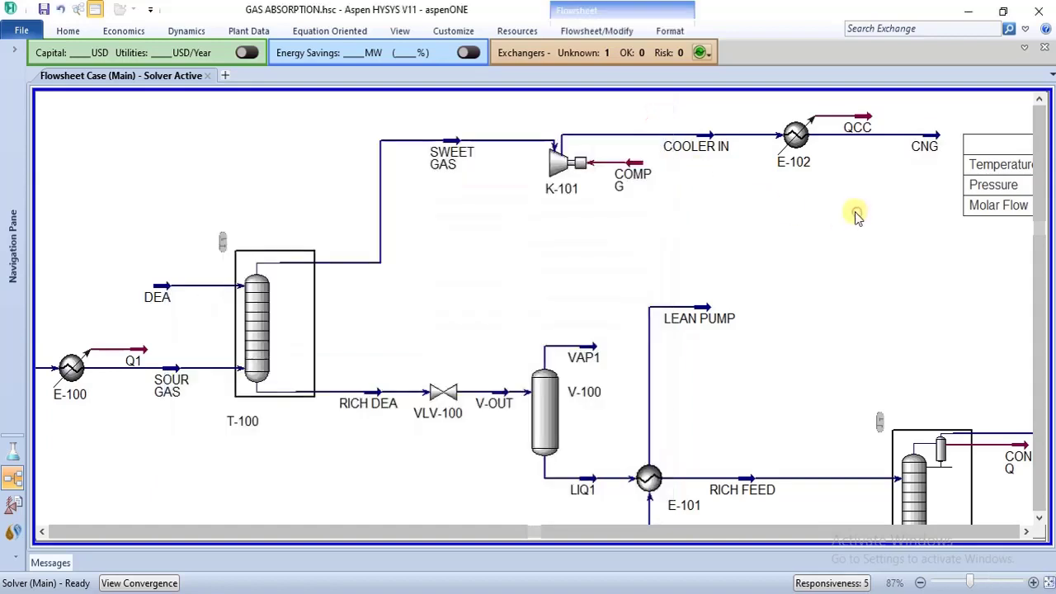
Examine the whole flowsheet and the conditions of the LEAN PUMP stream leaving exchanger E-101.
click(698, 315)
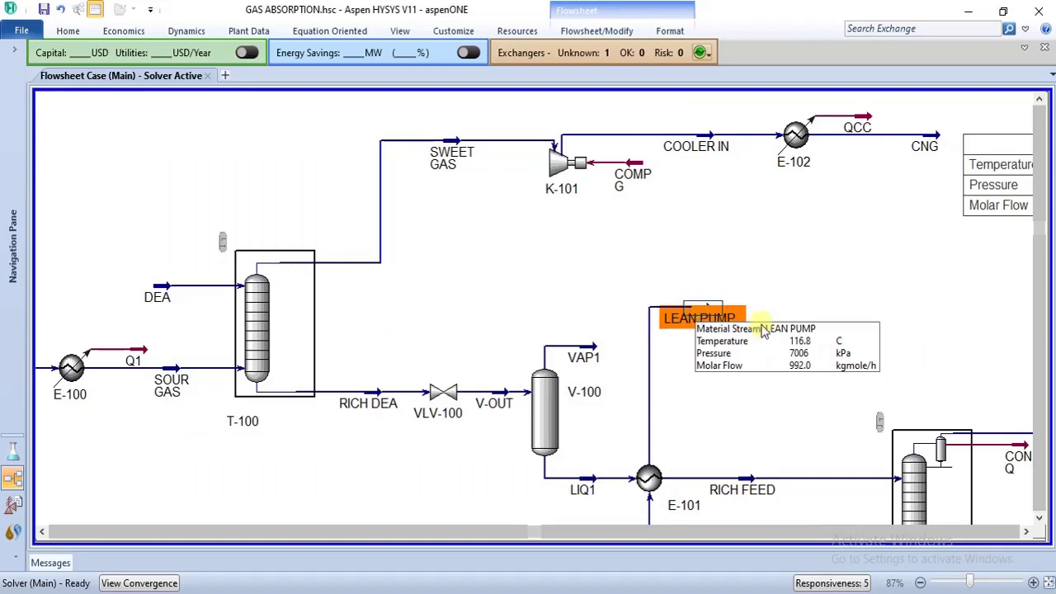
click(921, 583)
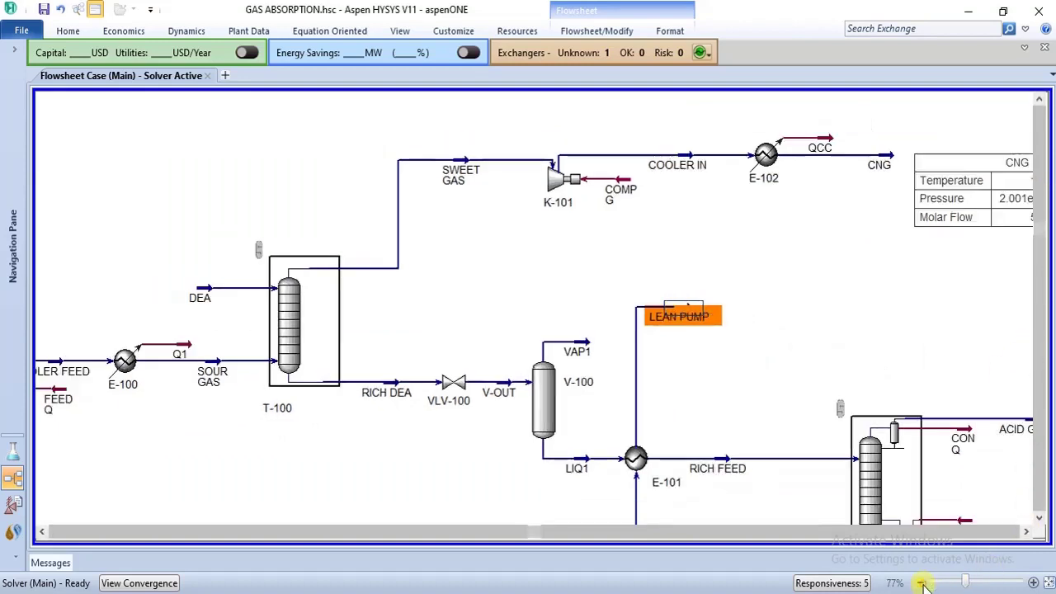
click(920, 583)
click(920, 583)
click(921, 583)
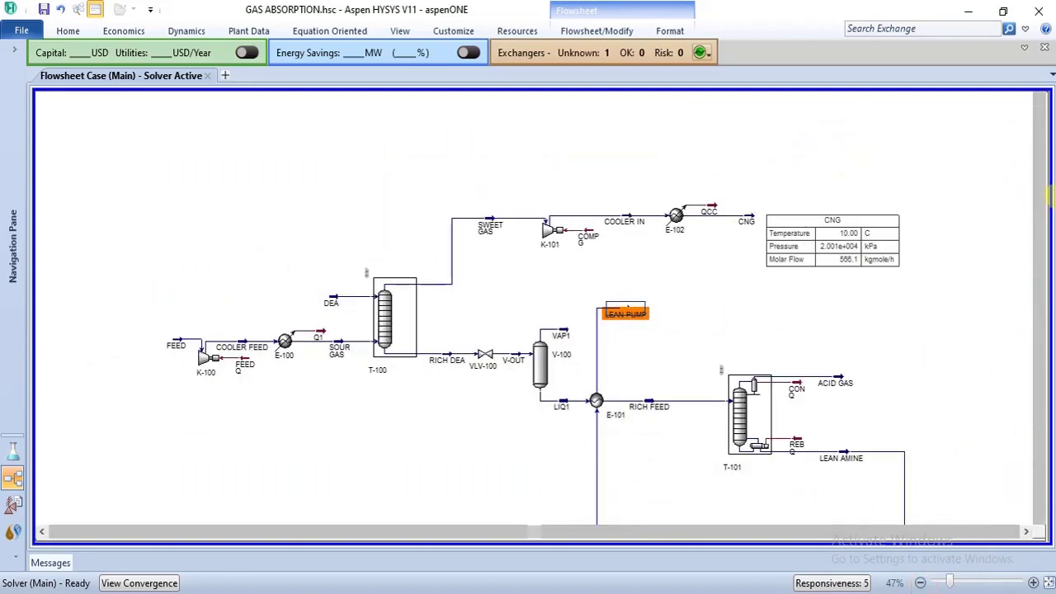
drag(1038, 233, 1047, 289)
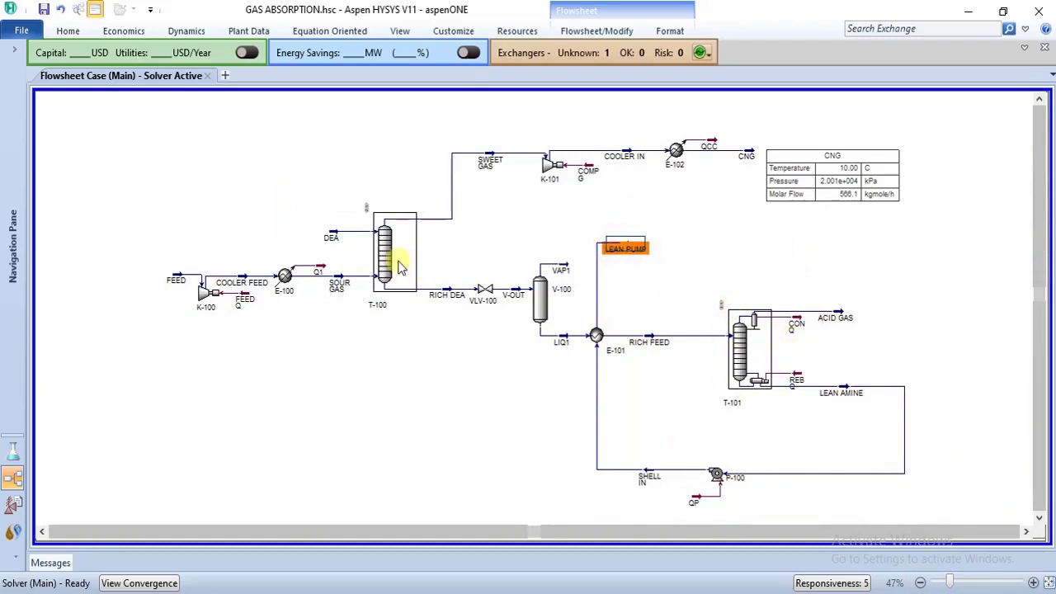
click(697, 260)
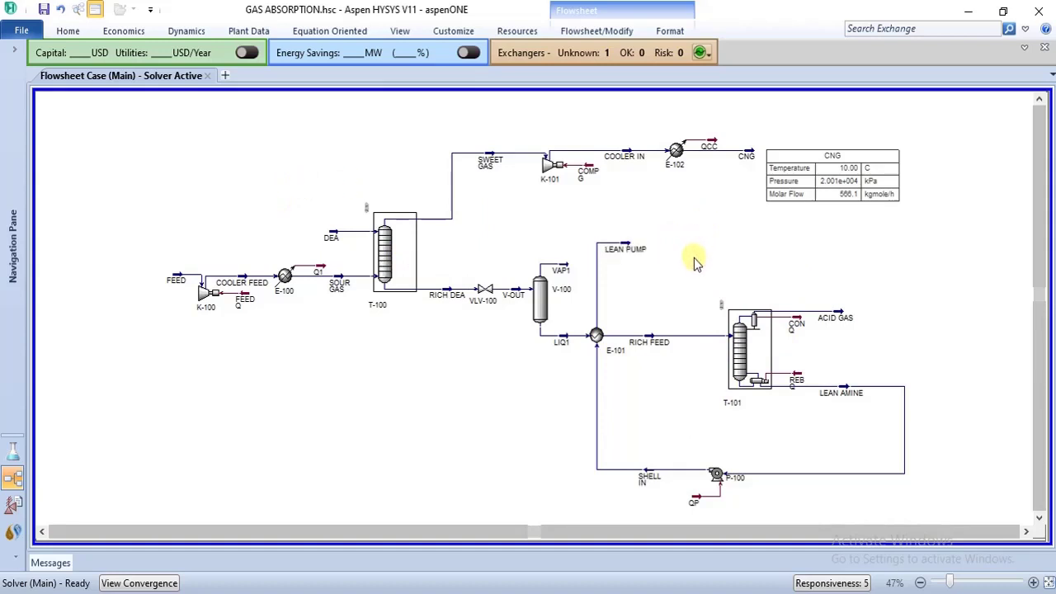
mouse_move(615, 257)
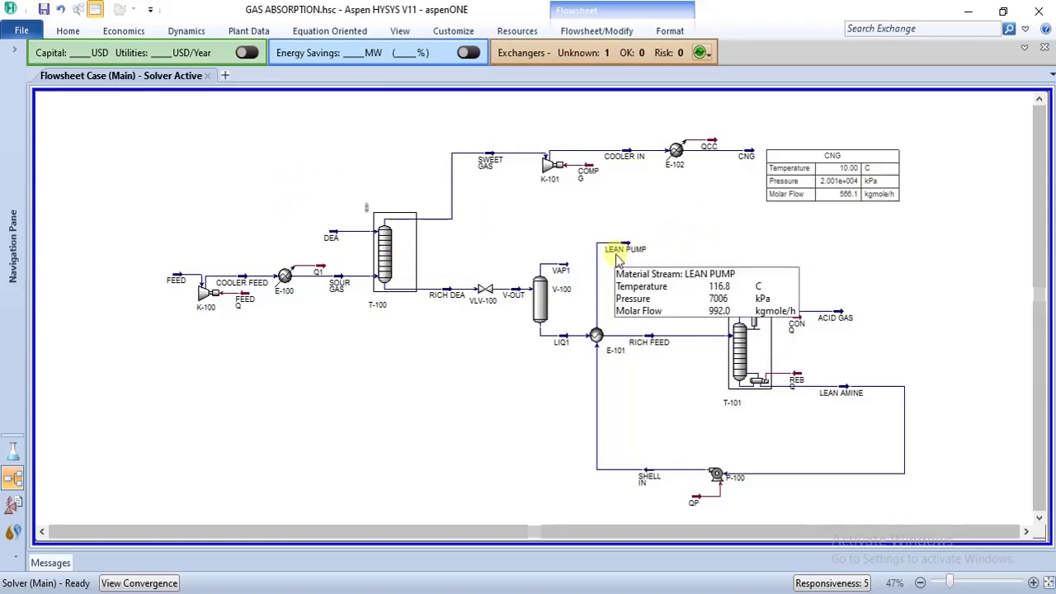